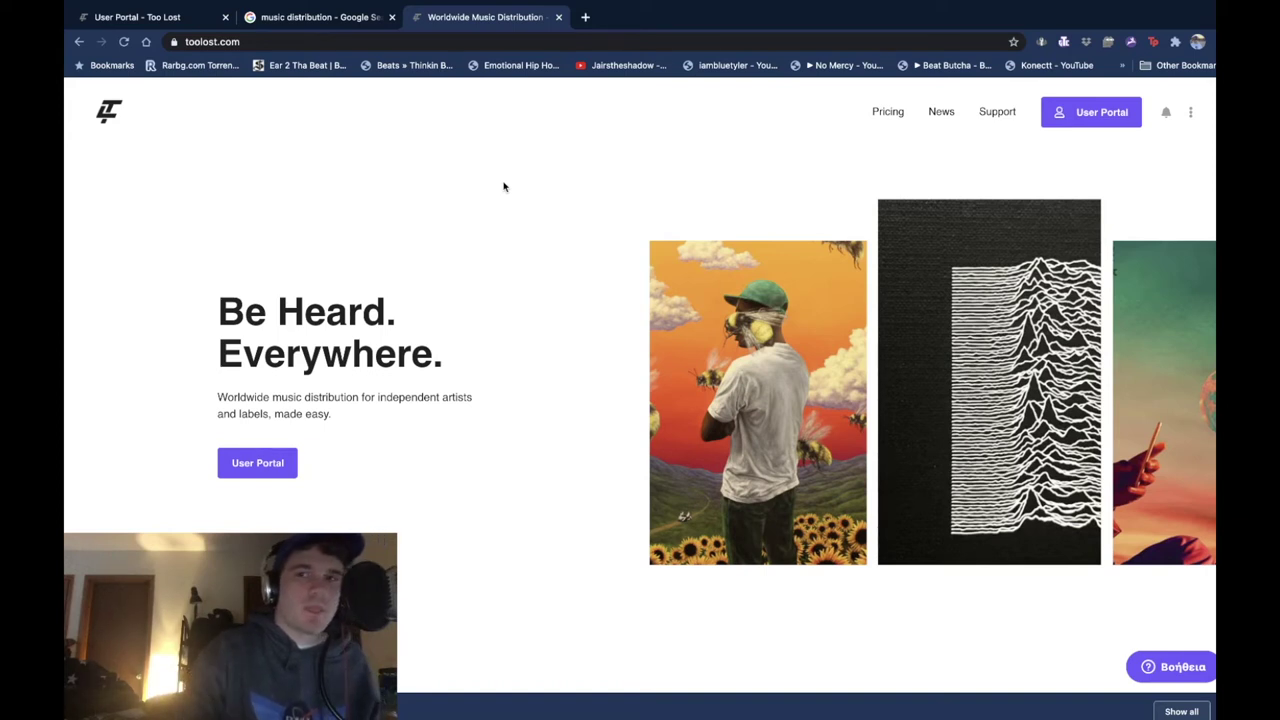
Open Too Lost's pricing page and review the Artist, Label and Producer plans and the features offered below them.
left_click(884, 112)
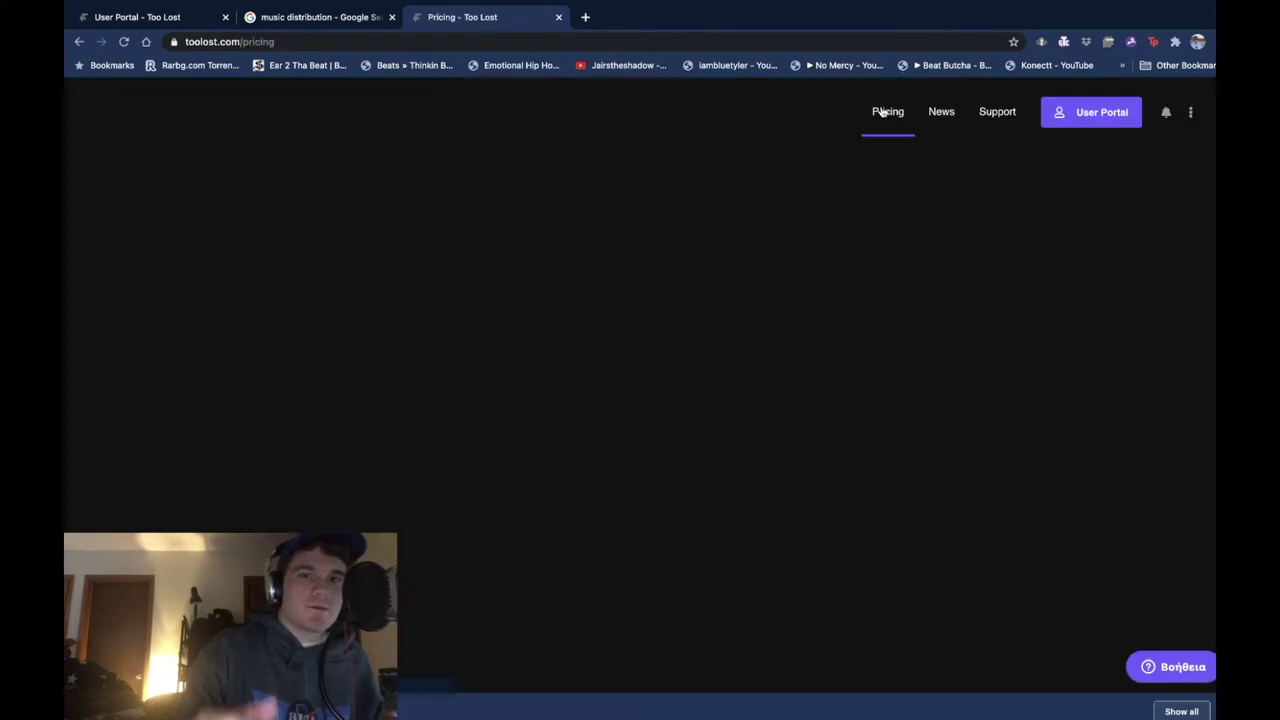
scroll(490, 358, "down", 5)
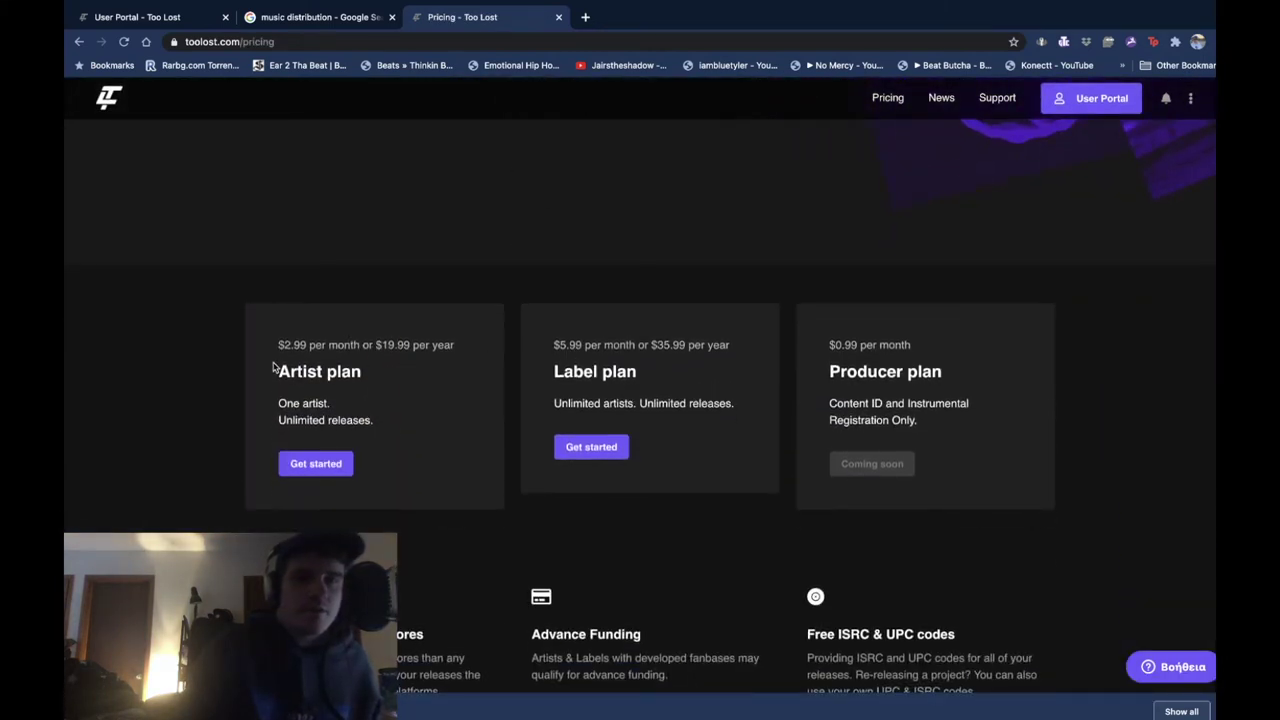
scroll(409, 371, "down", 1)
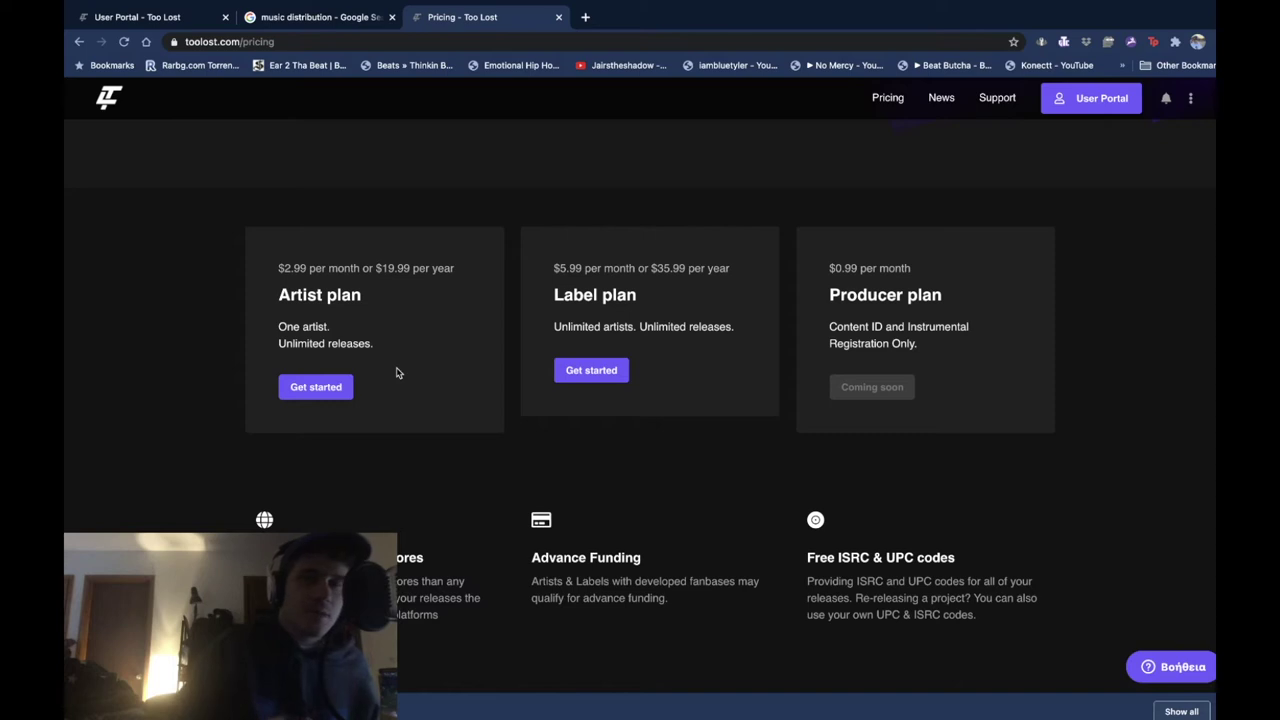
scroll(396, 372, "down", 3)
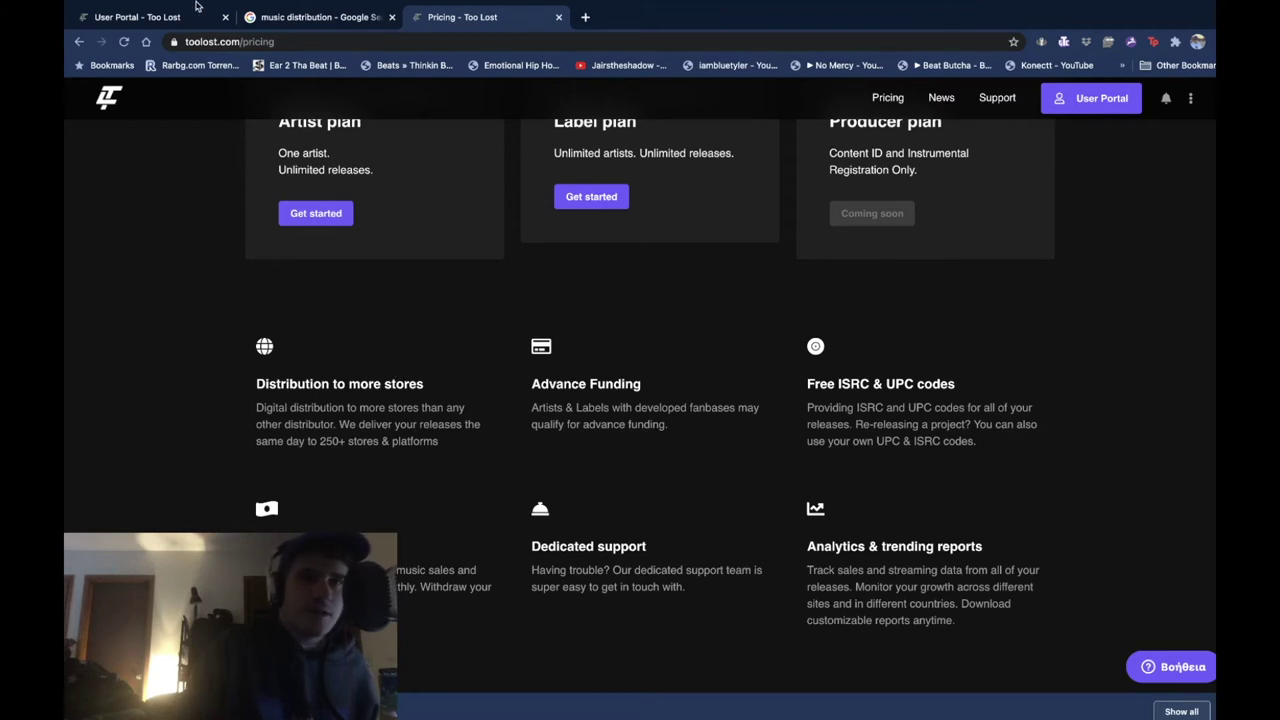
Switch to the already open user portal and view its Cover Song Licensing page.
left_click(166, 17)
scroll(588, 486, "down", 3)
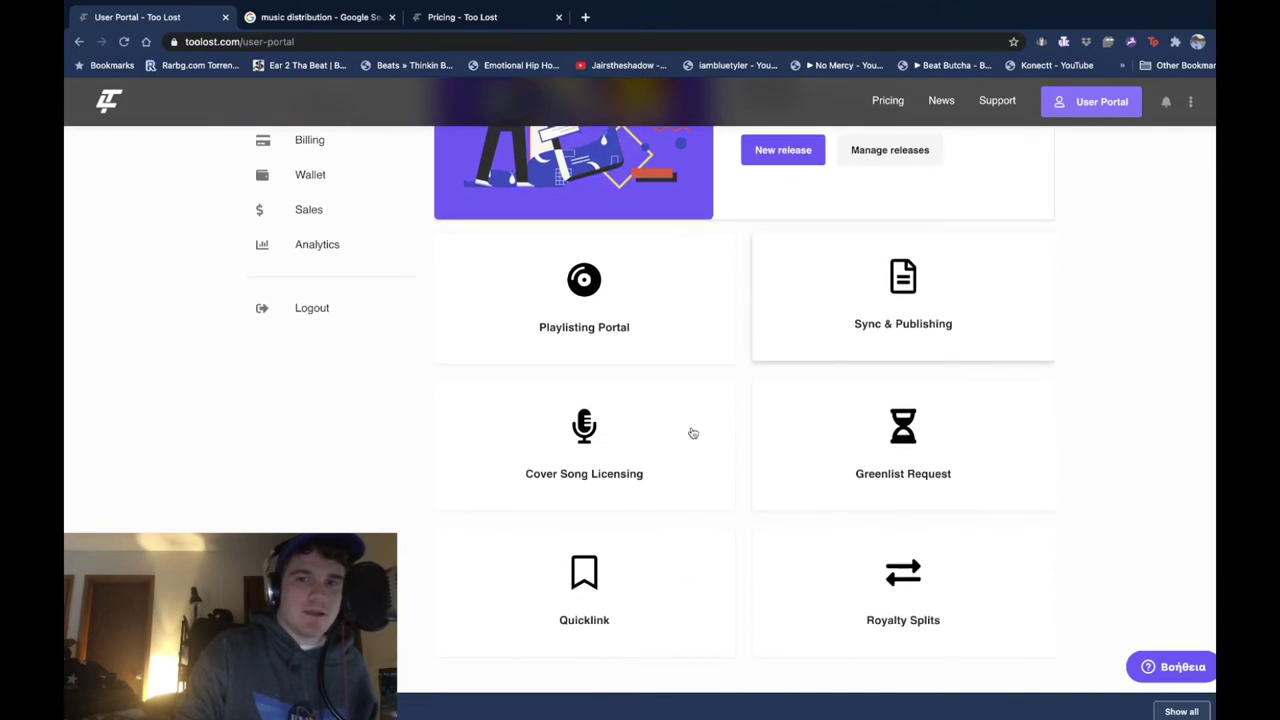
left_click(592, 465)
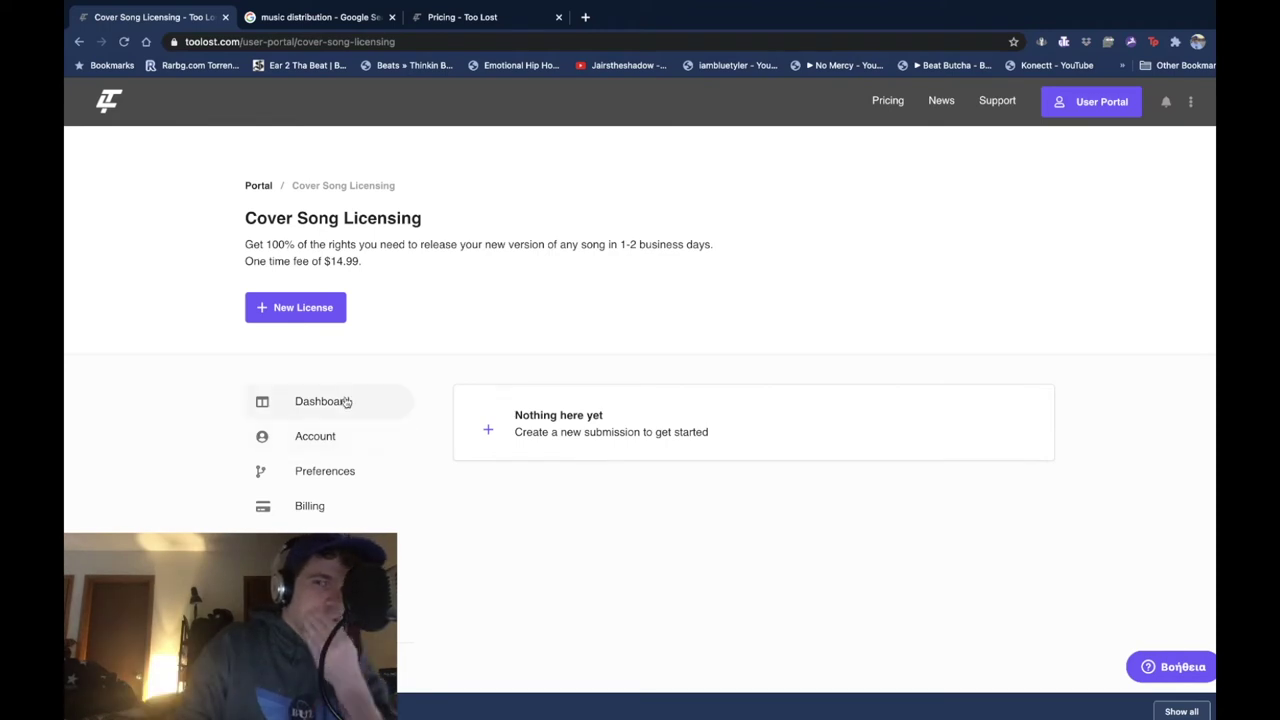
Go from the pricing page to the support Help Center and look through the questions in its FAQ section.
left_click(451, 19)
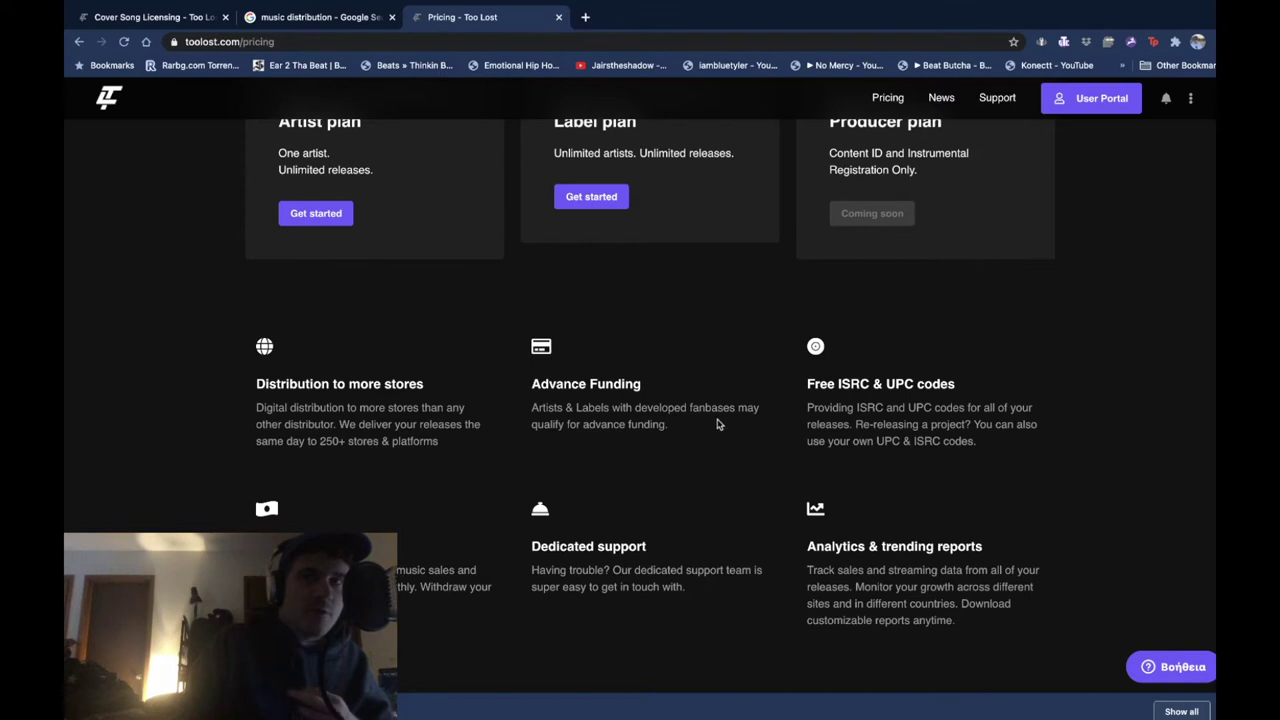
scroll(816, 267, "up", 10)
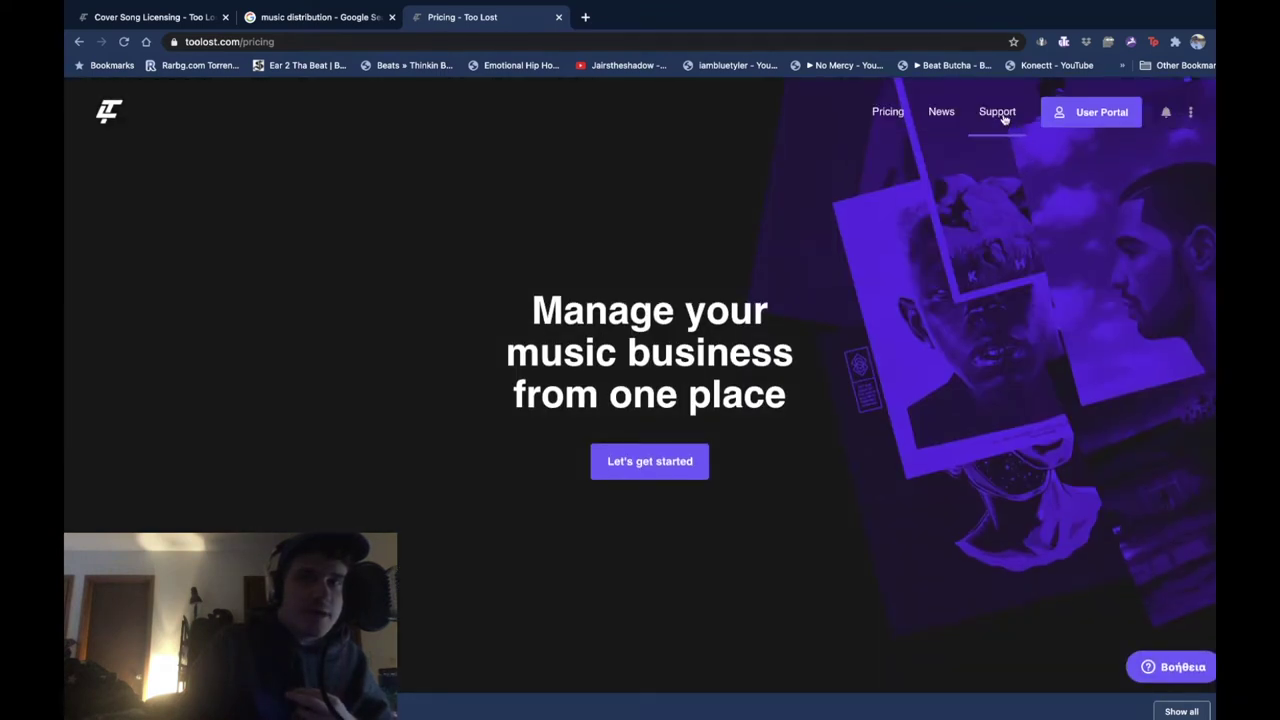
left_click(1004, 118)
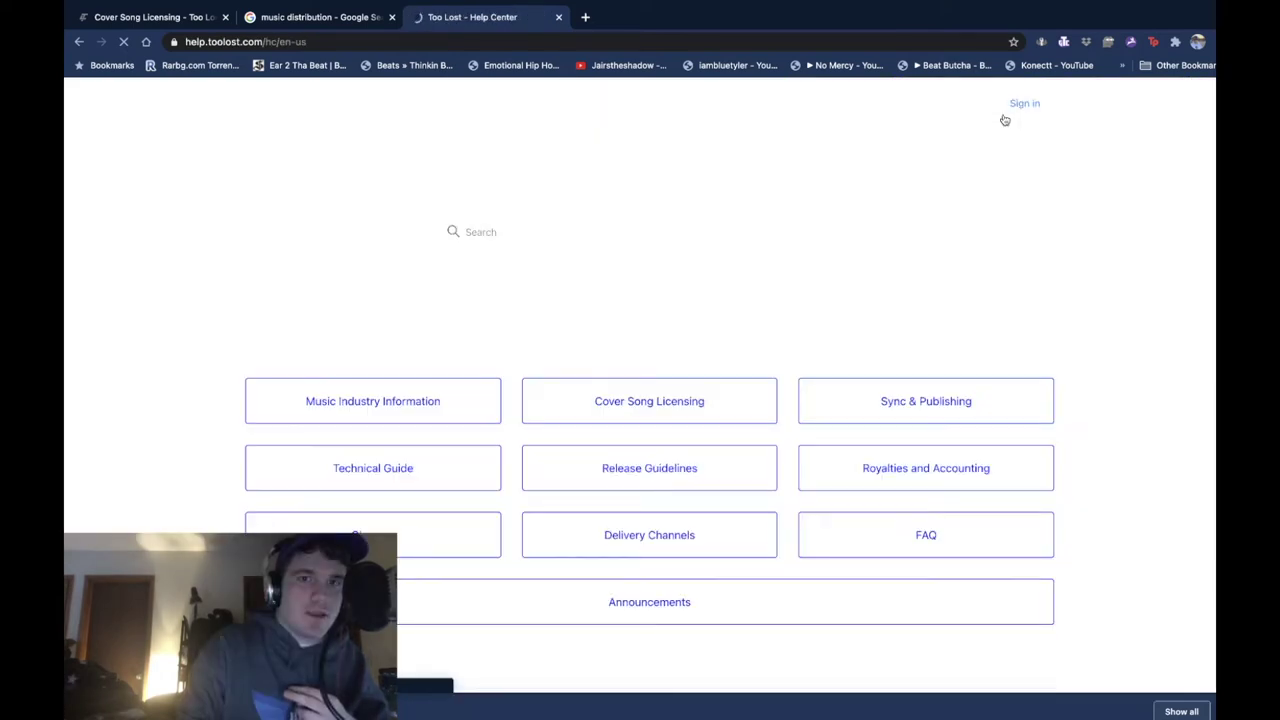
scroll(726, 319, "down", 2)
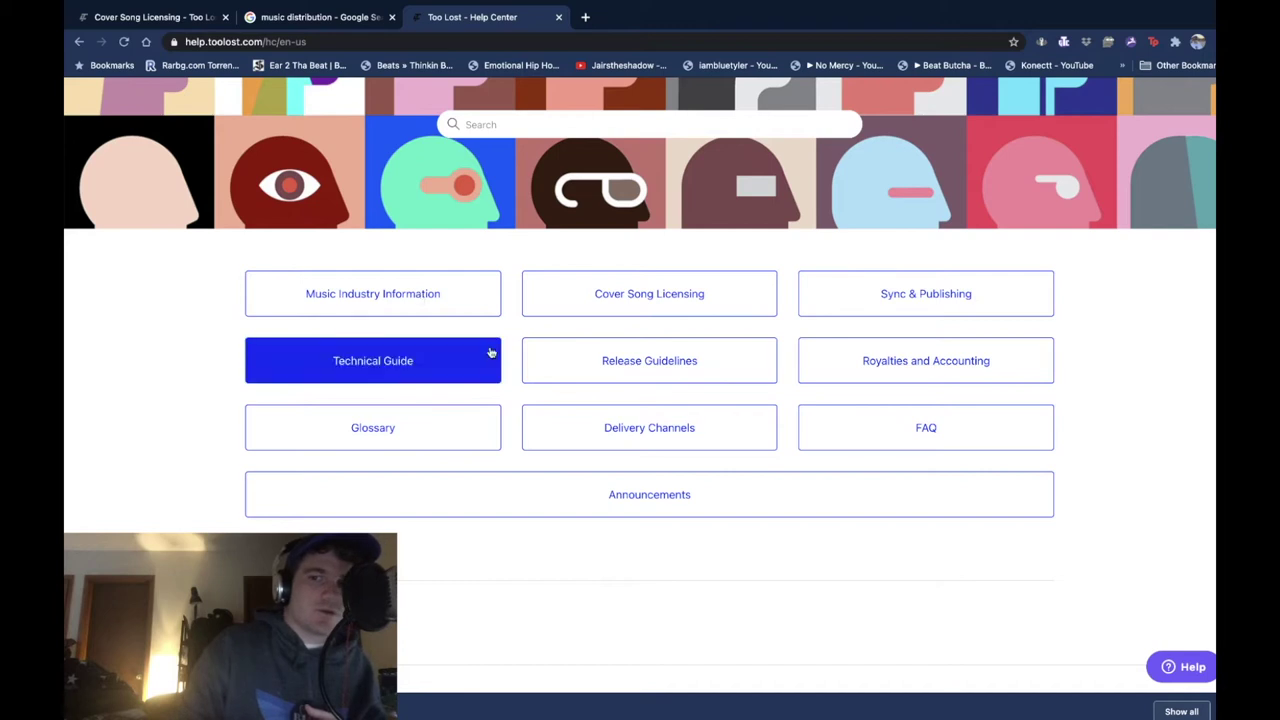
left_click(938, 424)
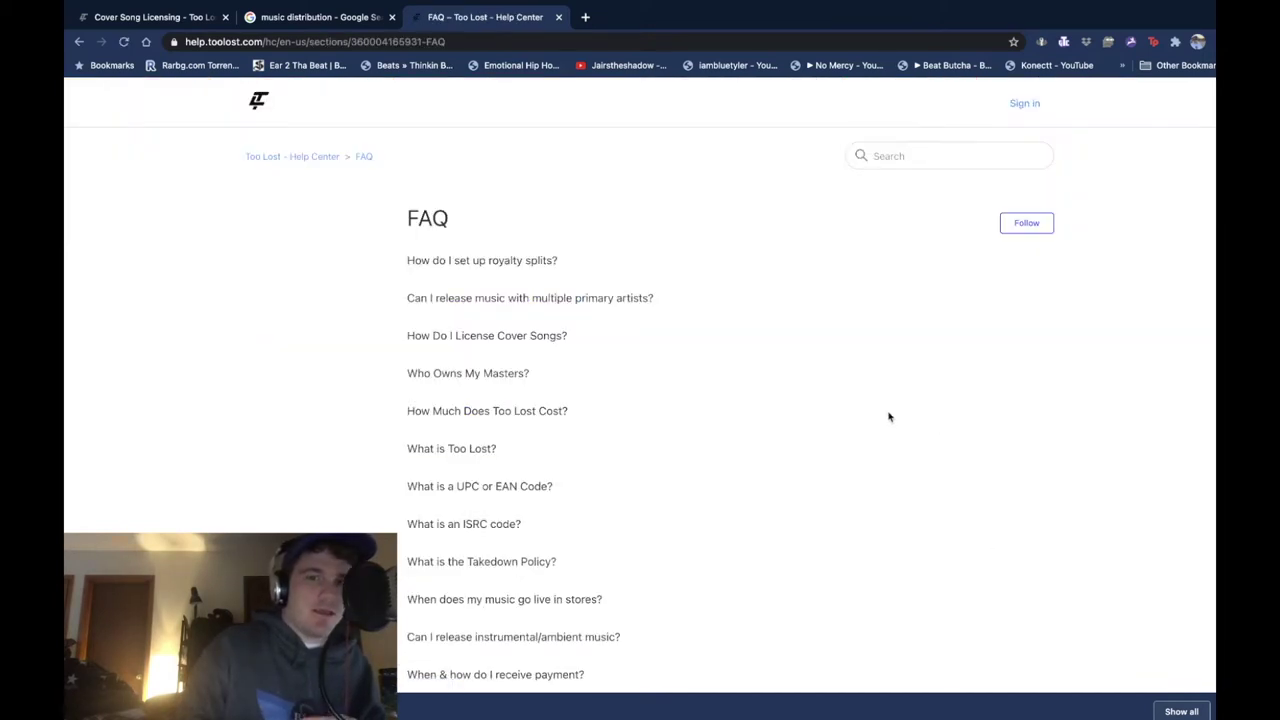
scroll(666, 363, "down", 2)
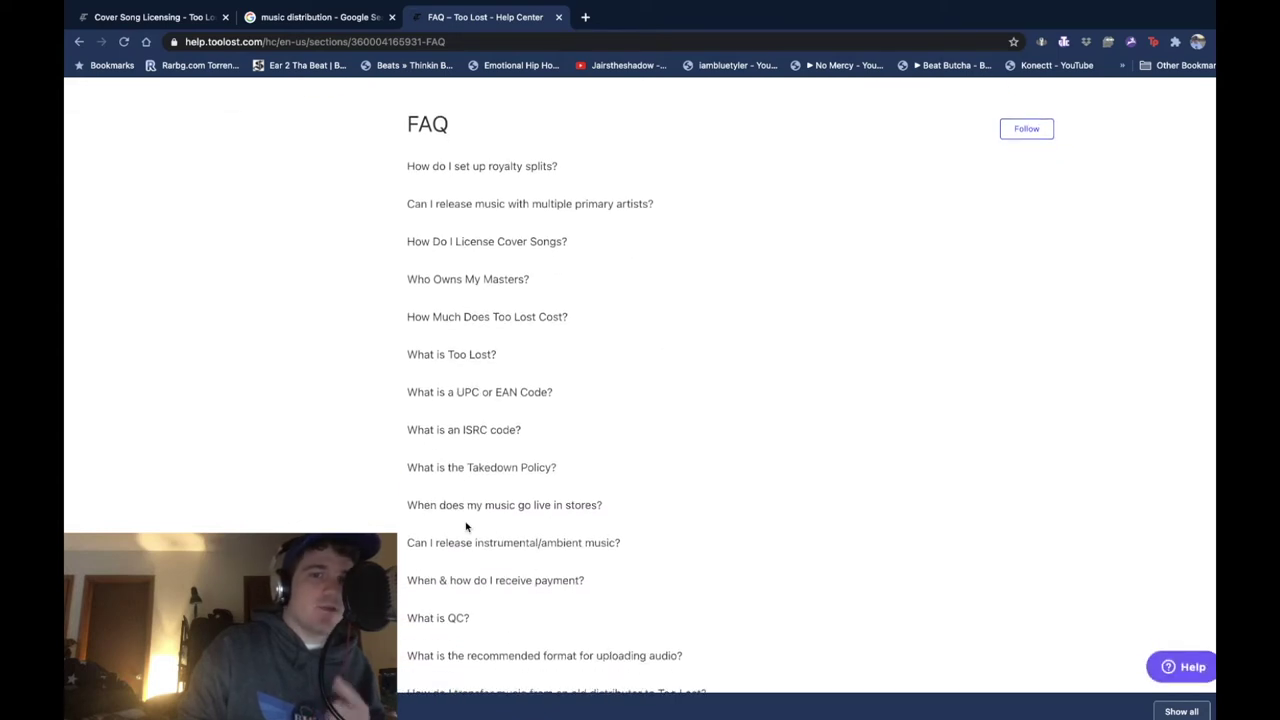
Read the FAQ article "When does my music go live in stores?", including the major store live time averages.
left_click(543, 510)
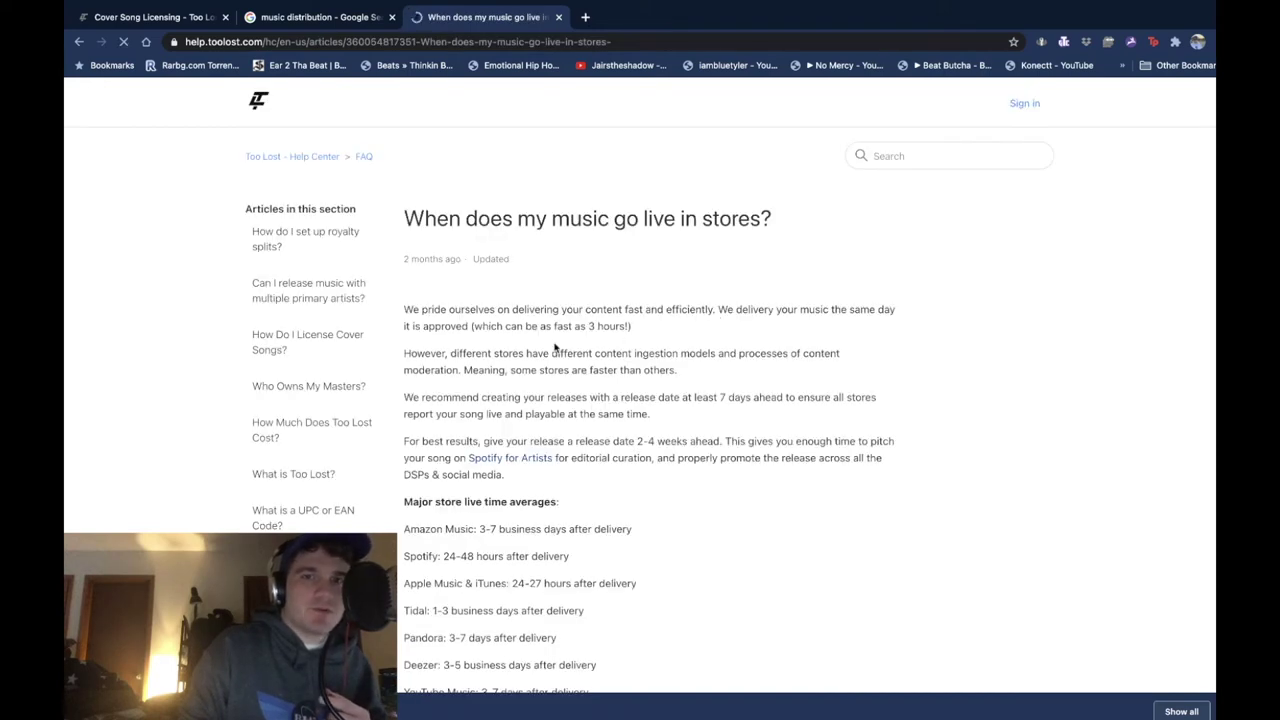
scroll(555, 347, "down", 2)
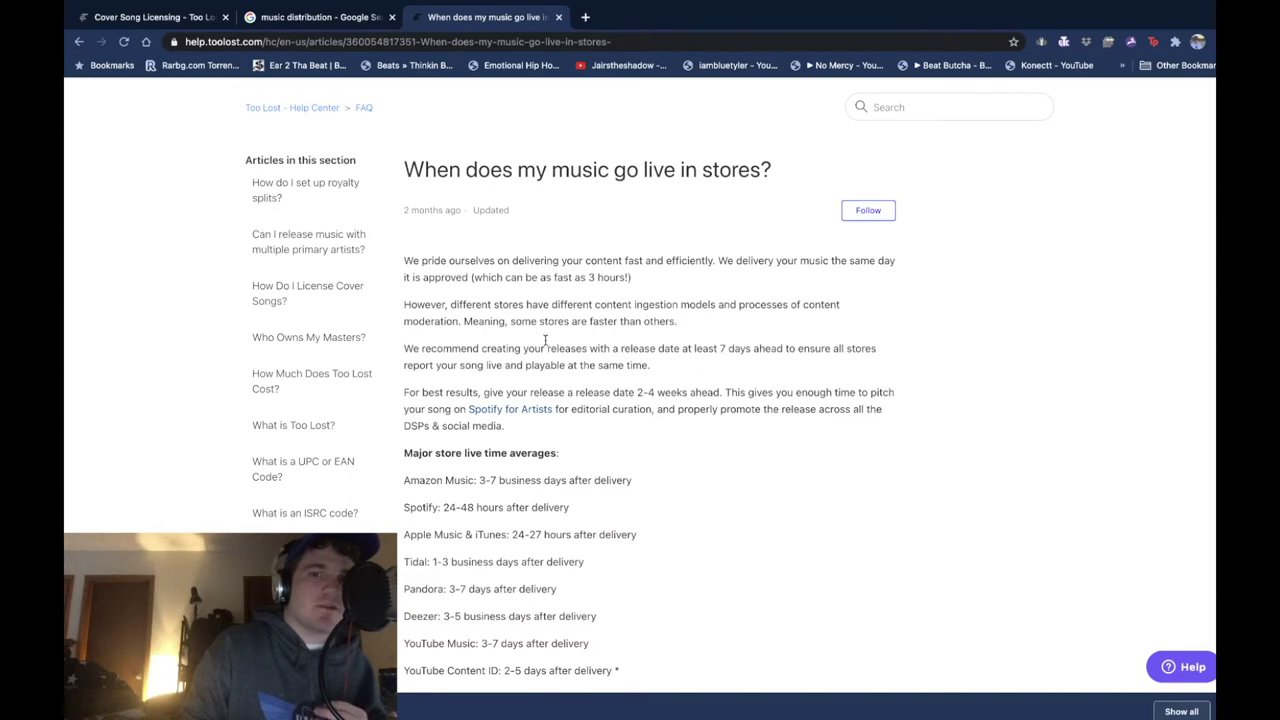
scroll(713, 392, "down", 1)
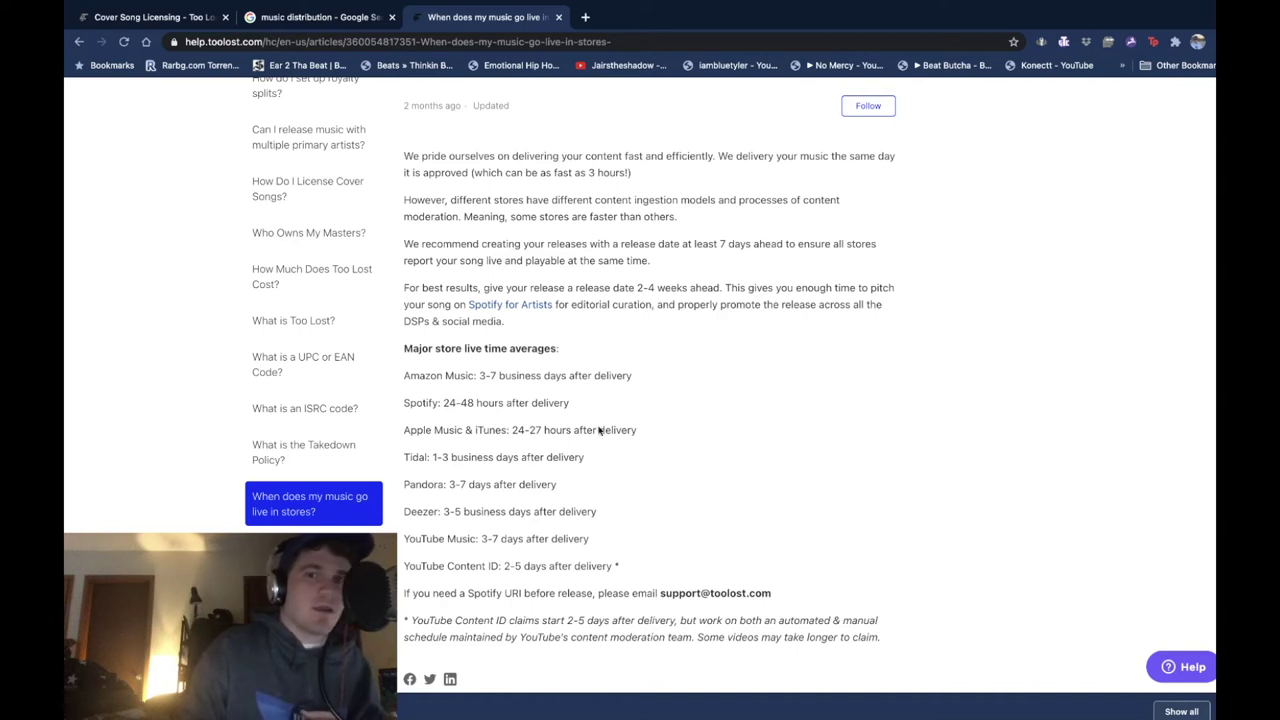
scroll(502, 335, "down", 2)
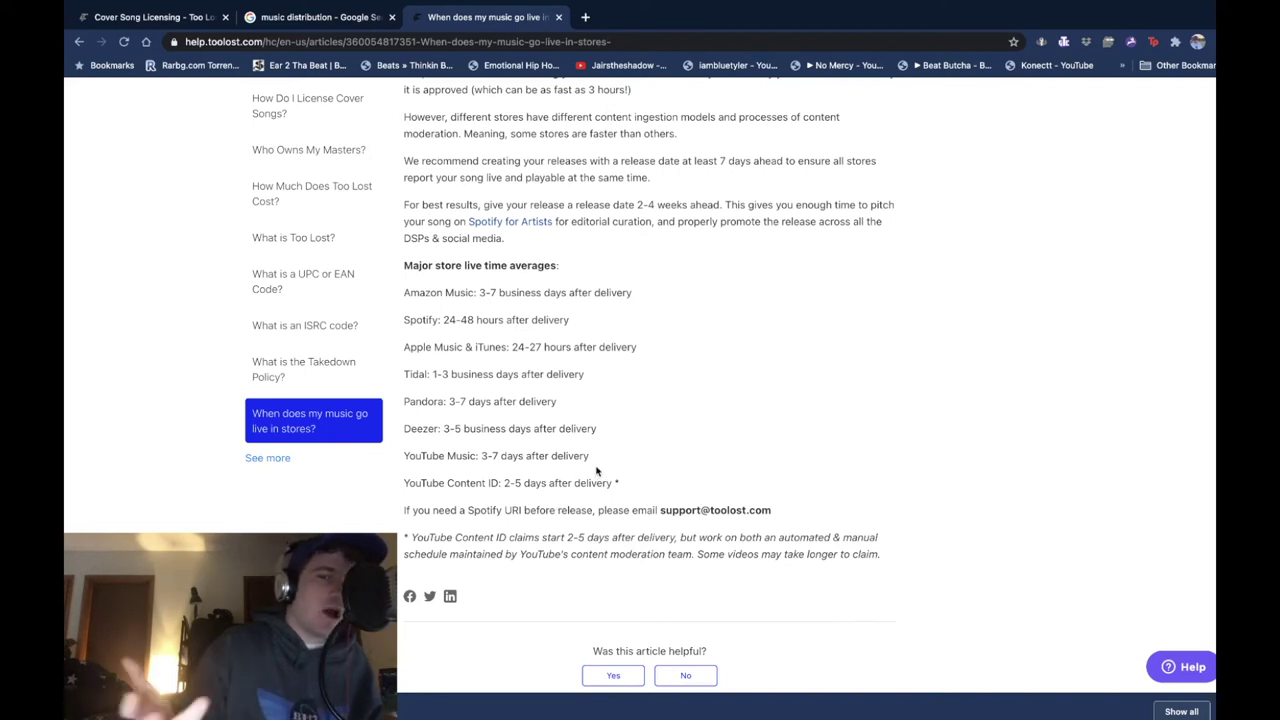
scroll(624, 410, "up", 3)
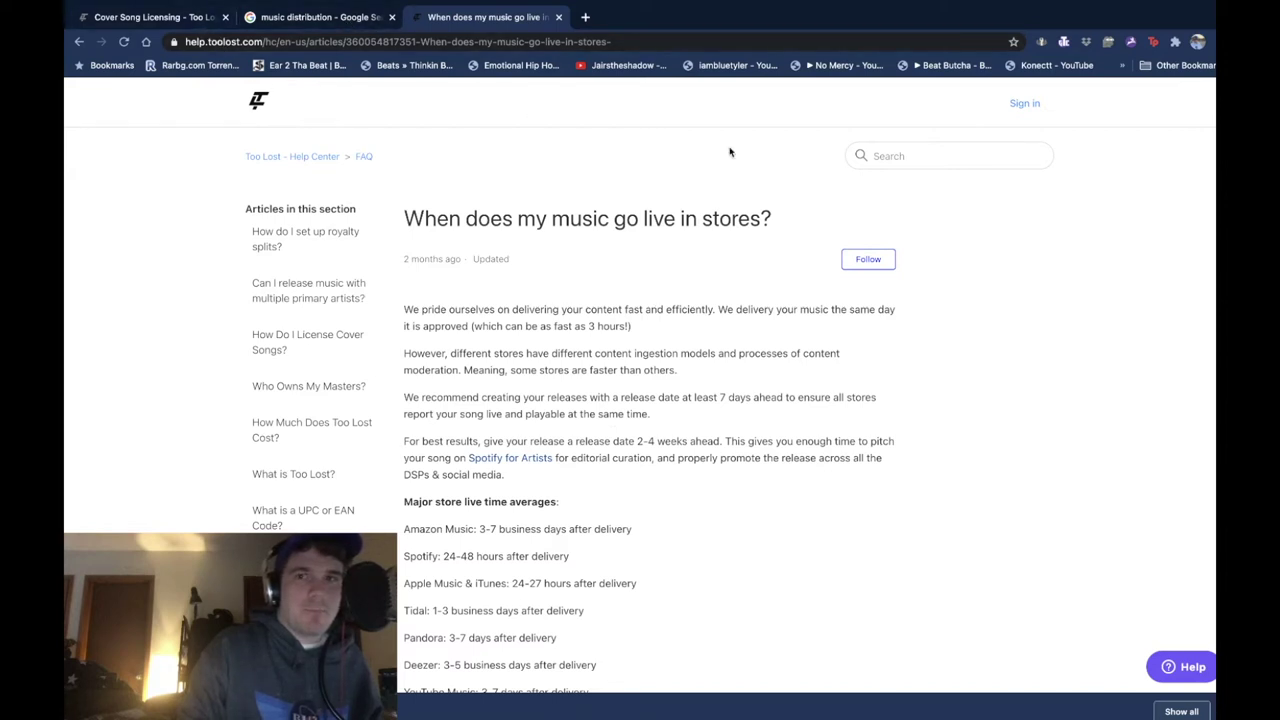
Search the web for "toolost", open the Too Lost website and enter its user portal.
left_click(358, 45)
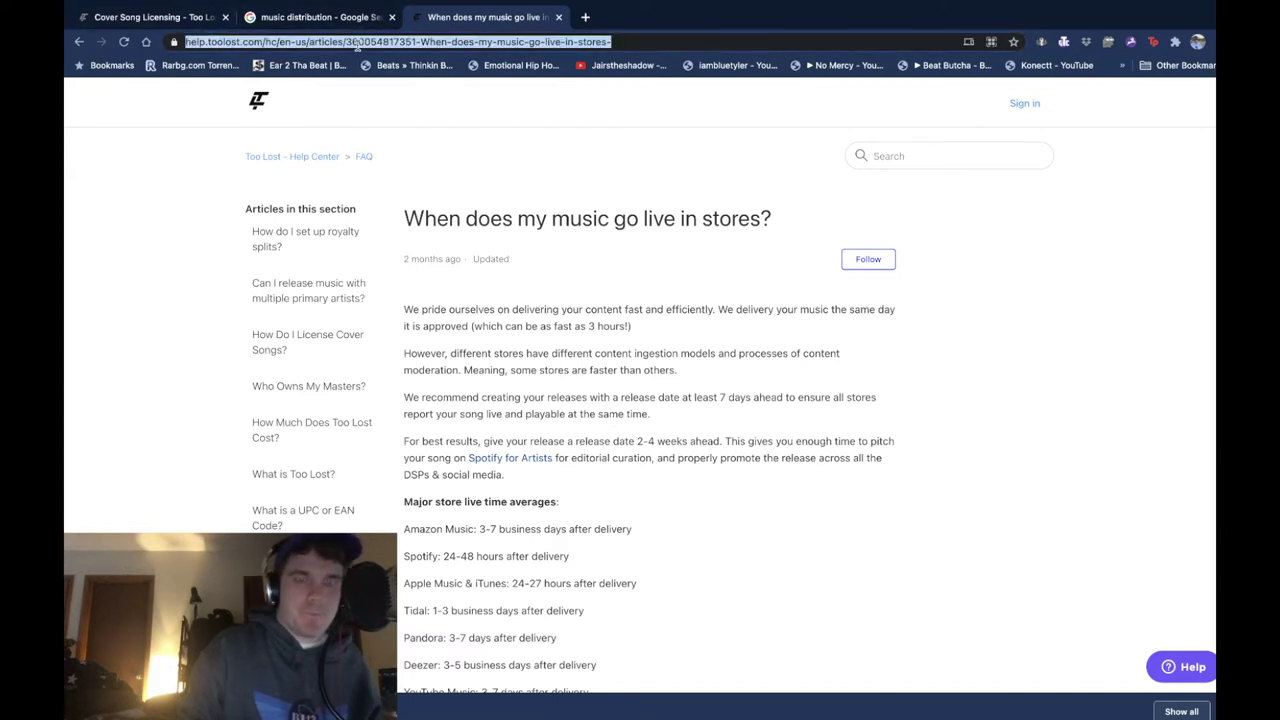
type("to")
key("Return")
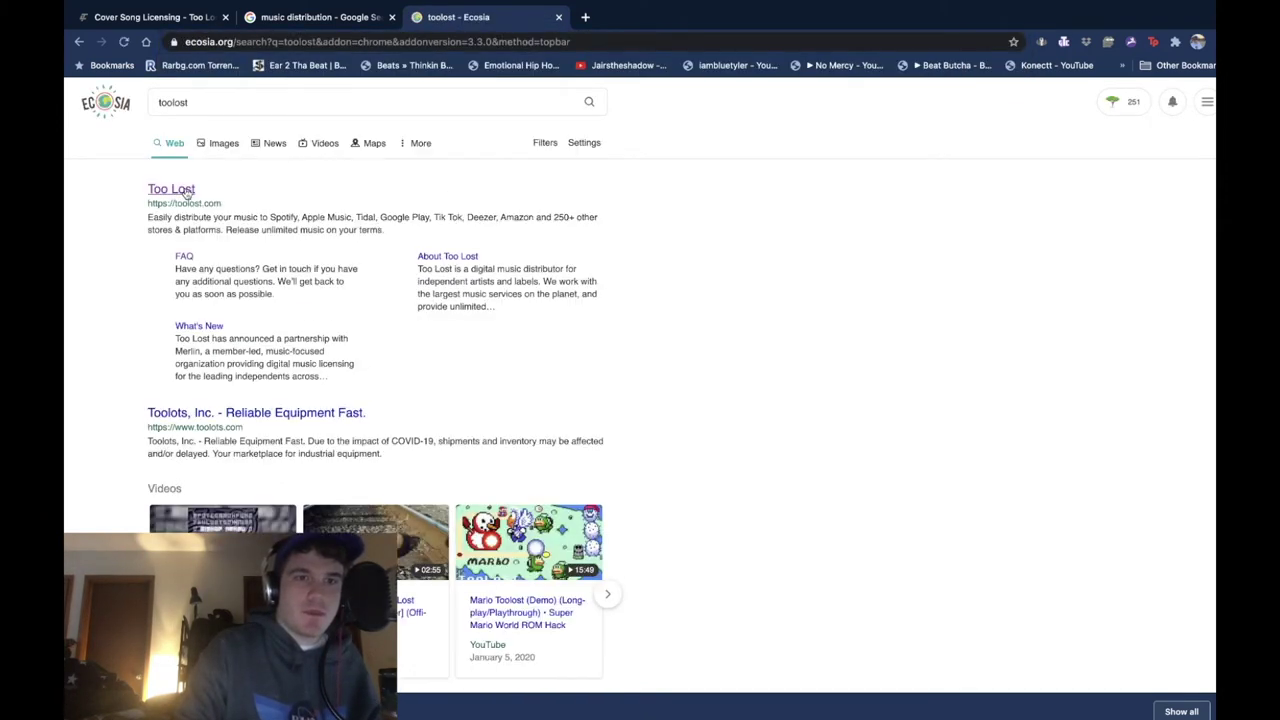
left_click(185, 191)
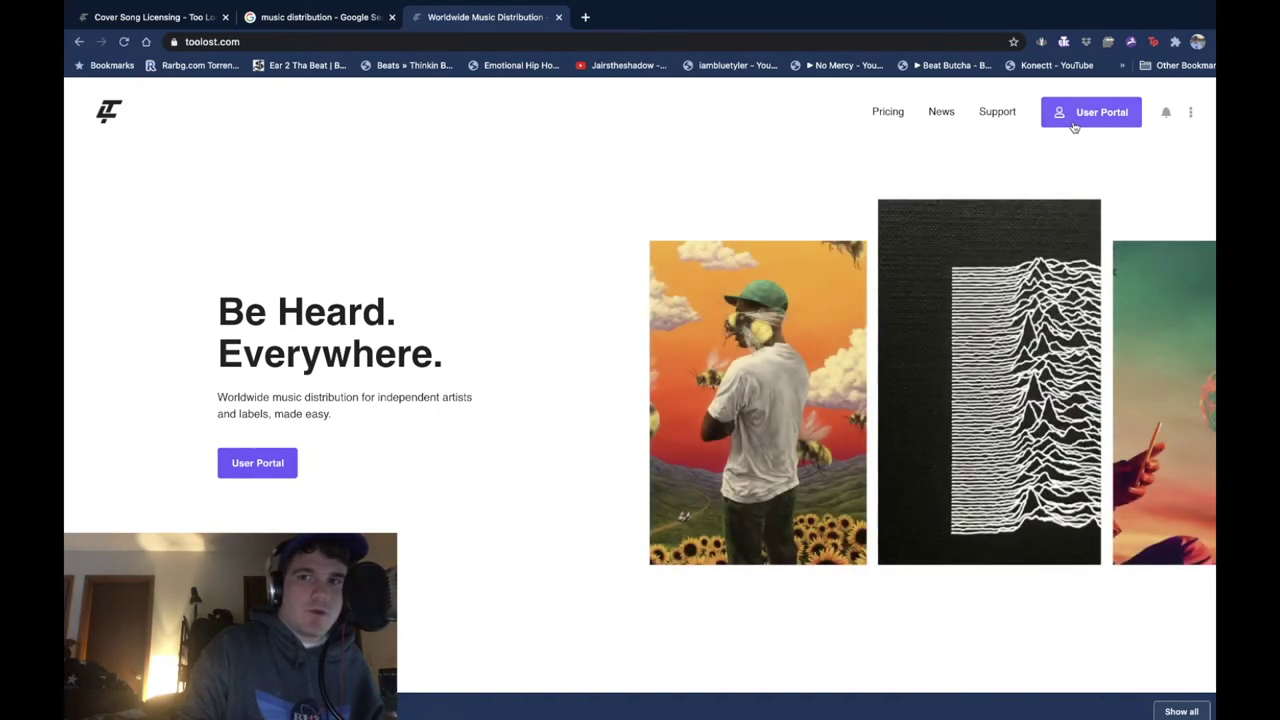
left_click(1074, 122)
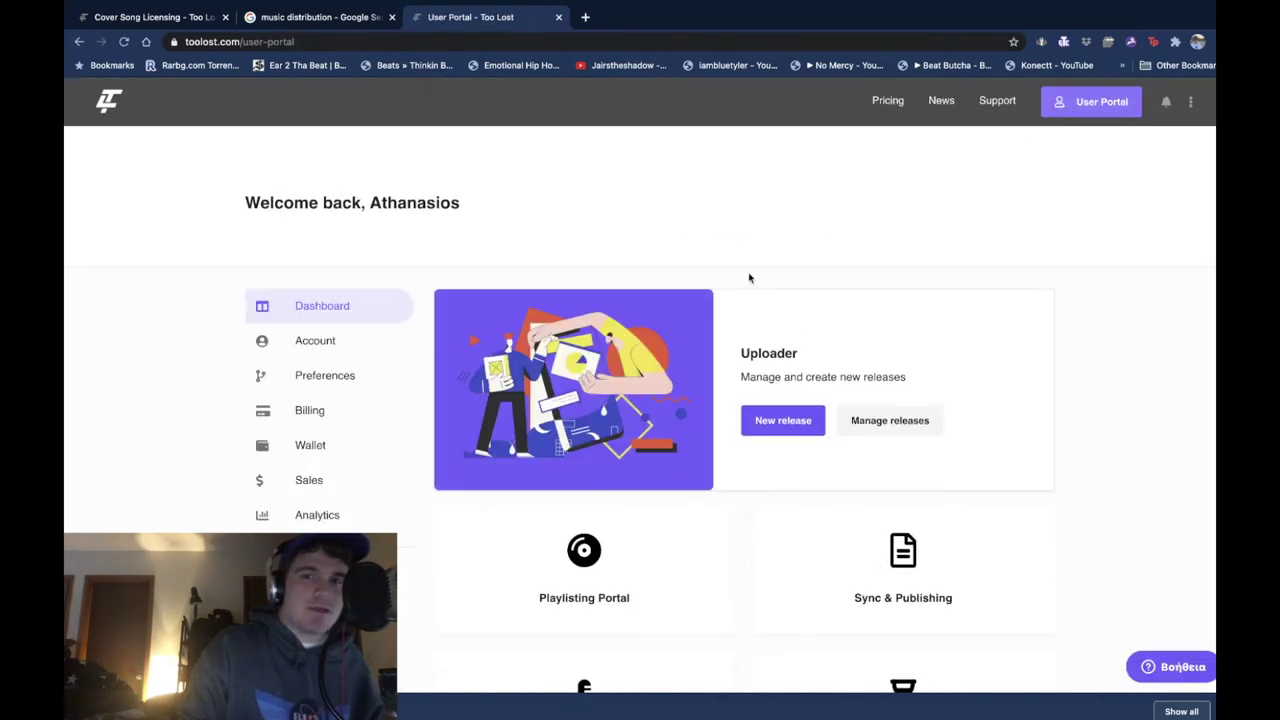
Take the browser out of full screen and minimize the Logic Pro project window to uncover the desktop.
mouse_move(285, 3)
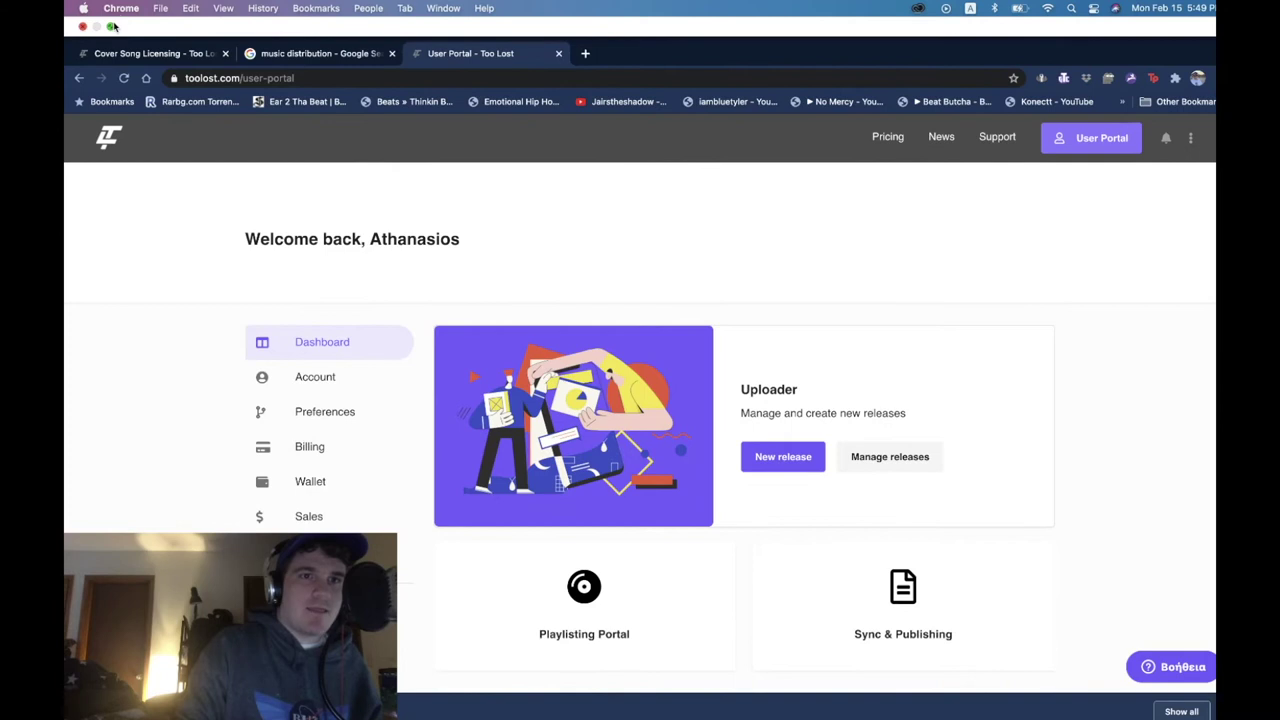
left_click(111, 27)
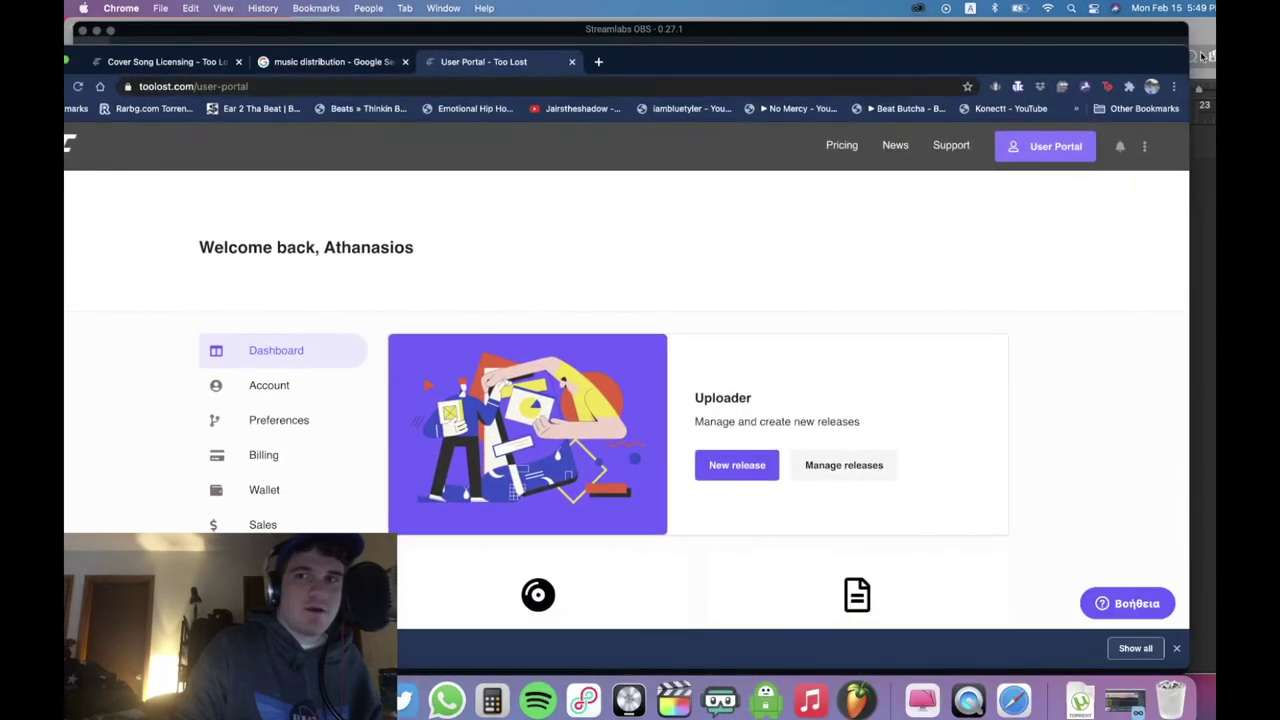
left_click(1205, 35)
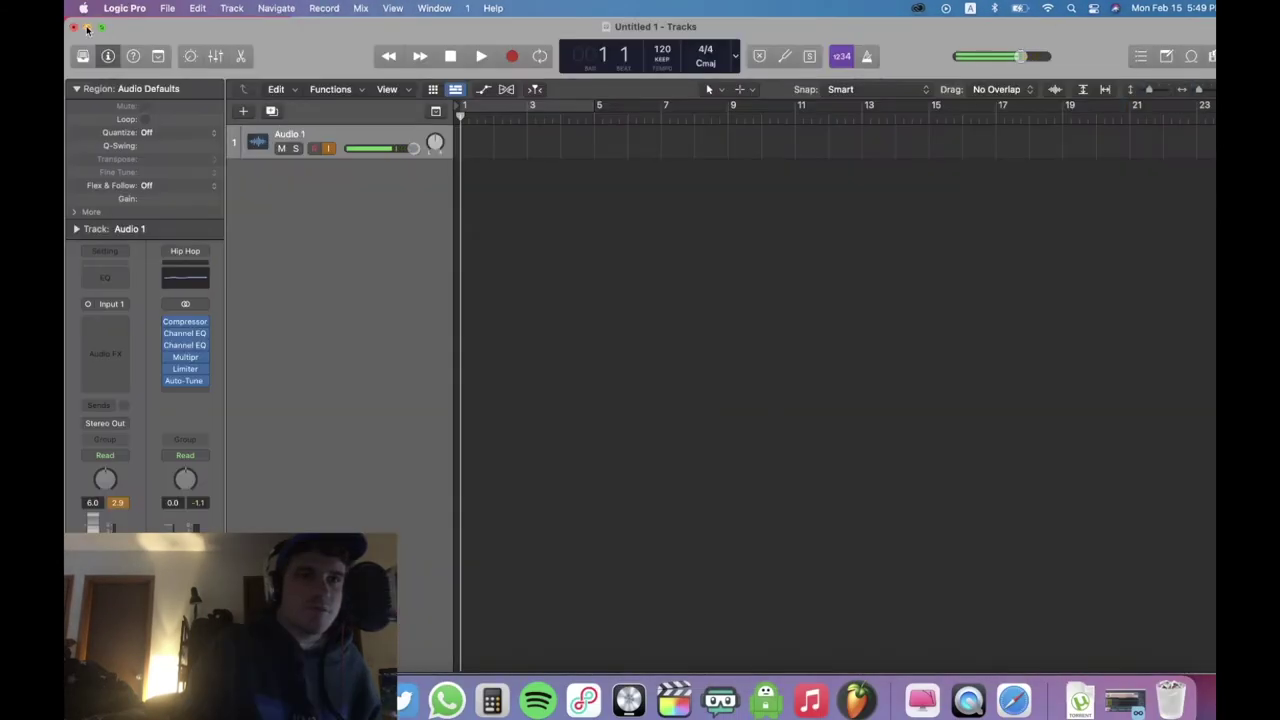
left_click(87, 28)
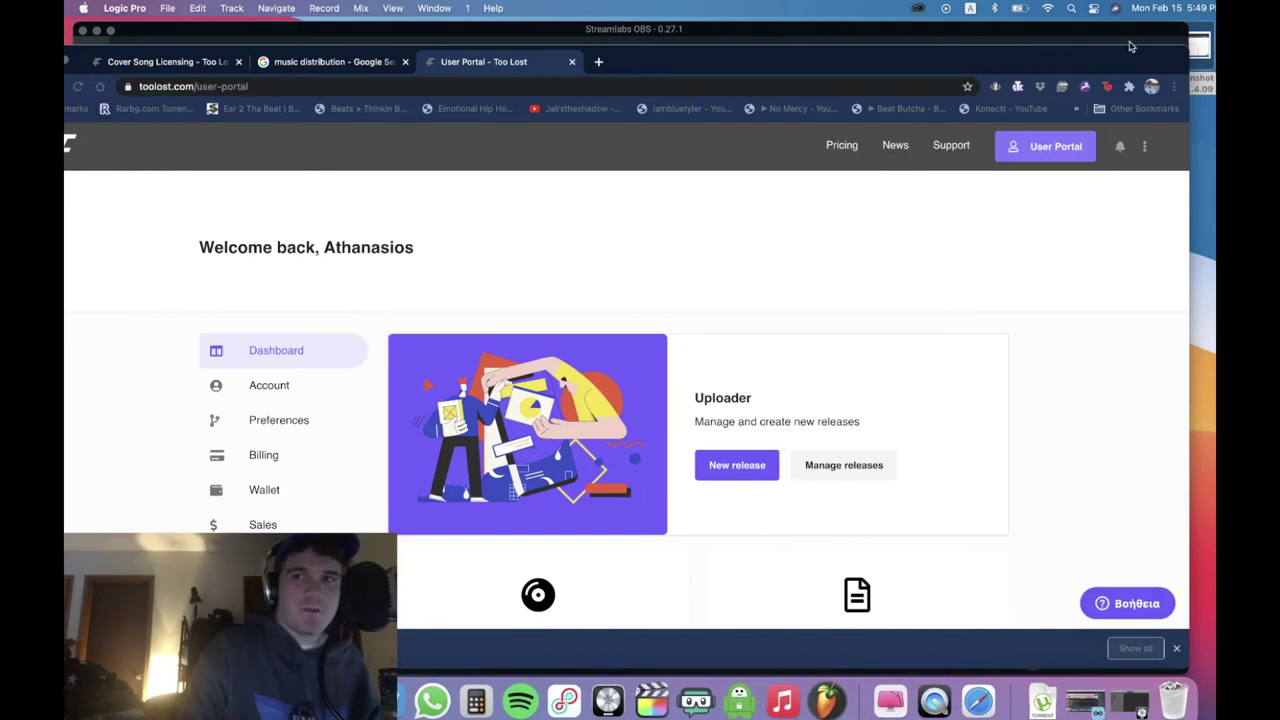
Move the browser aside and preview the desktop screenshot of the portal's email confirmation notice, enlarging it to full screen.
left_click_drag(1130, 46, 1085, 42)
left_click(1203, 47)
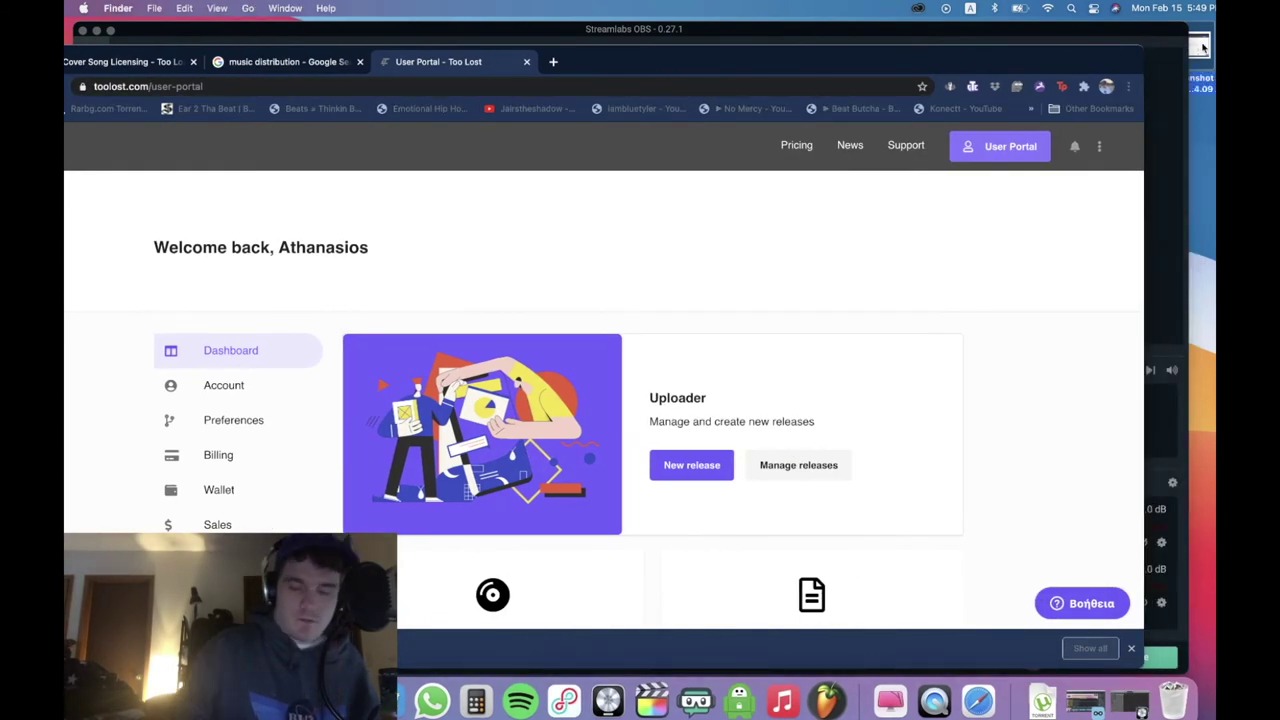
key("space")
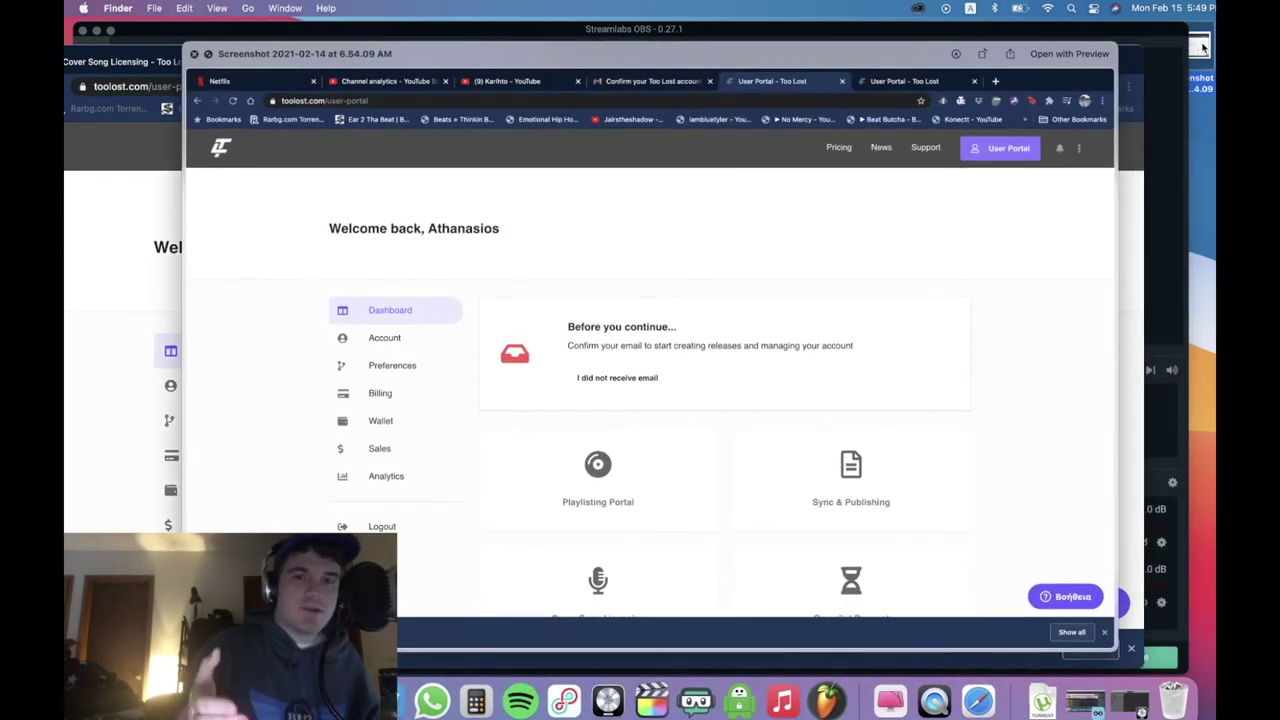
left_click(208, 54)
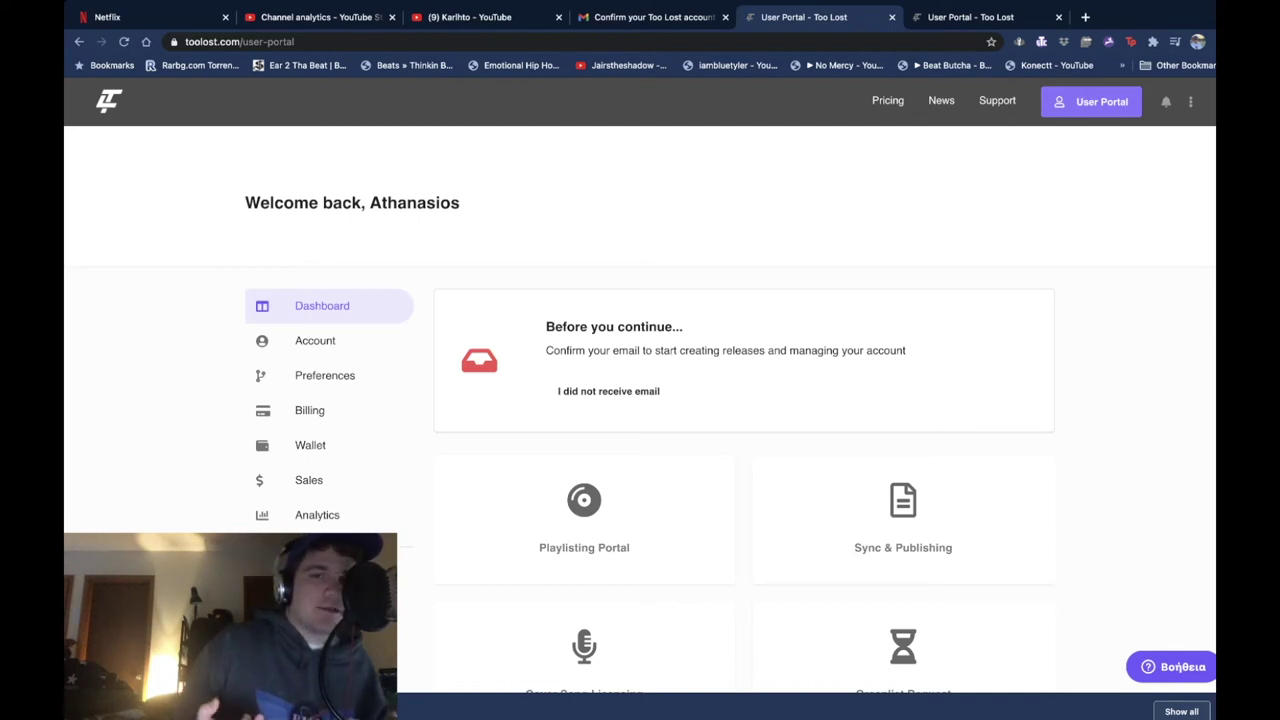
mouse_move(676, 66)
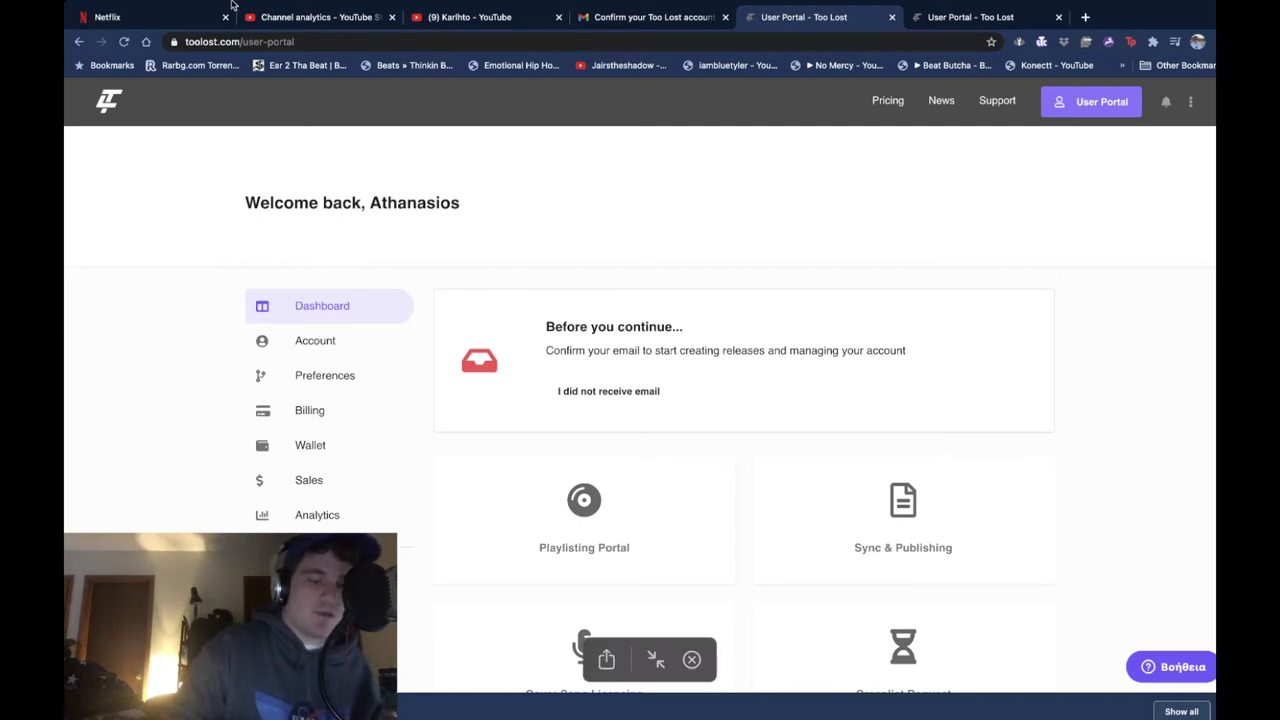
key("Escape")
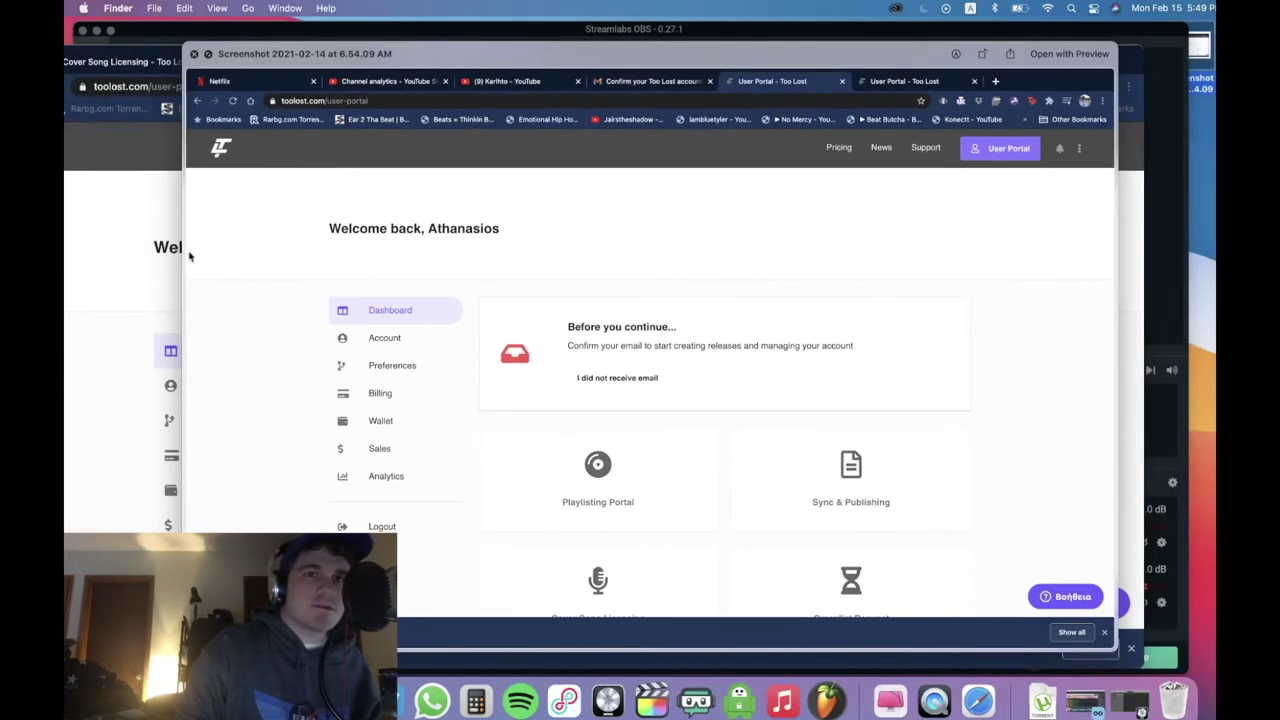
Close the screenshot preview and return the browser with the user portal to full screen.
left_click(194, 54)
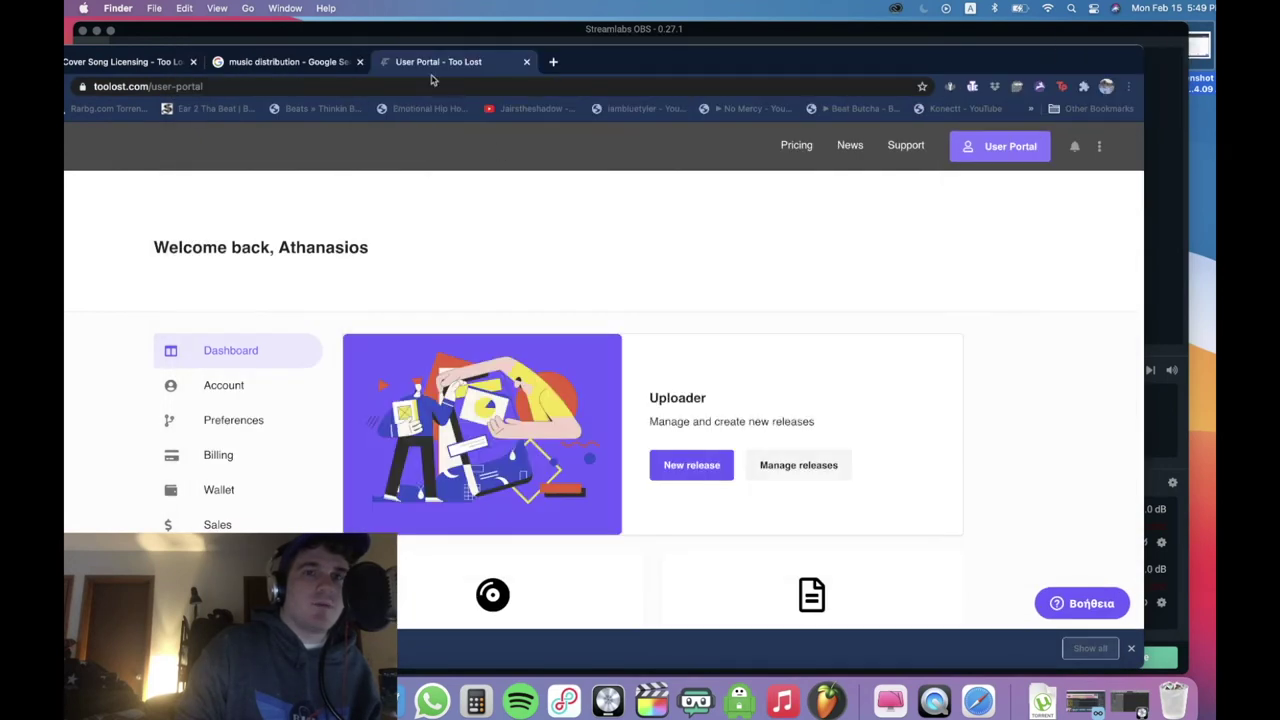
double_click(639, 68)
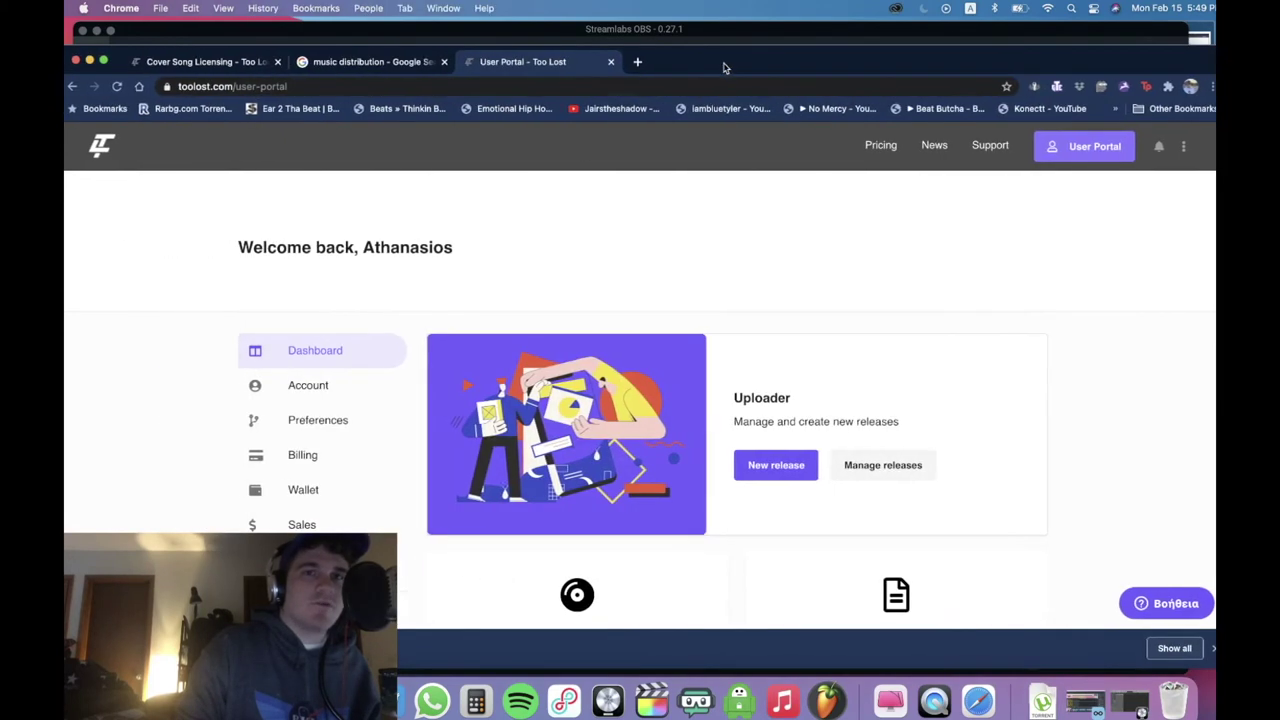
left_click(105, 66)
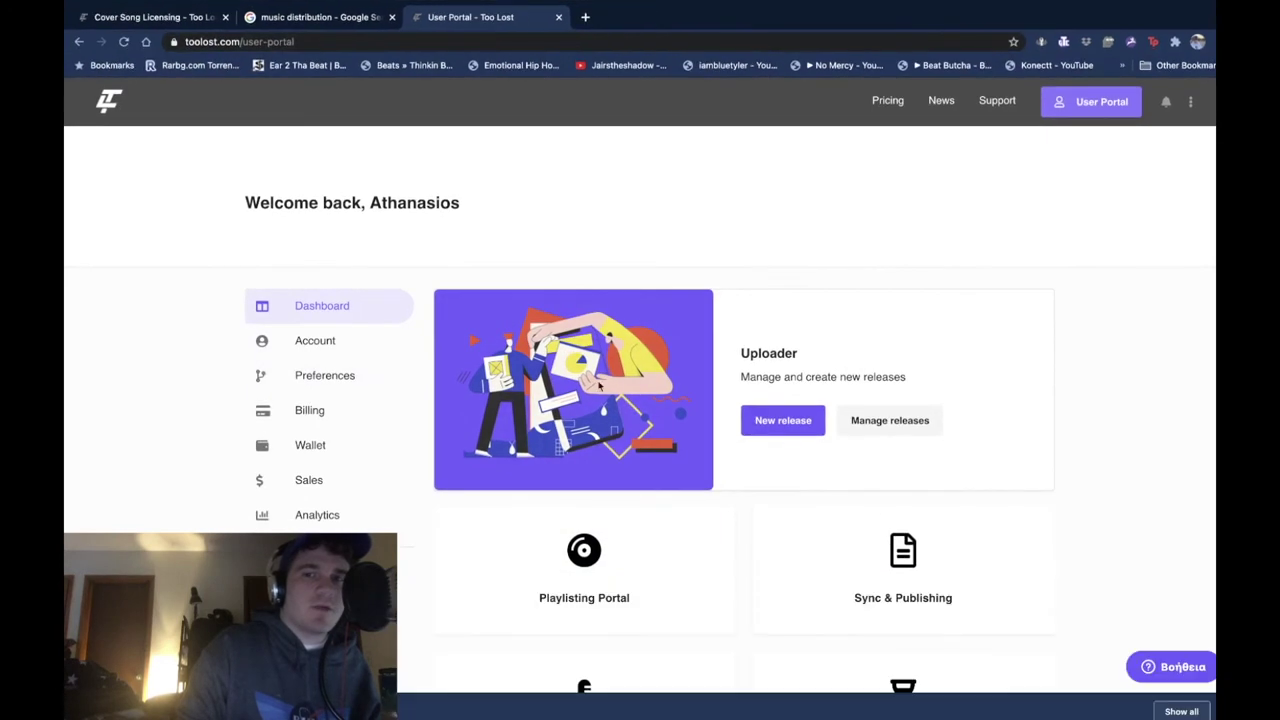
Open the Sync & Publishing page from the user portal dashboard and look over its description and options.
scroll(818, 600, "down", 3)
left_click(915, 427)
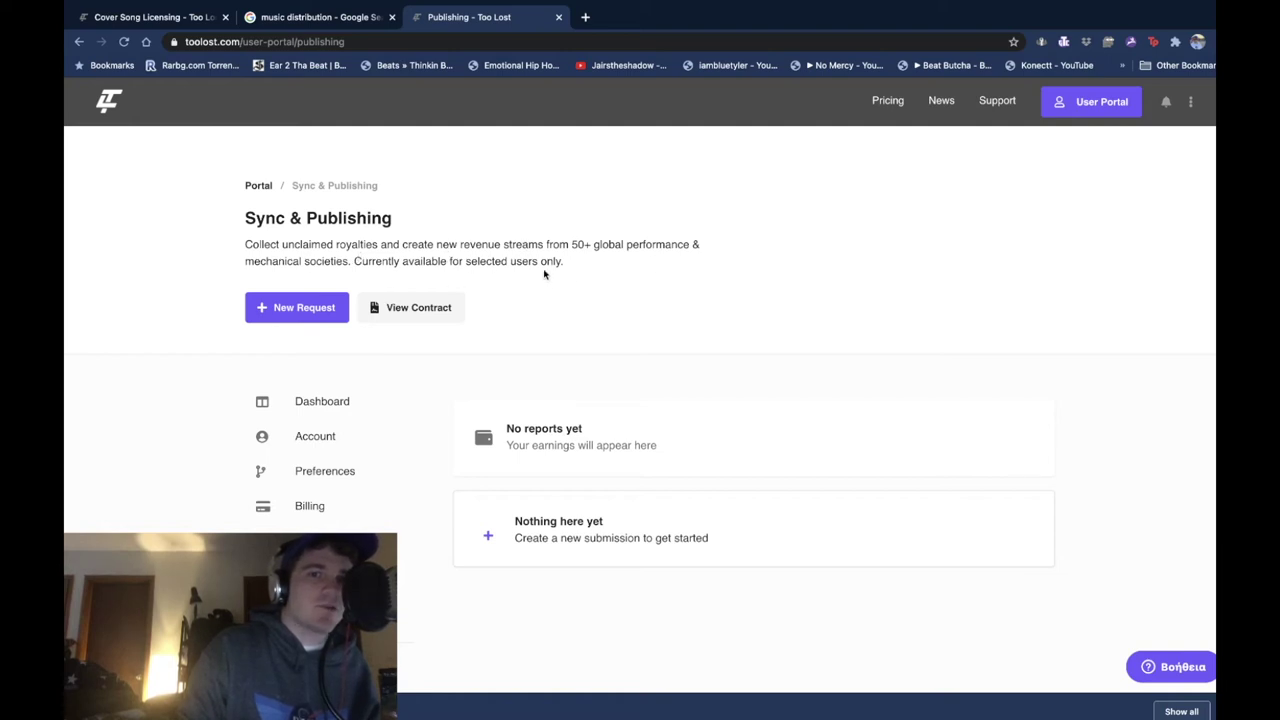
scroll(711, 317, "down", 1)
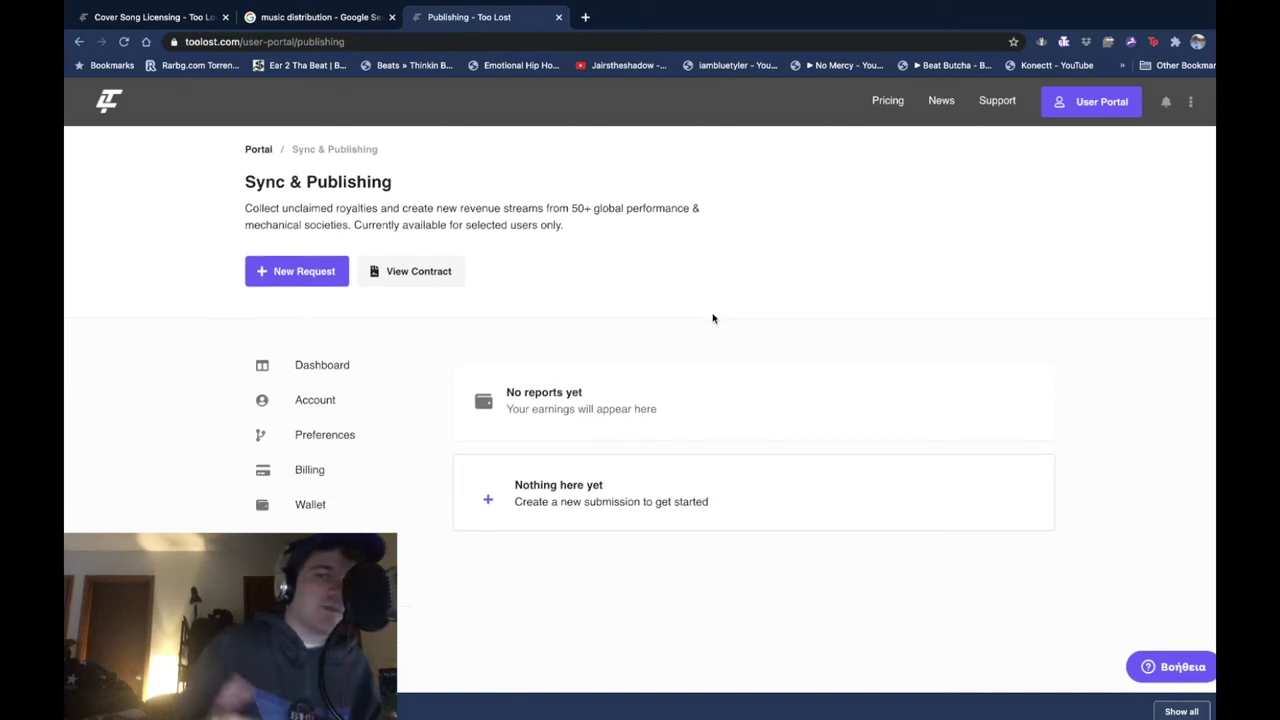
Return from Sync & Publishing to the portal dashboard and open the Royalty Splits page.
scroll(713, 318, "down", 1)
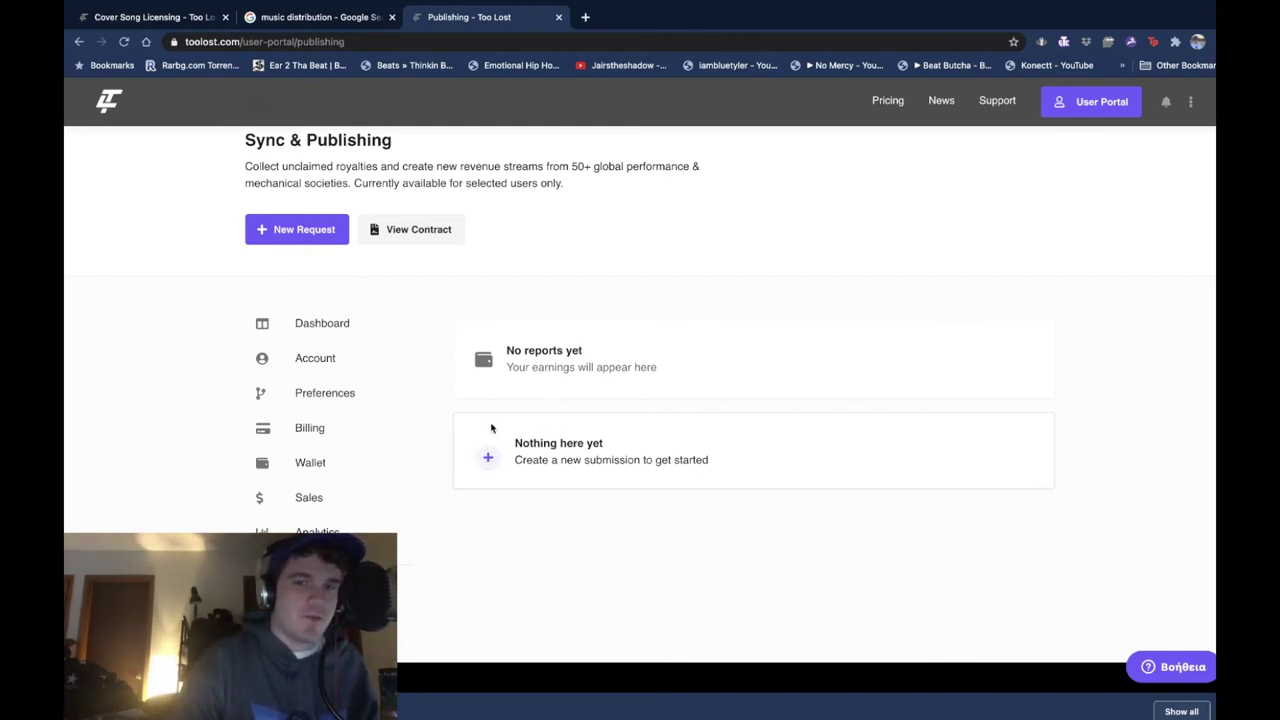
left_click(320, 325)
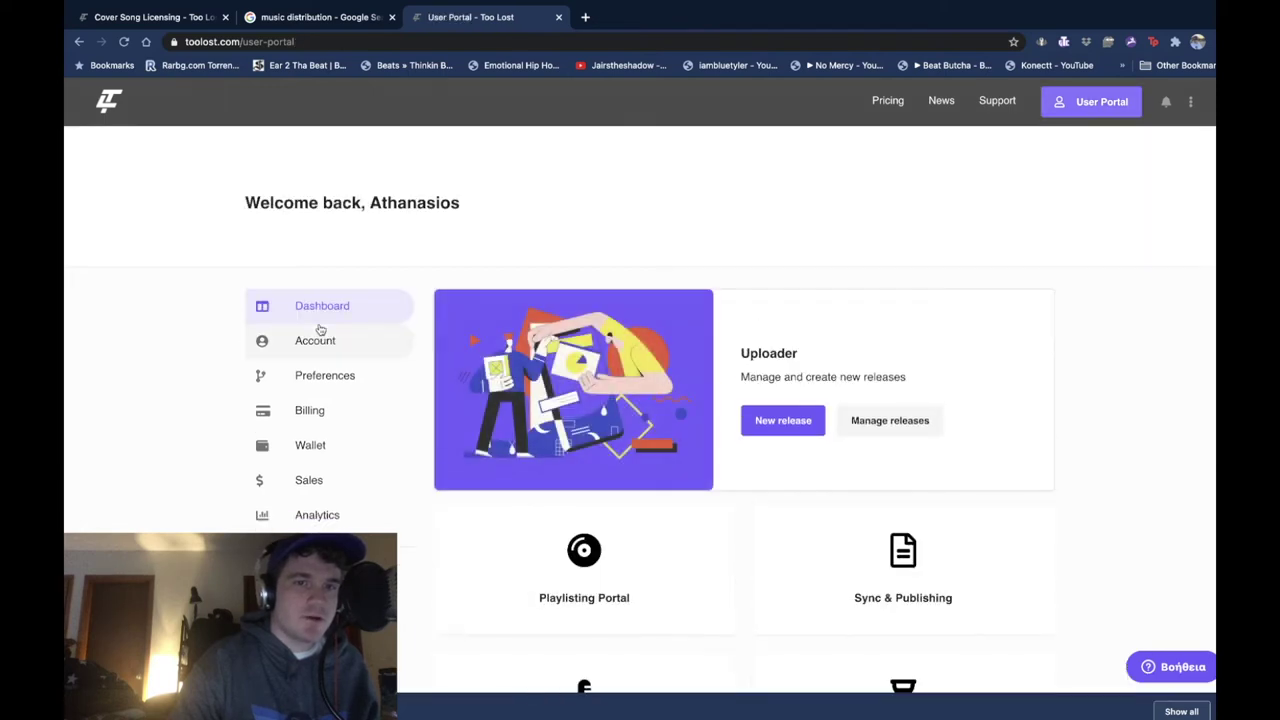
scroll(652, 440, "down", 5)
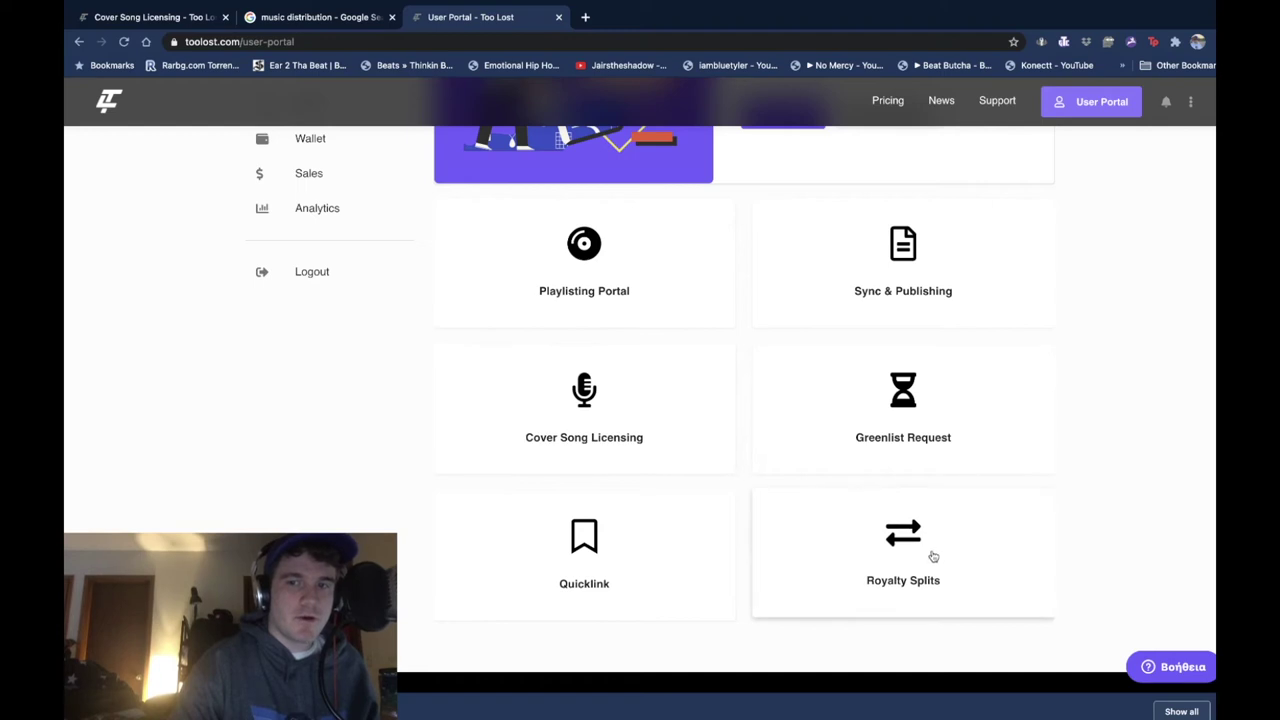
left_click(907, 548)
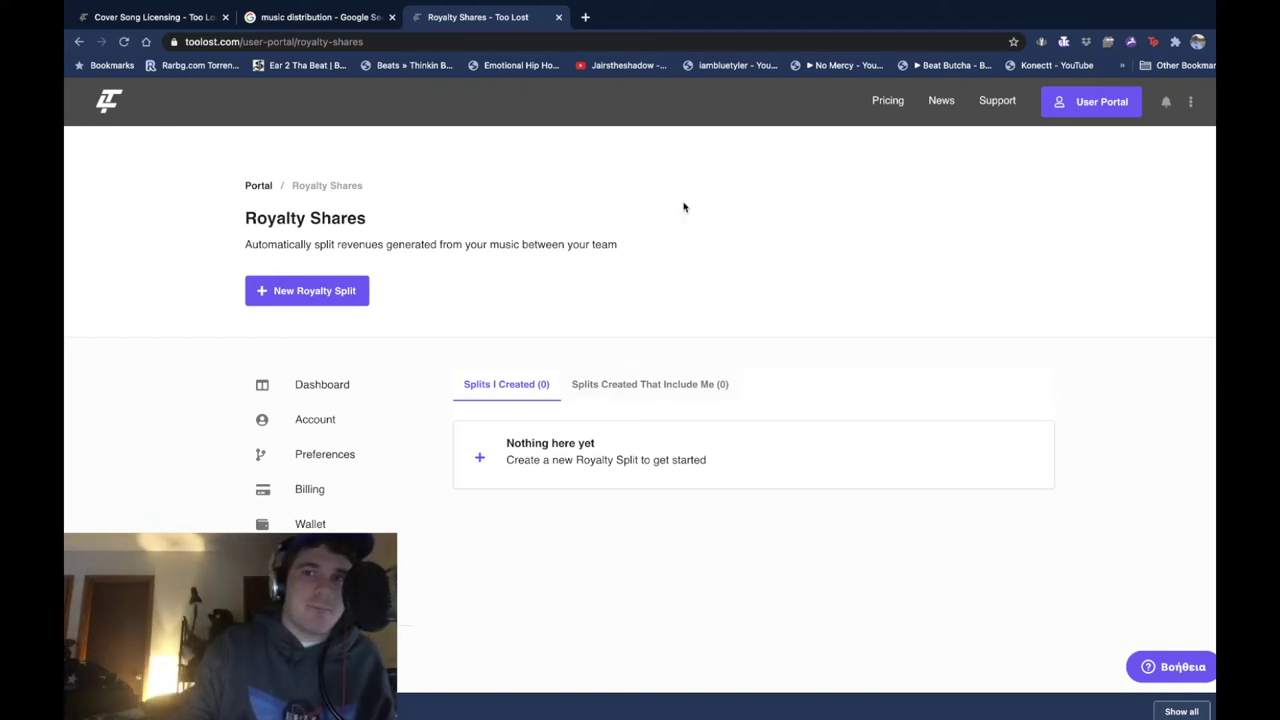
Go back to the dashboard and open Preferences to look through the artist information and uploader settings.
left_click(336, 389)
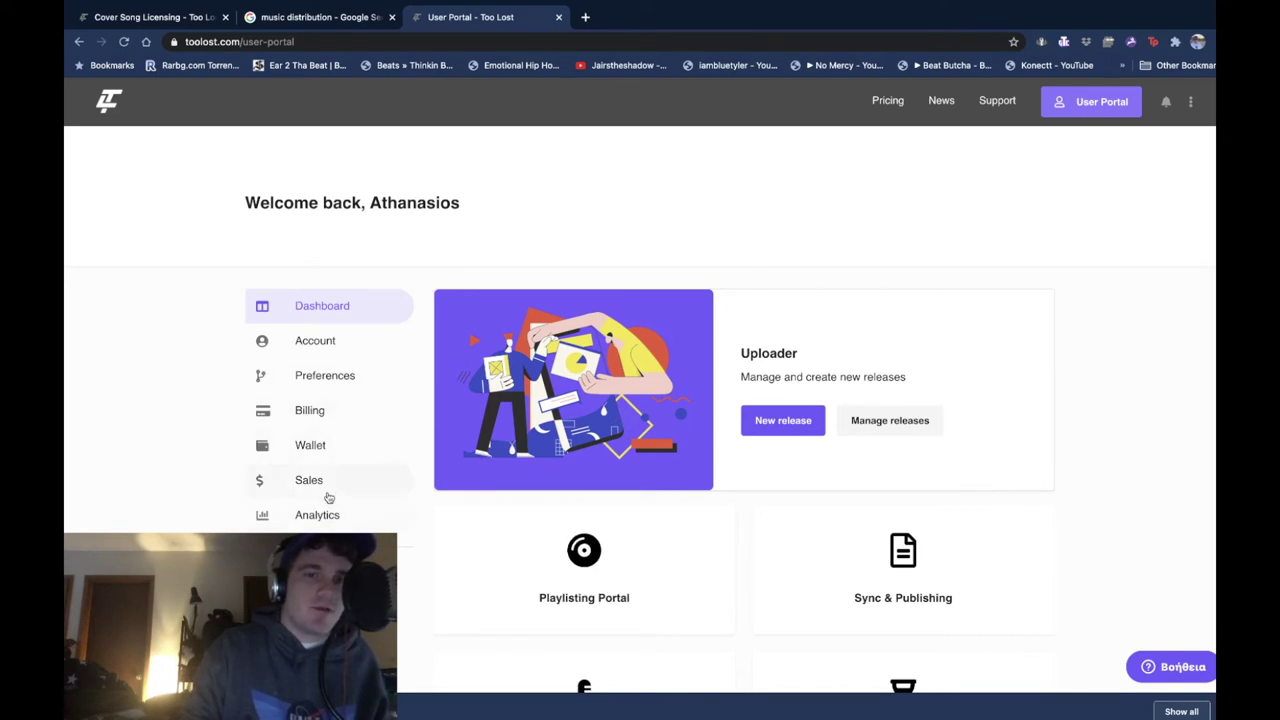
left_click(342, 381)
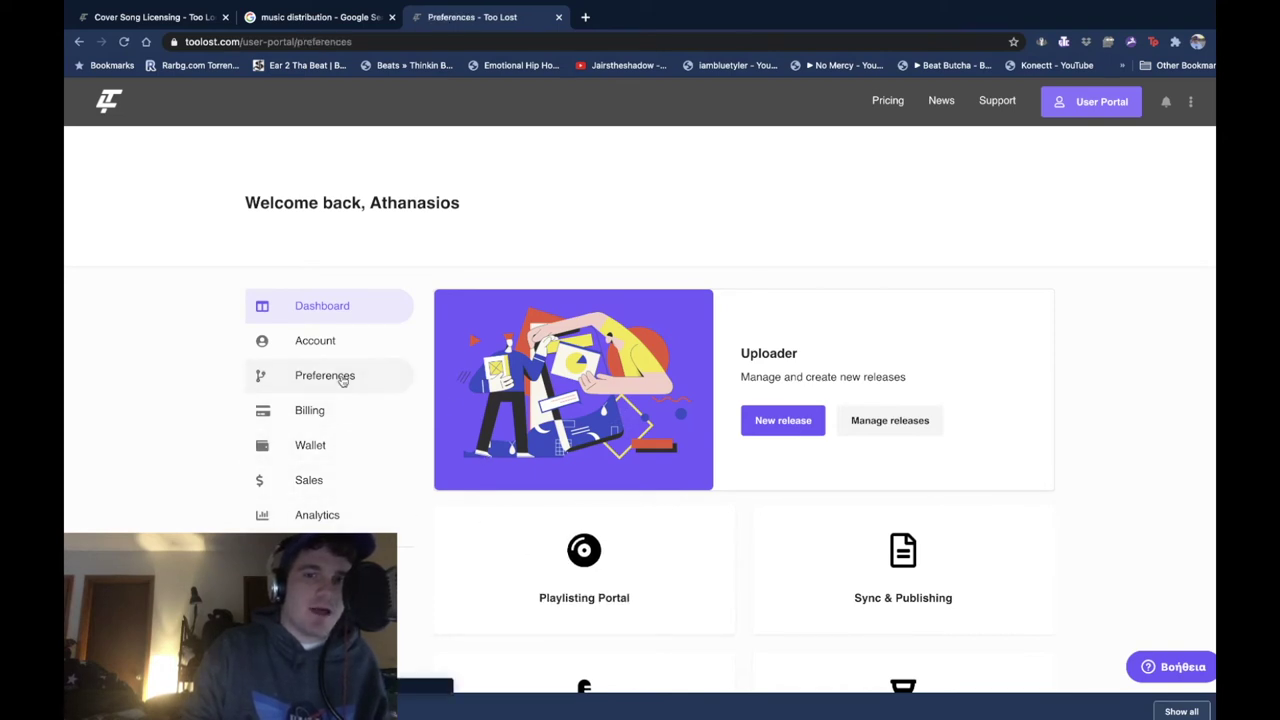
scroll(597, 291, "down", 3)
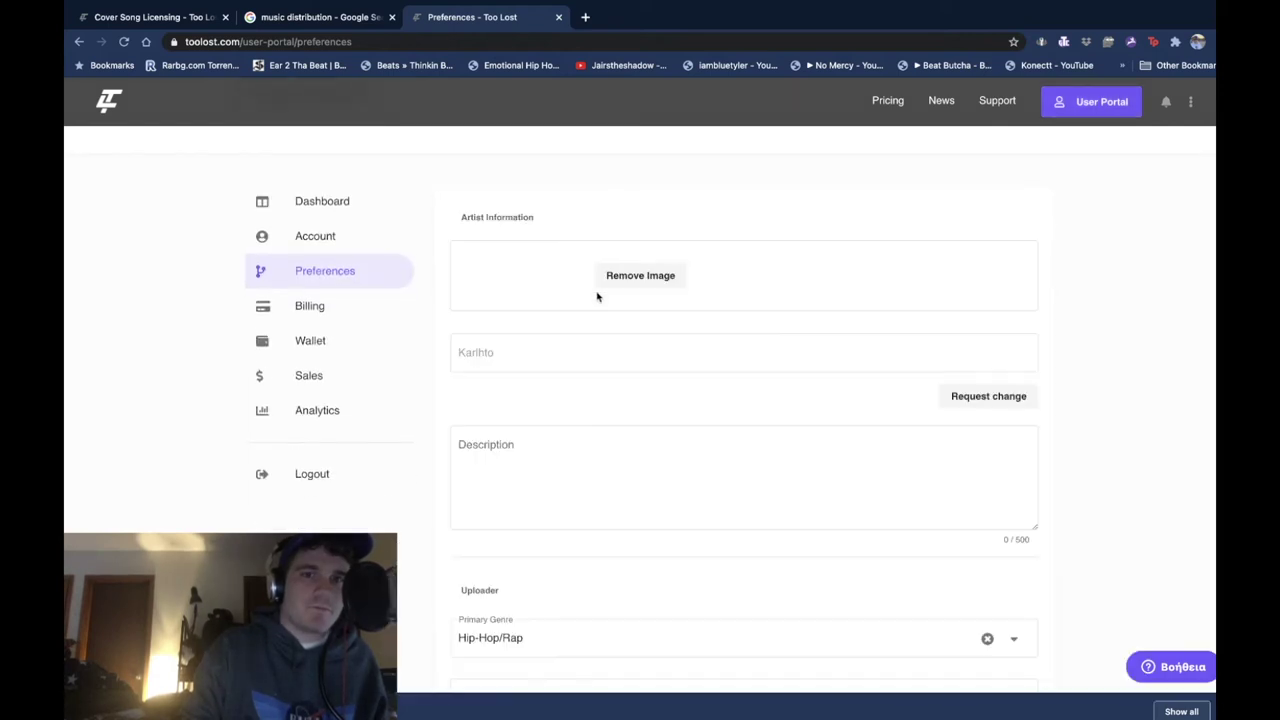
scroll(597, 296, "down", 5)
scroll(597, 296, "up", 10)
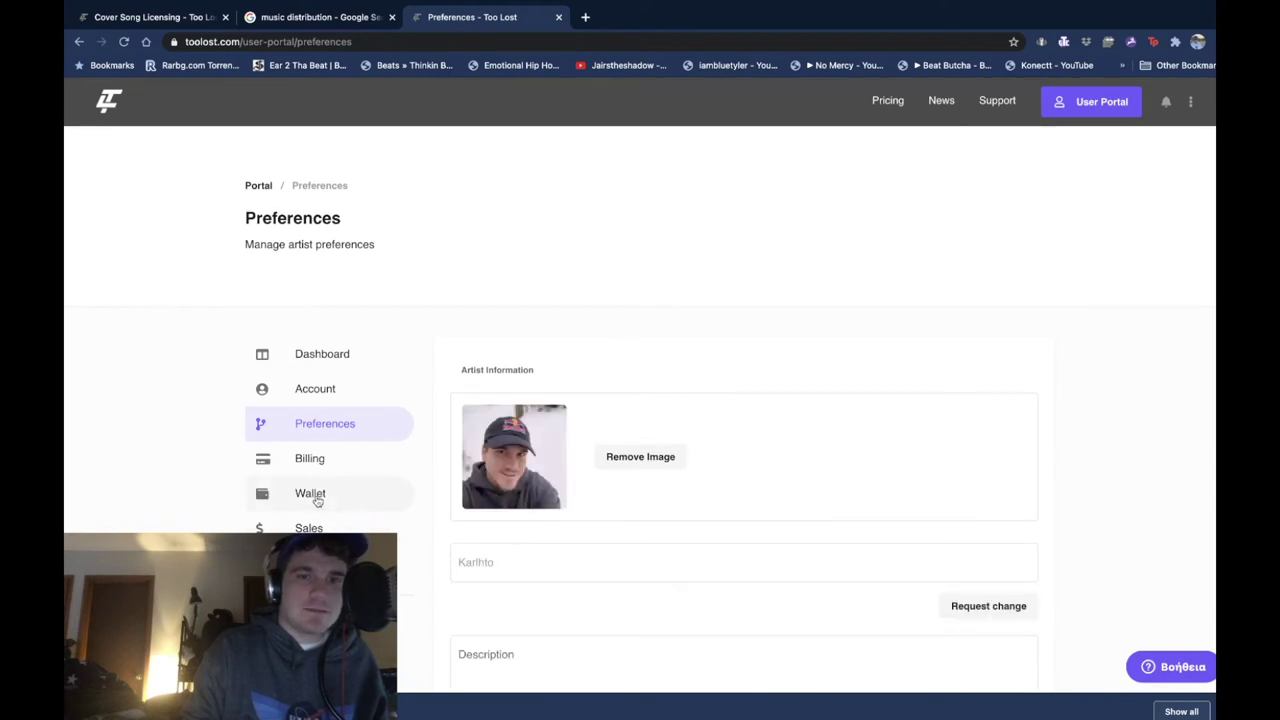
Open the Billing page and review the options for annual payments, payment information and subscription cancellation.
left_click(328, 397)
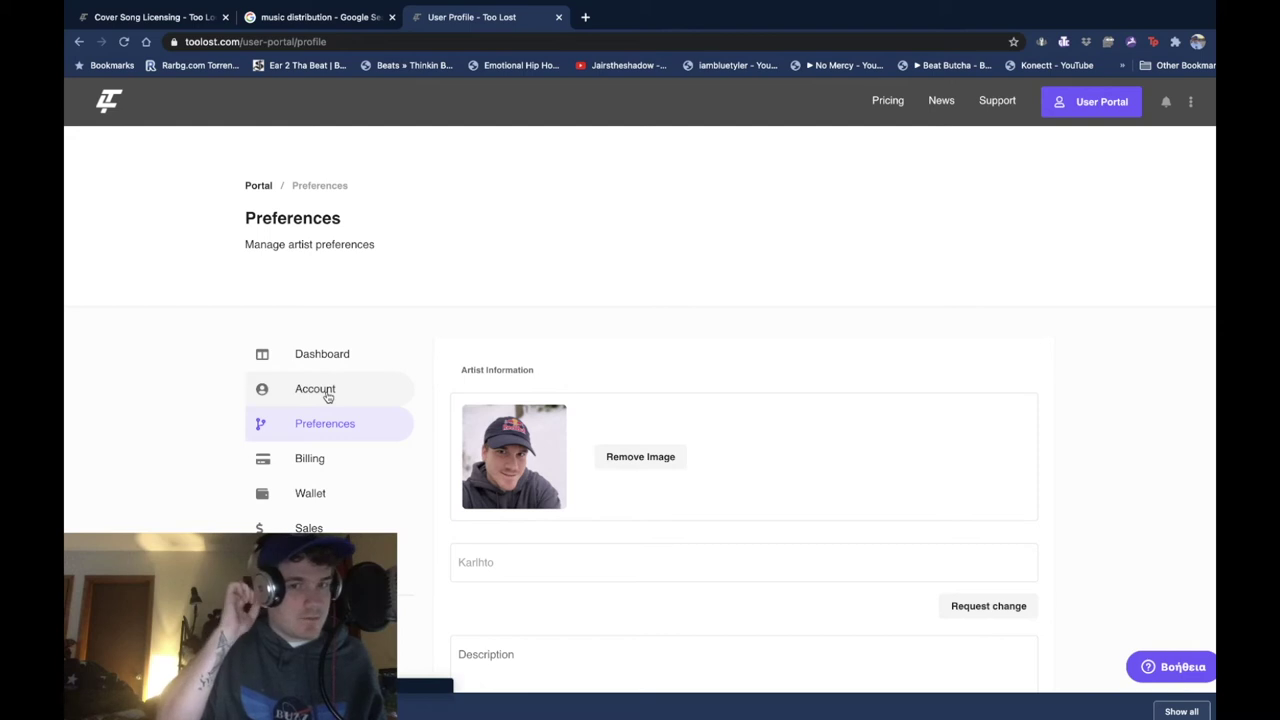
left_click(331, 458)
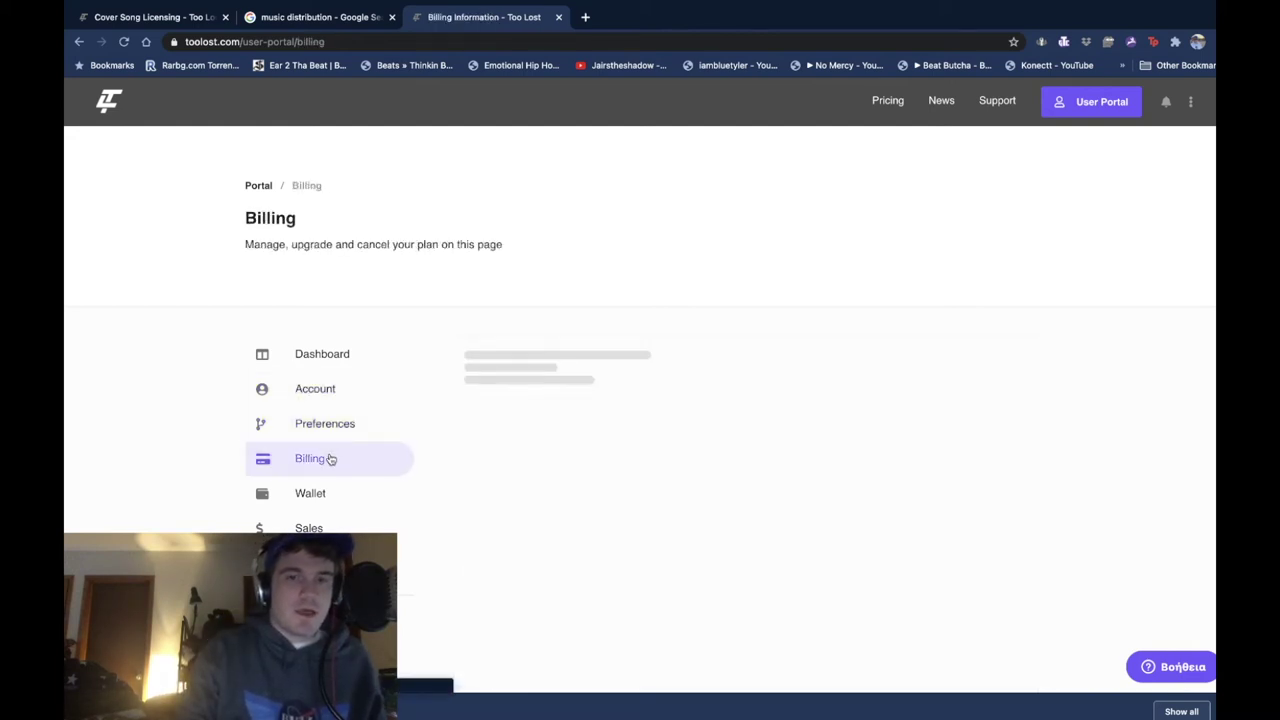
scroll(1011, 520, "down", 4)
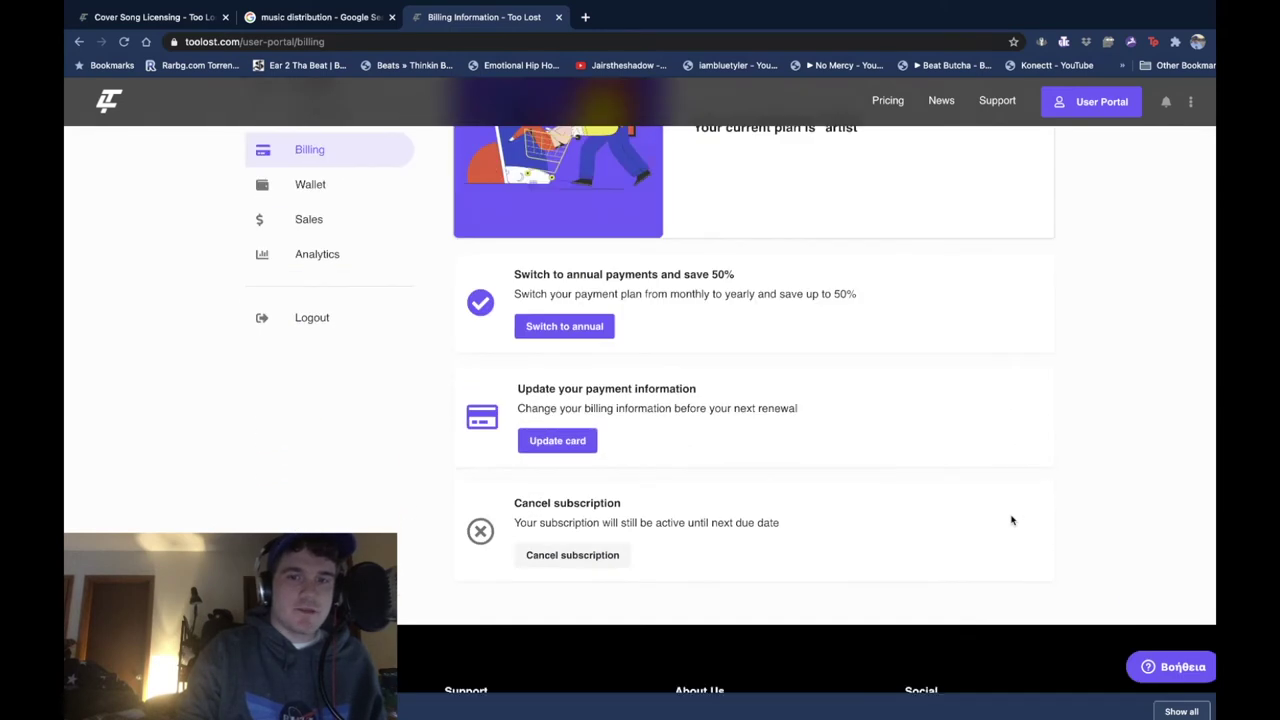
scroll(1011, 520, "up", 4)
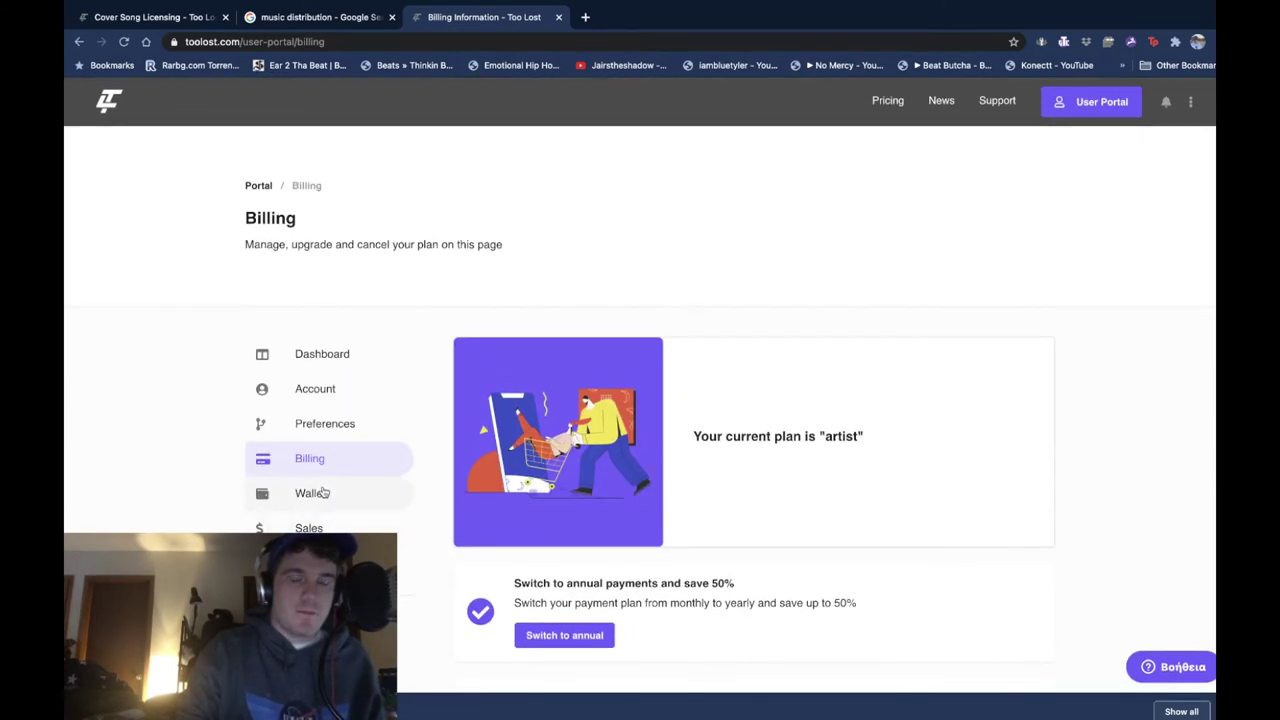
Look over the Wallet page's available earnings and transactions, followed by the Sales Reporting page.
left_click(322, 492)
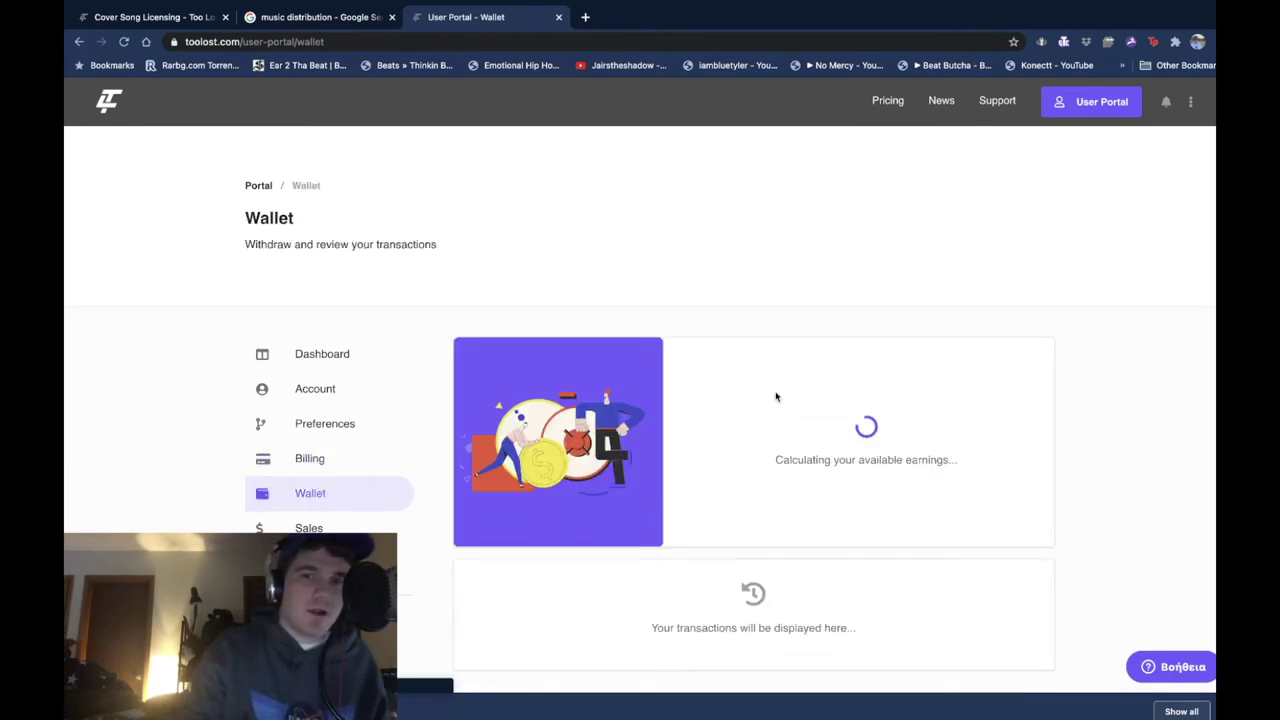
scroll(1151, 418, "down", 3)
scroll(1151, 418, "up", 2)
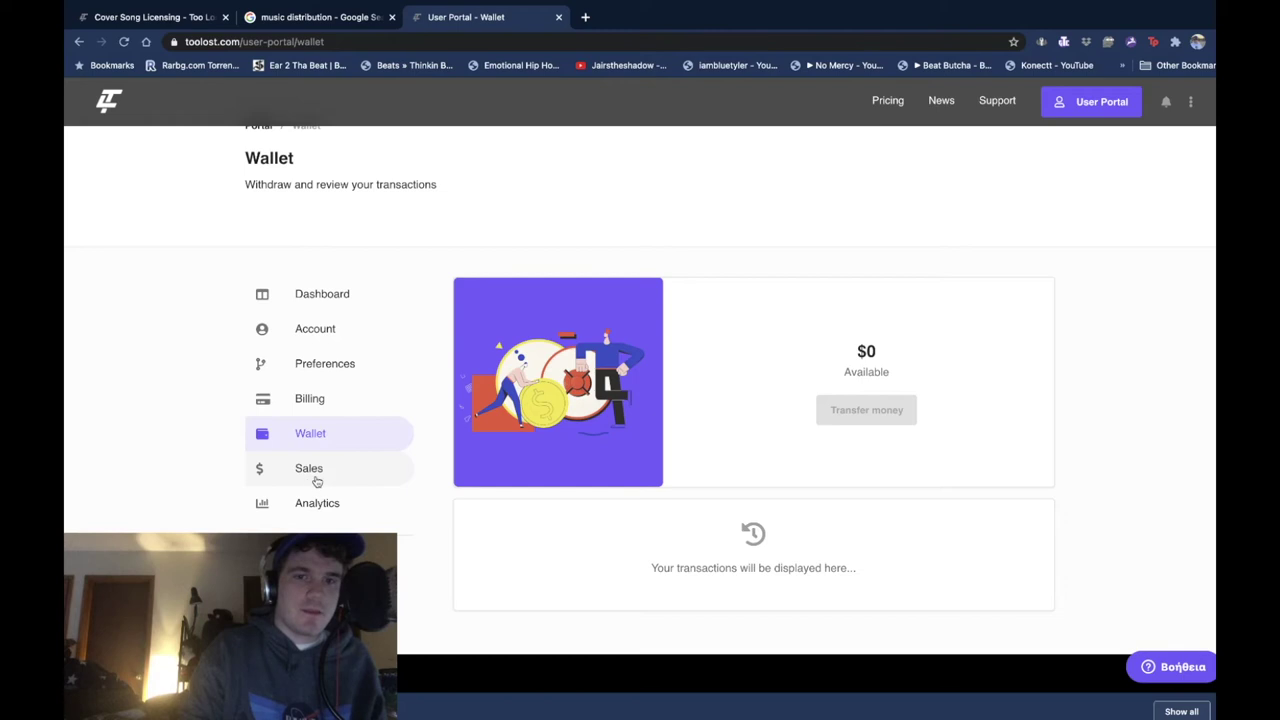
left_click(316, 478)
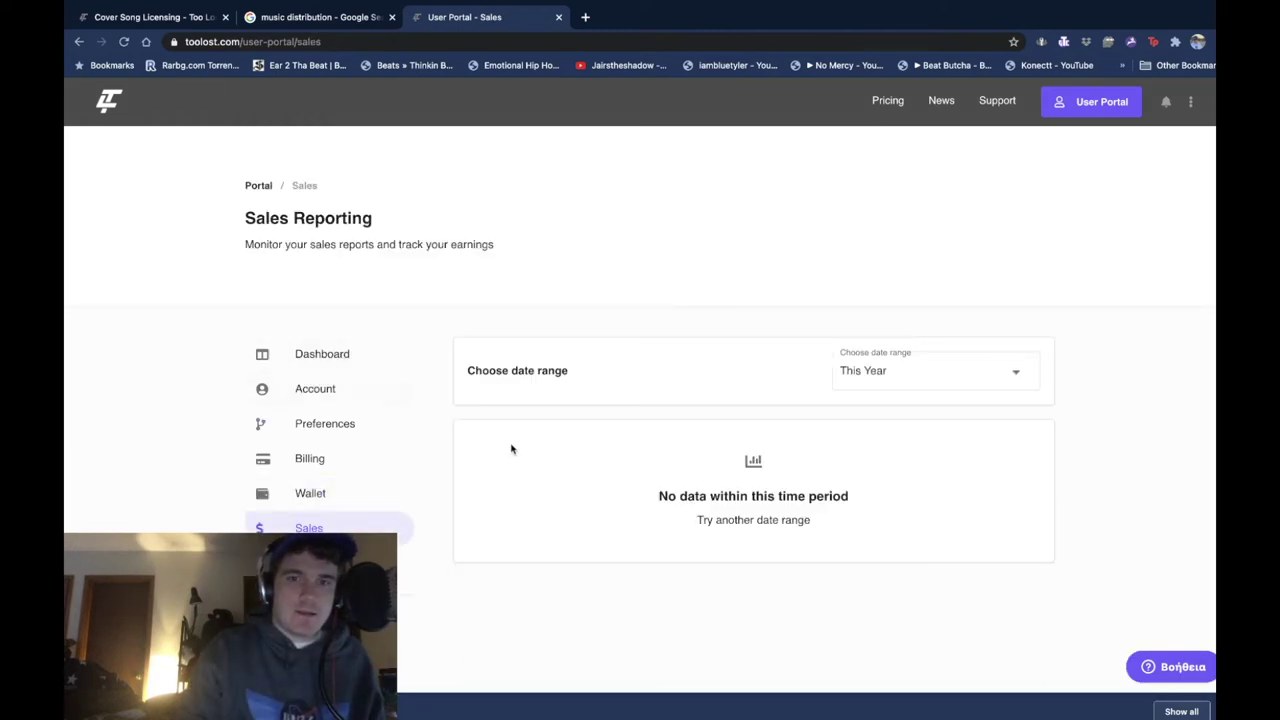
scroll(511, 449, "down", 2)
scroll(511, 449, "up", 2)
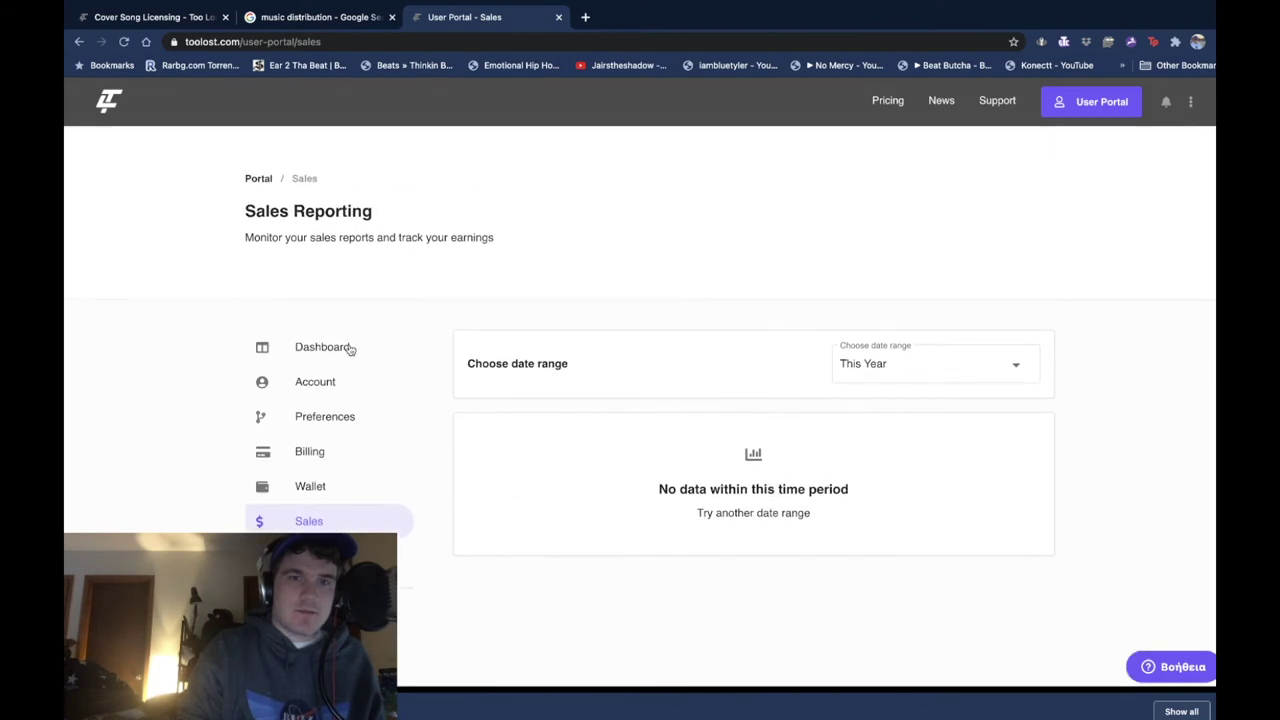
Open the Account page and review its account, payment preference and notification options.
left_click(324, 389)
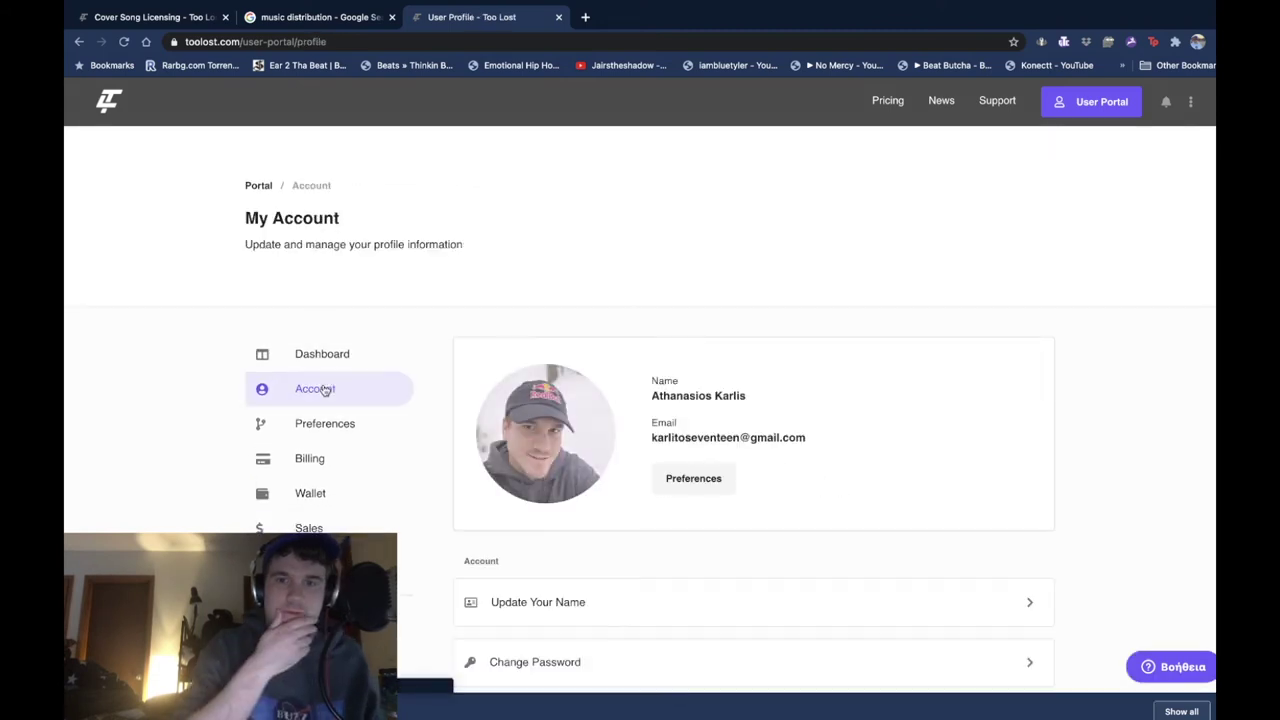
scroll(654, 380, "down", 4)
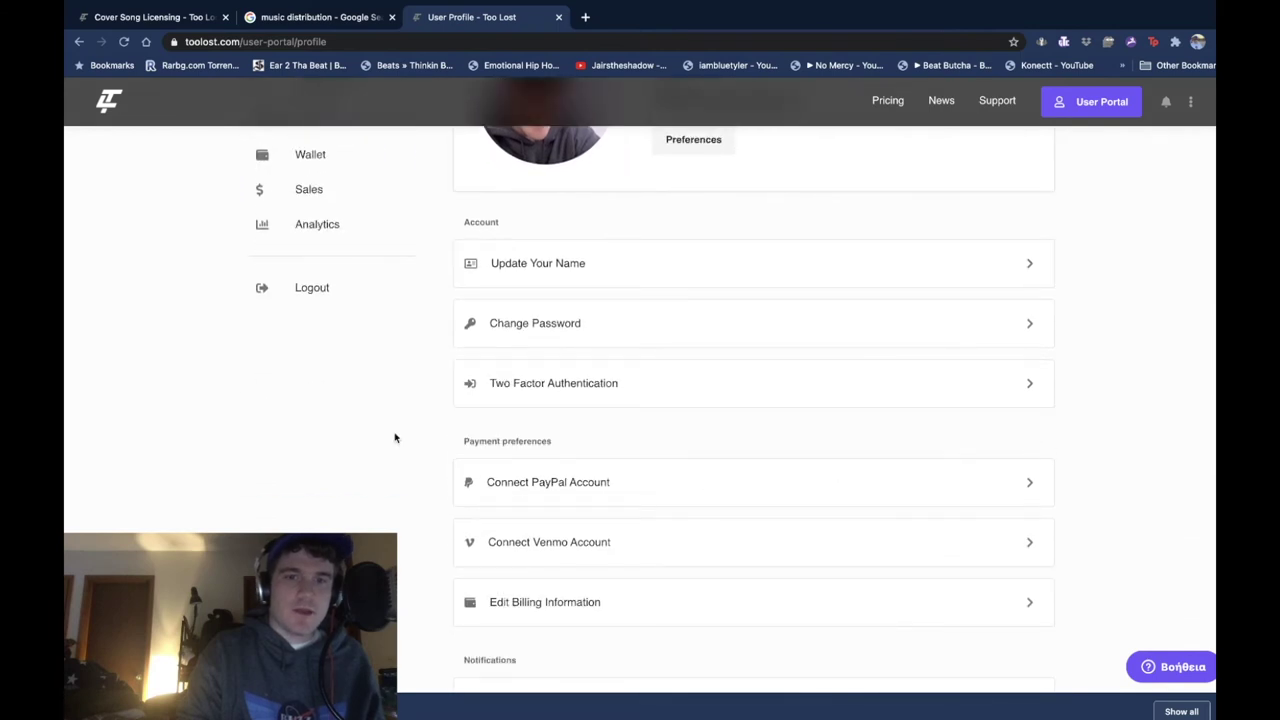
scroll(347, 484, "down", 2)
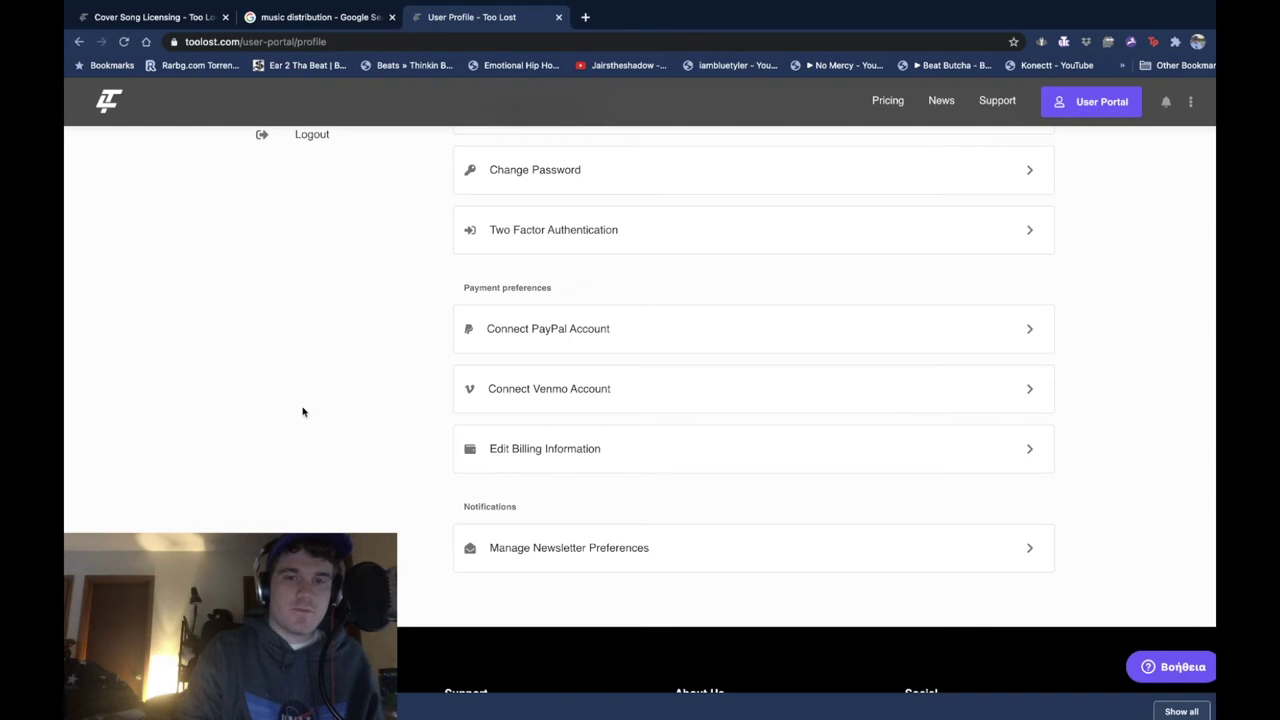
scroll(303, 412, "up", 6)
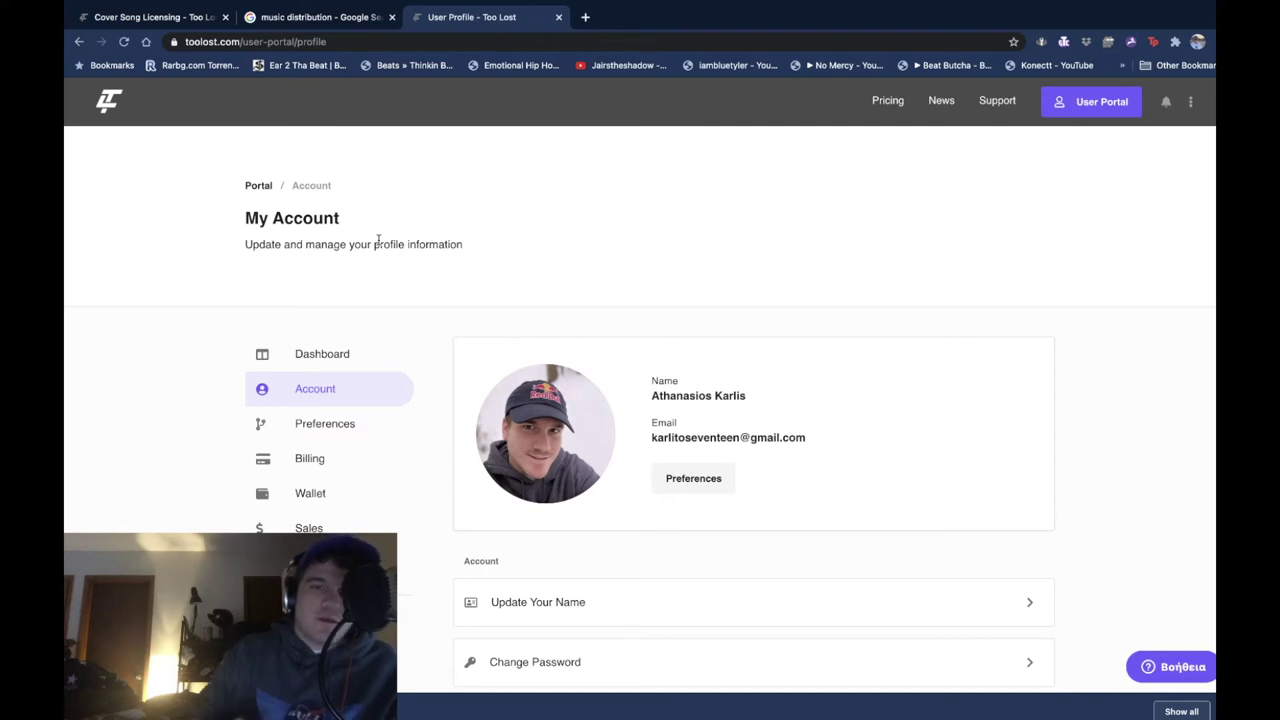
Start a new release from the dashboard's Uploader and continue to the artist information form.
left_click(368, 351)
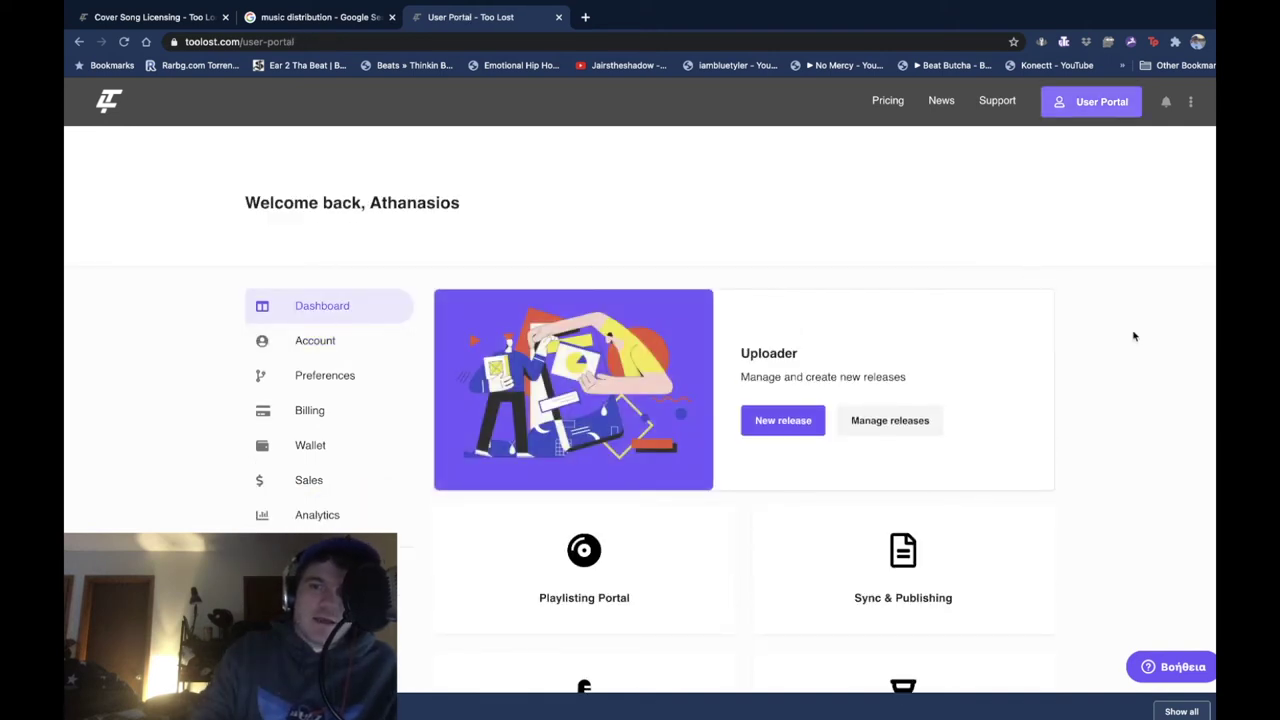
scroll(1134, 336, "down", 2)
left_click(787, 344)
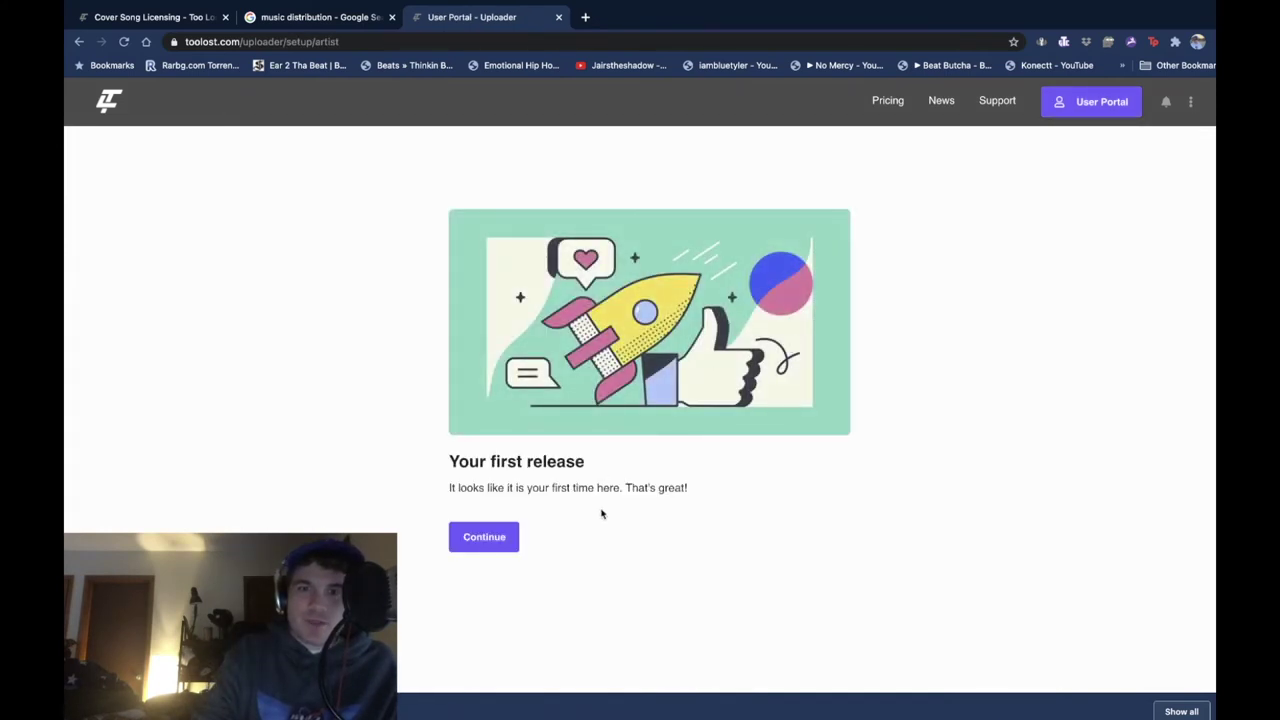
left_click(502, 536)
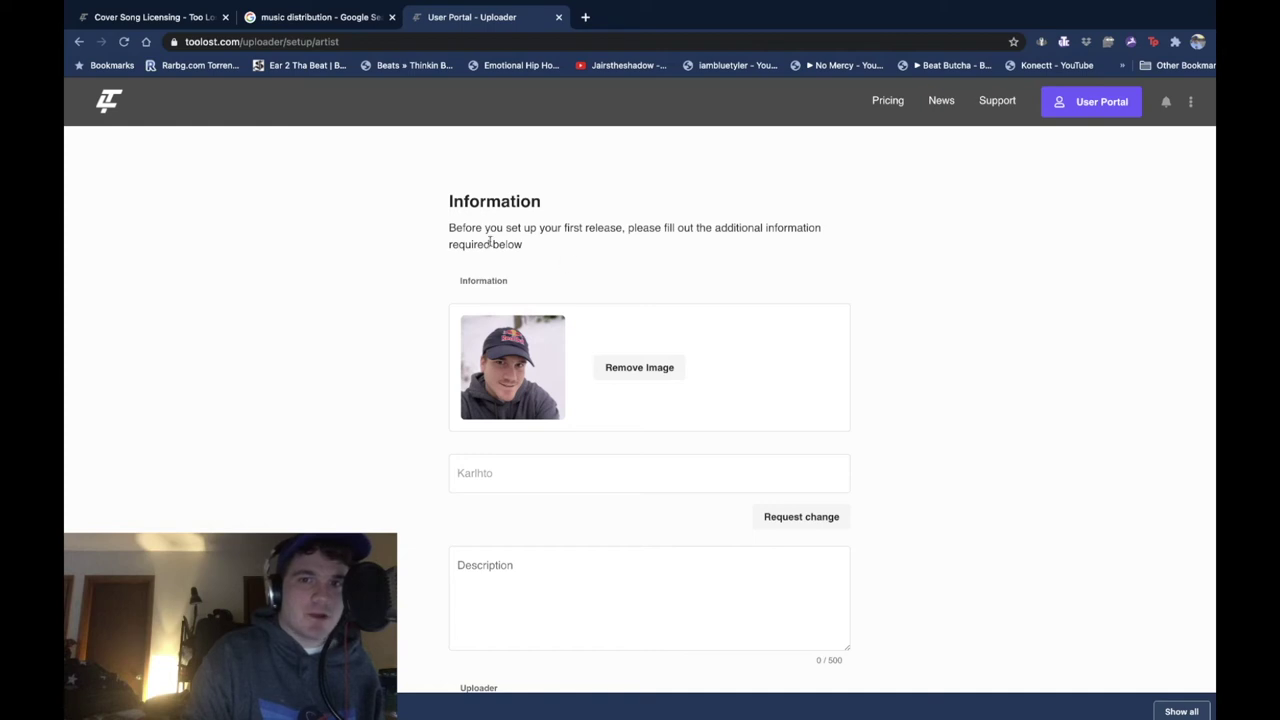
Review the prefilled artist details, platform links and social media links, submit the form and create the first release.
scroll(497, 251, "down", 10)
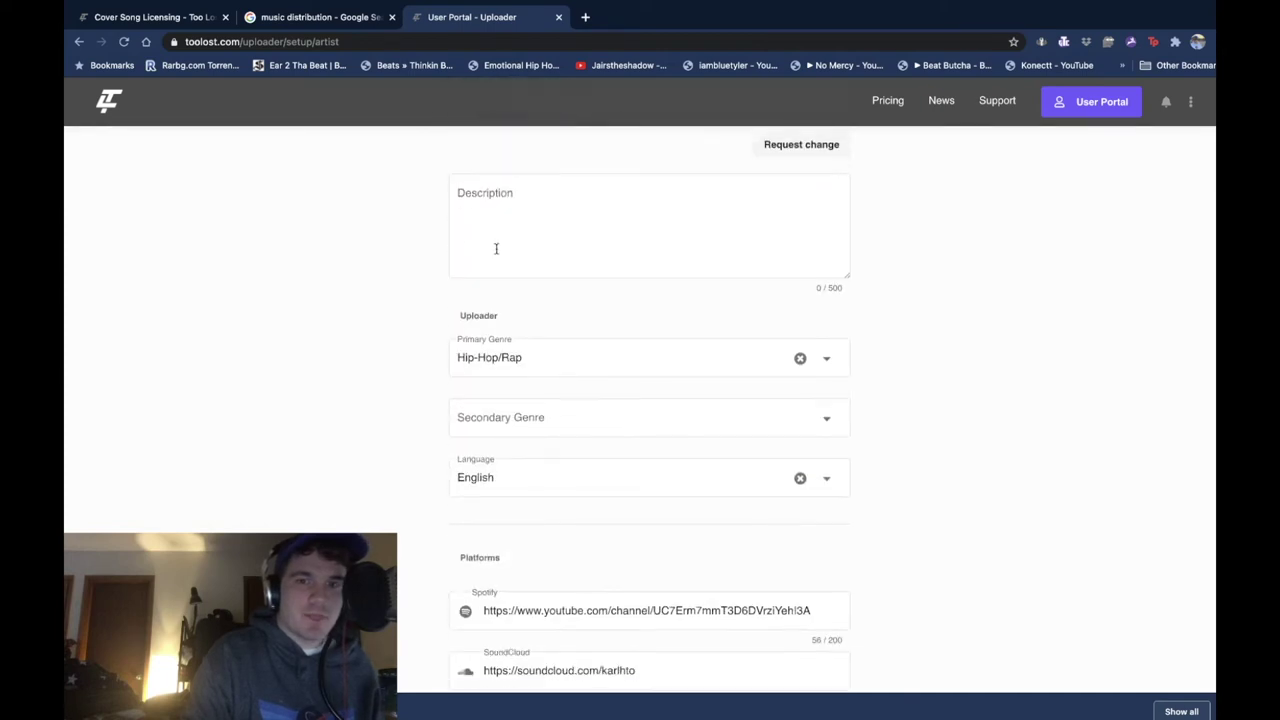
scroll(292, 426, "down", 8)
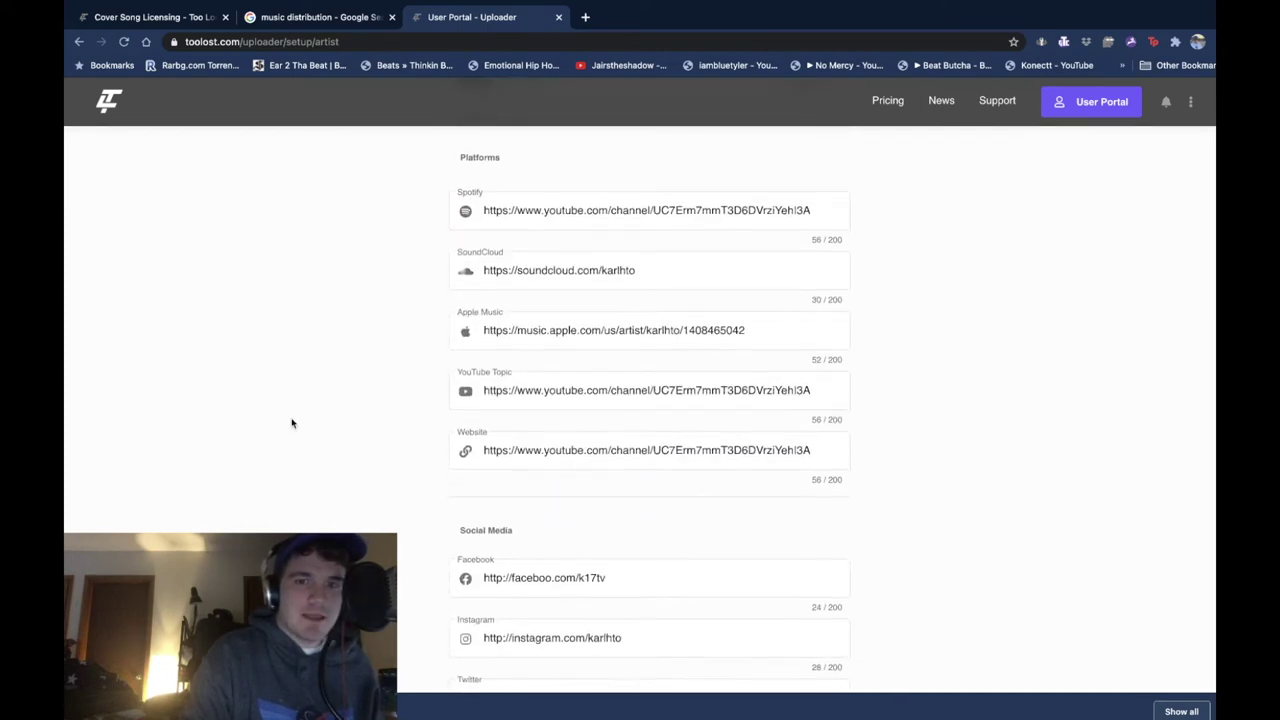
scroll(292, 426, "up", 20)
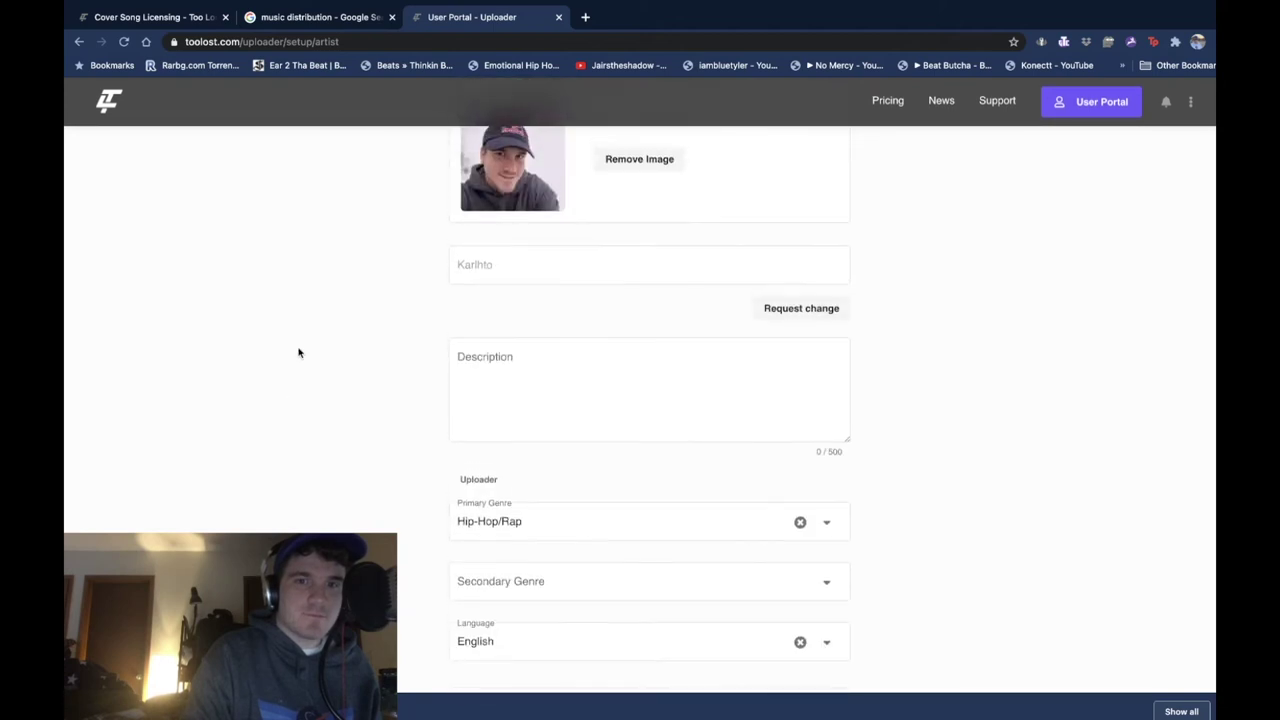
scroll(298, 352, "up", 1)
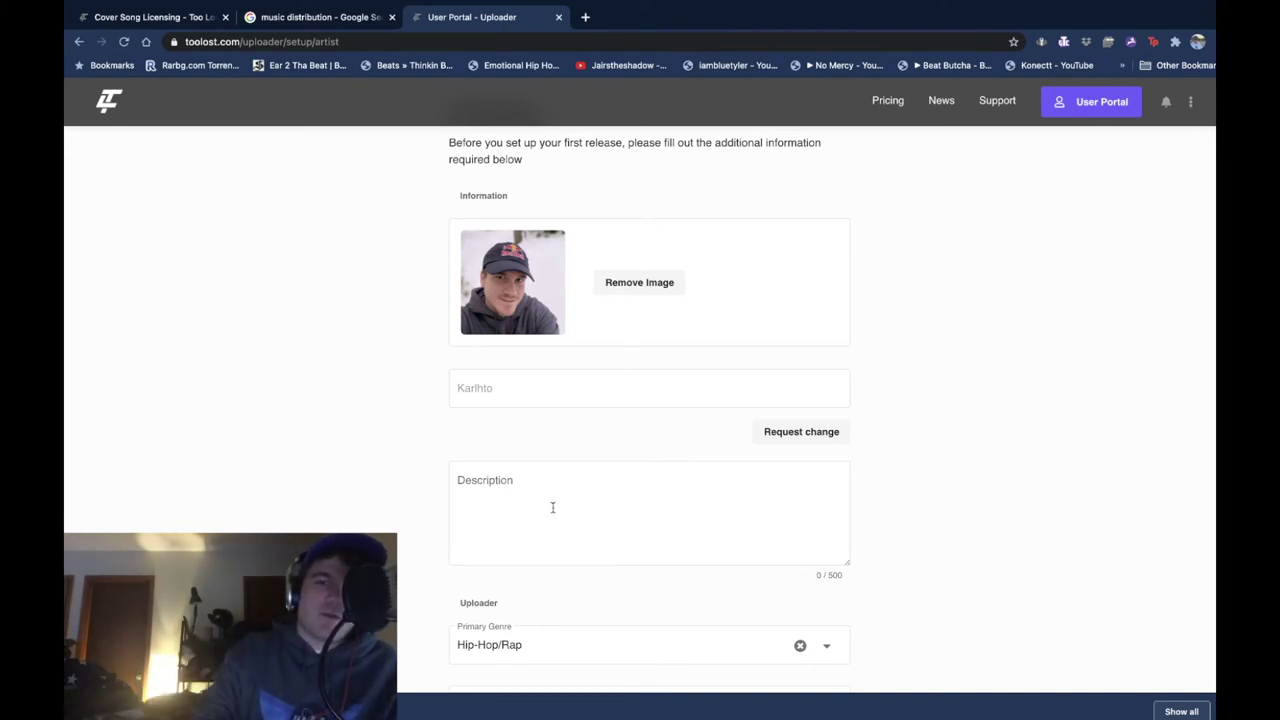
scroll(334, 480, "down", 15)
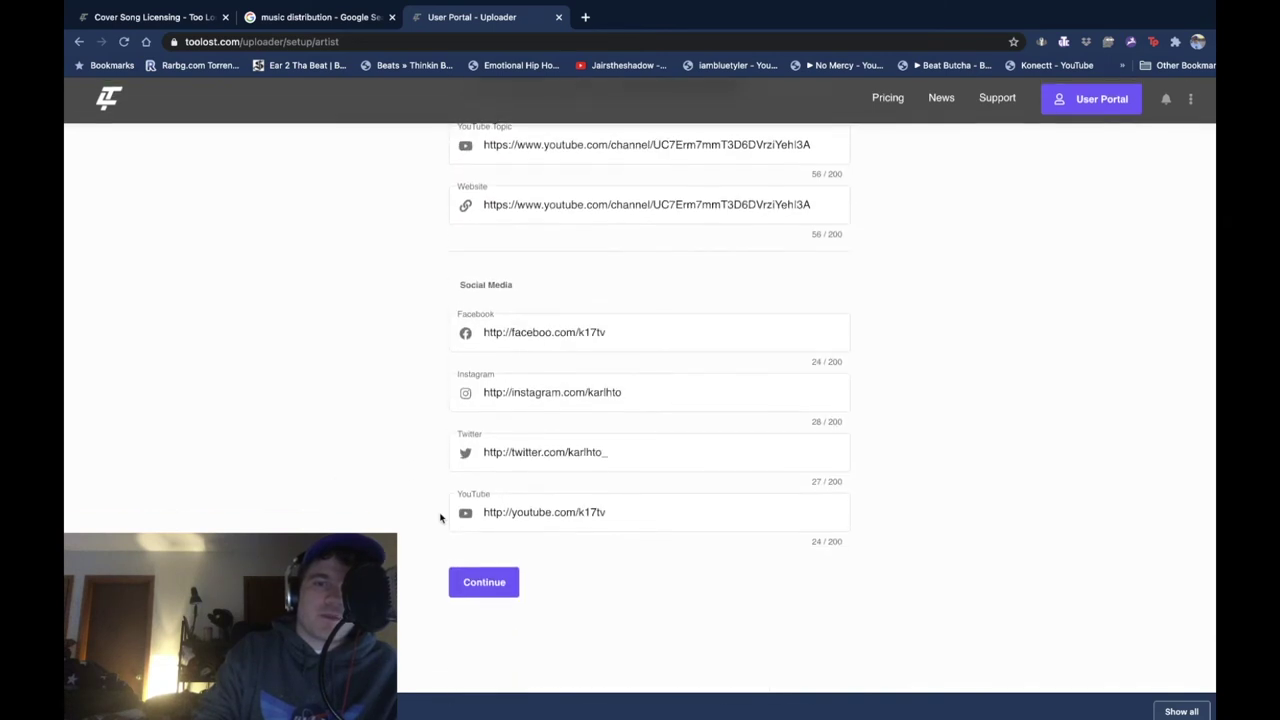
left_click(470, 603)
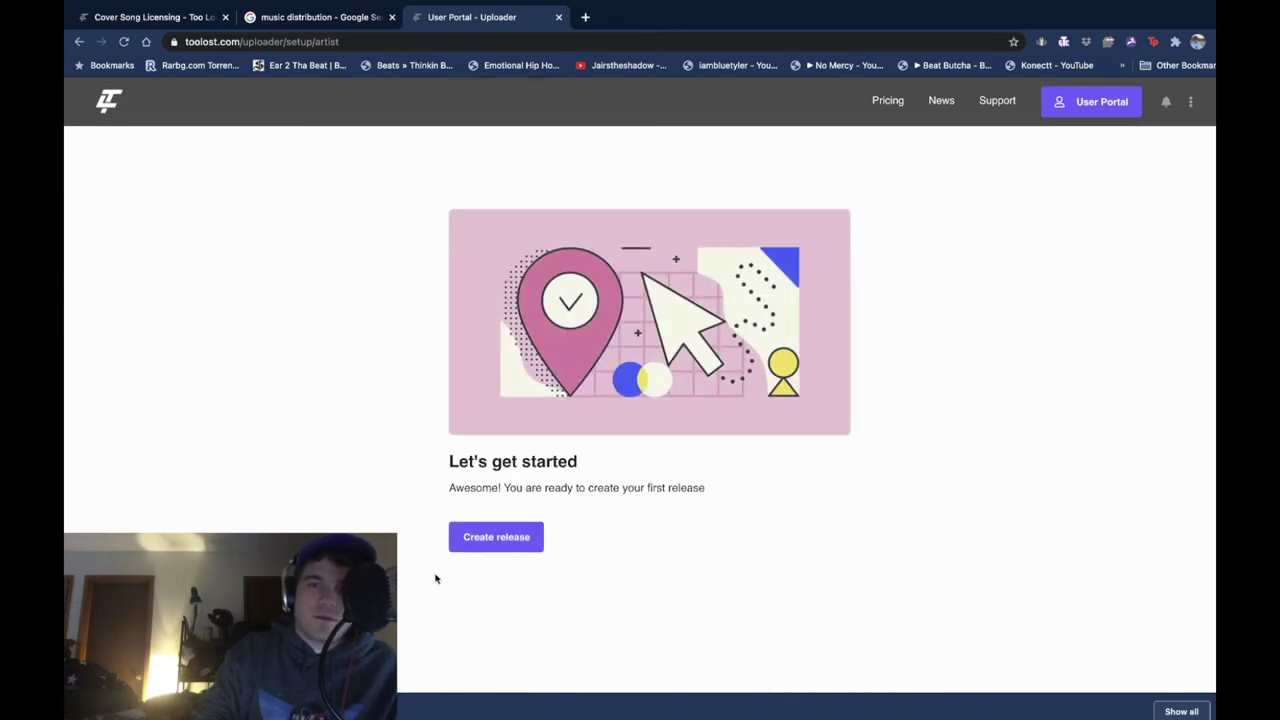
left_click(506, 539)
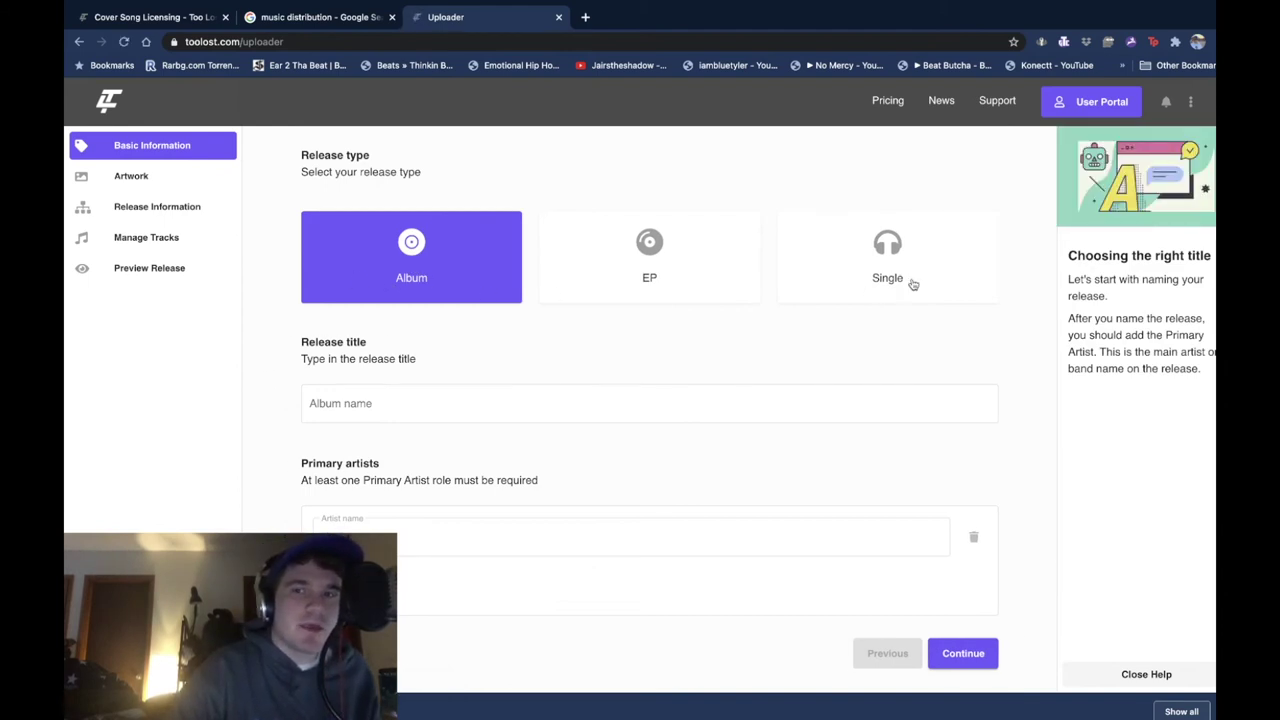
Look over the release's Basic Information fields and the Artwork section's upload guidelines.
scroll(520, 258, "down", 1)
scroll(517, 277, "up", 1)
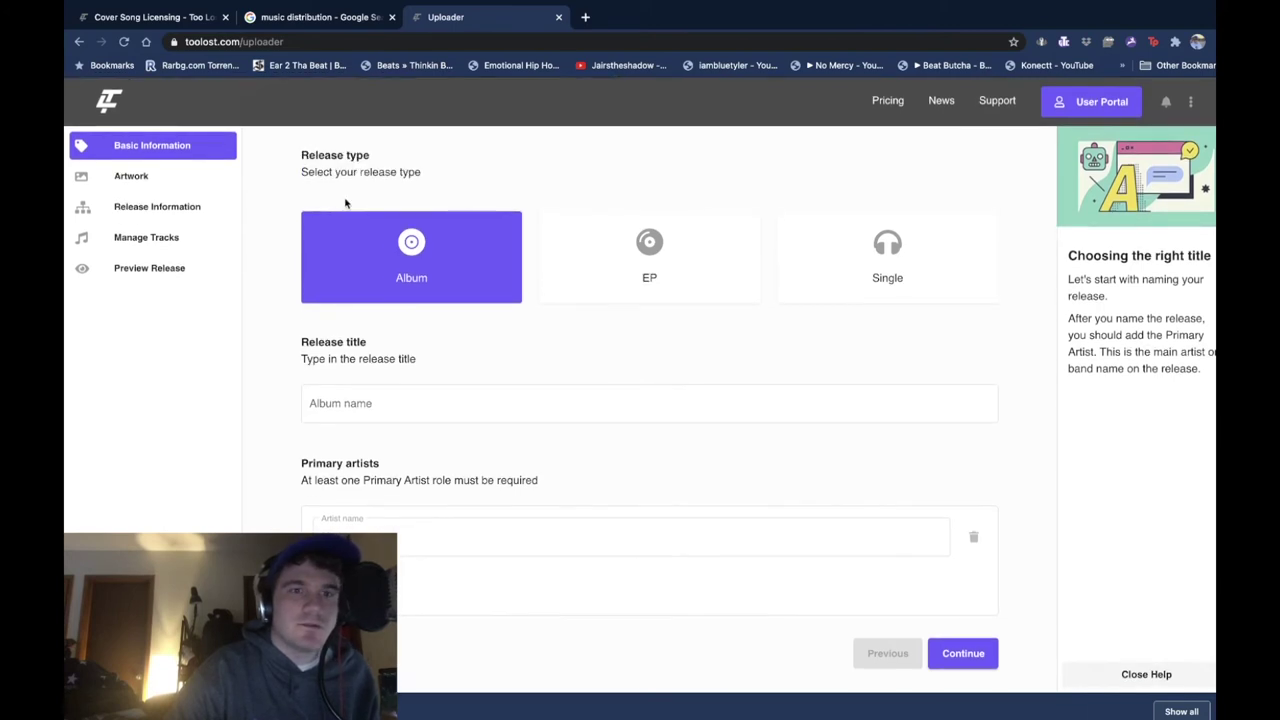
left_click(134, 177)
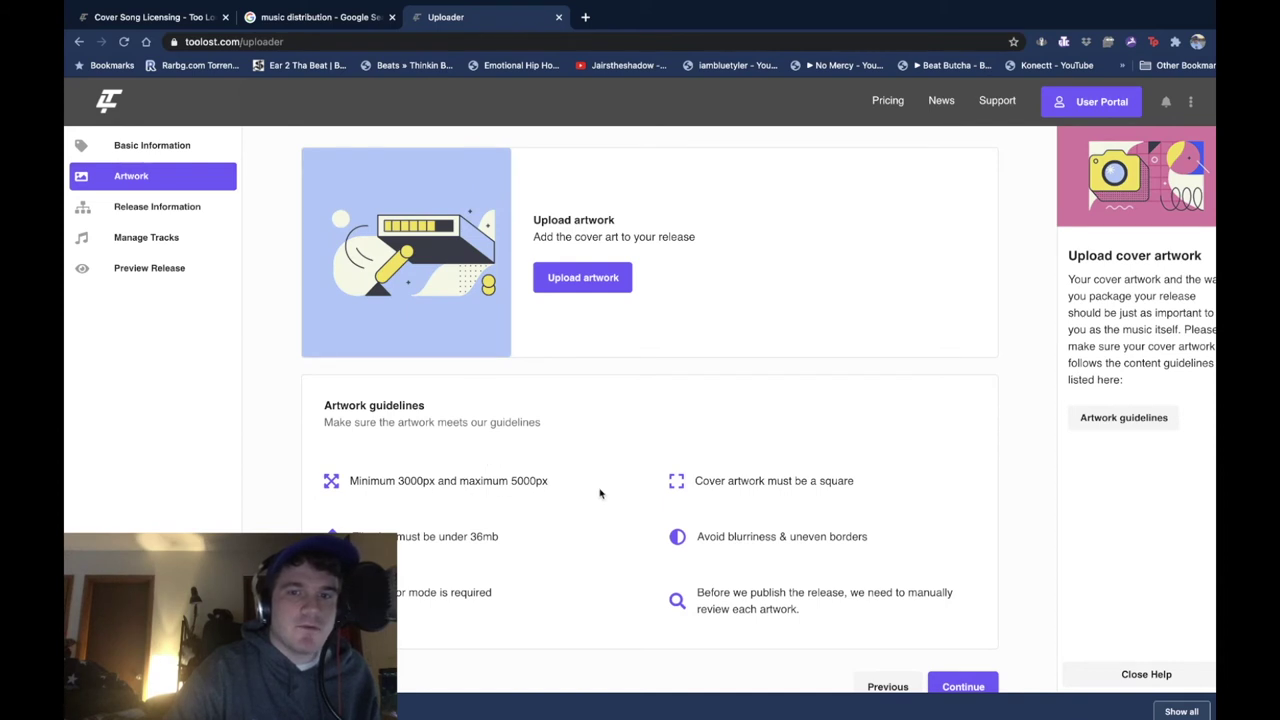
scroll(553, 472, "down", 1)
scroll(553, 472, "up", 1)
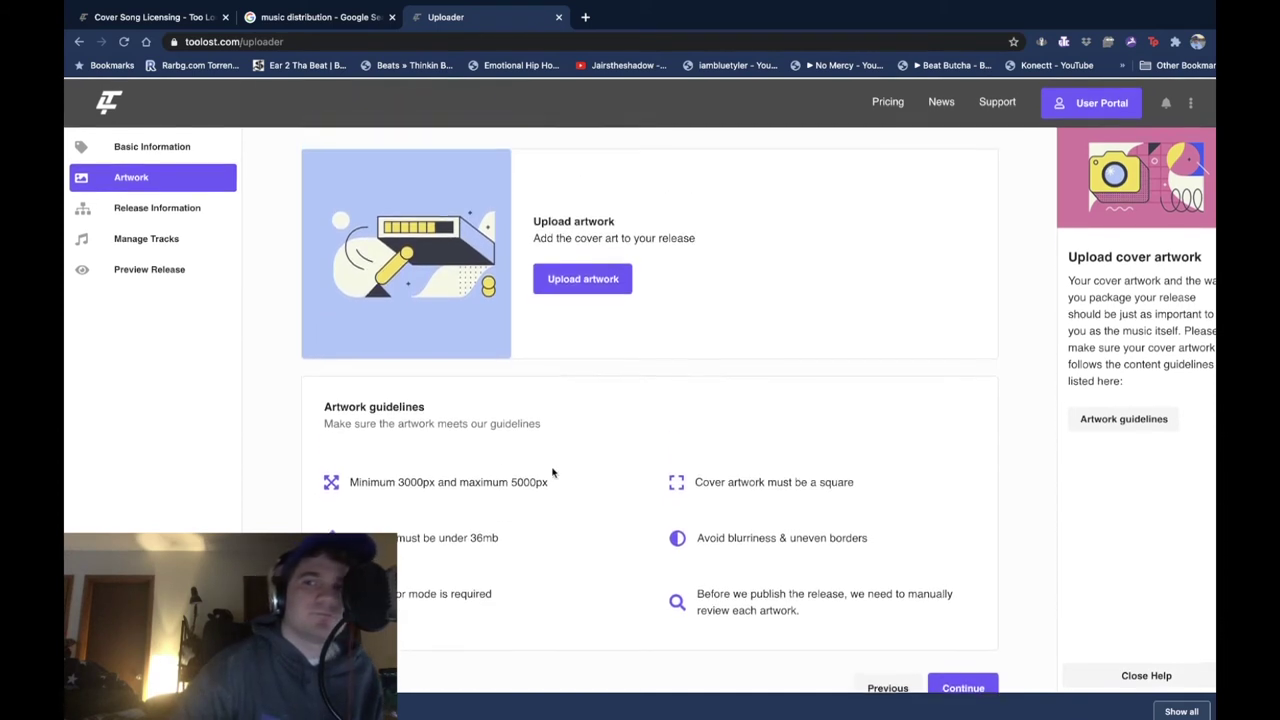
Open the Release Information section, try 2021-02-16 as the release date and cancel the date change.
left_click(160, 208)
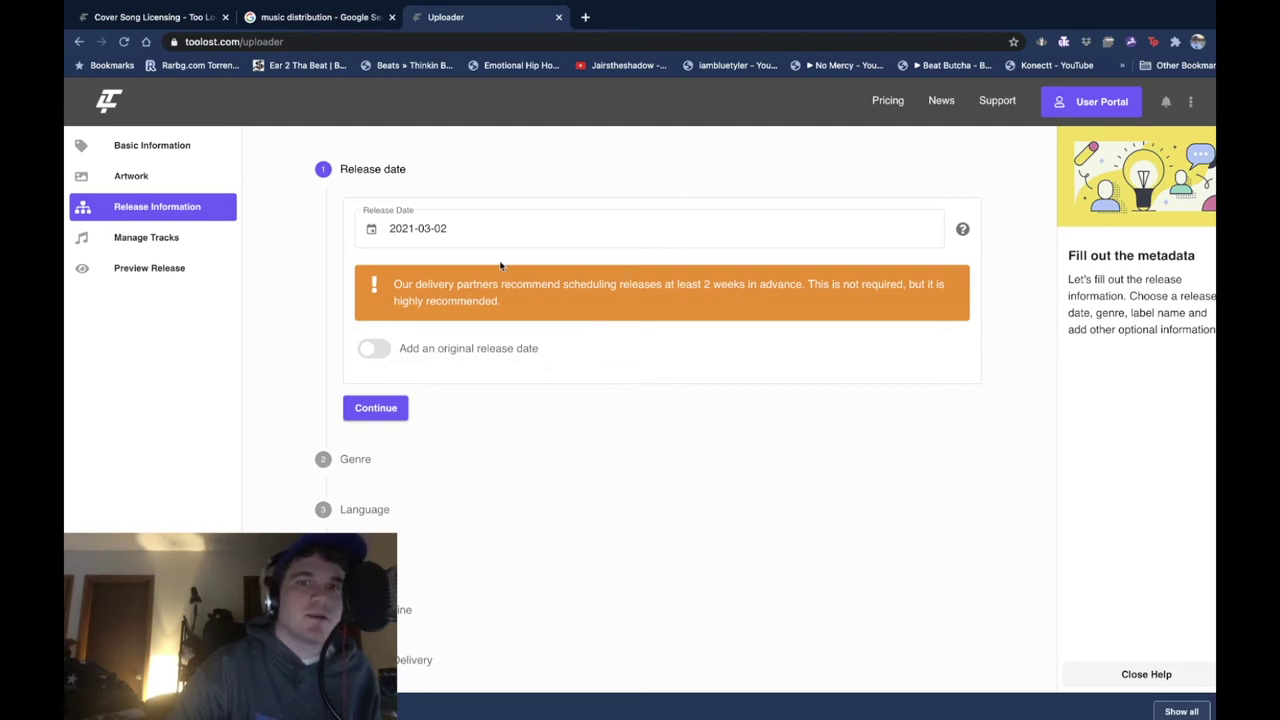
left_click(460, 230)
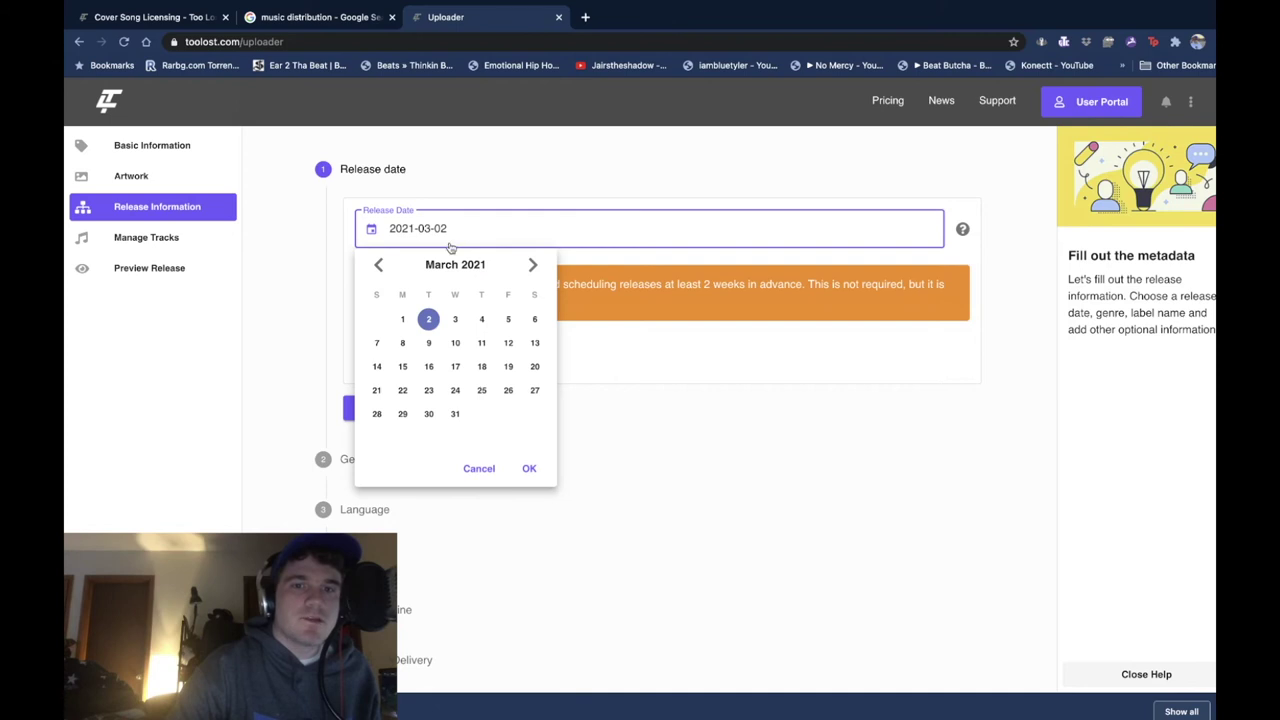
left_click(426, 319)
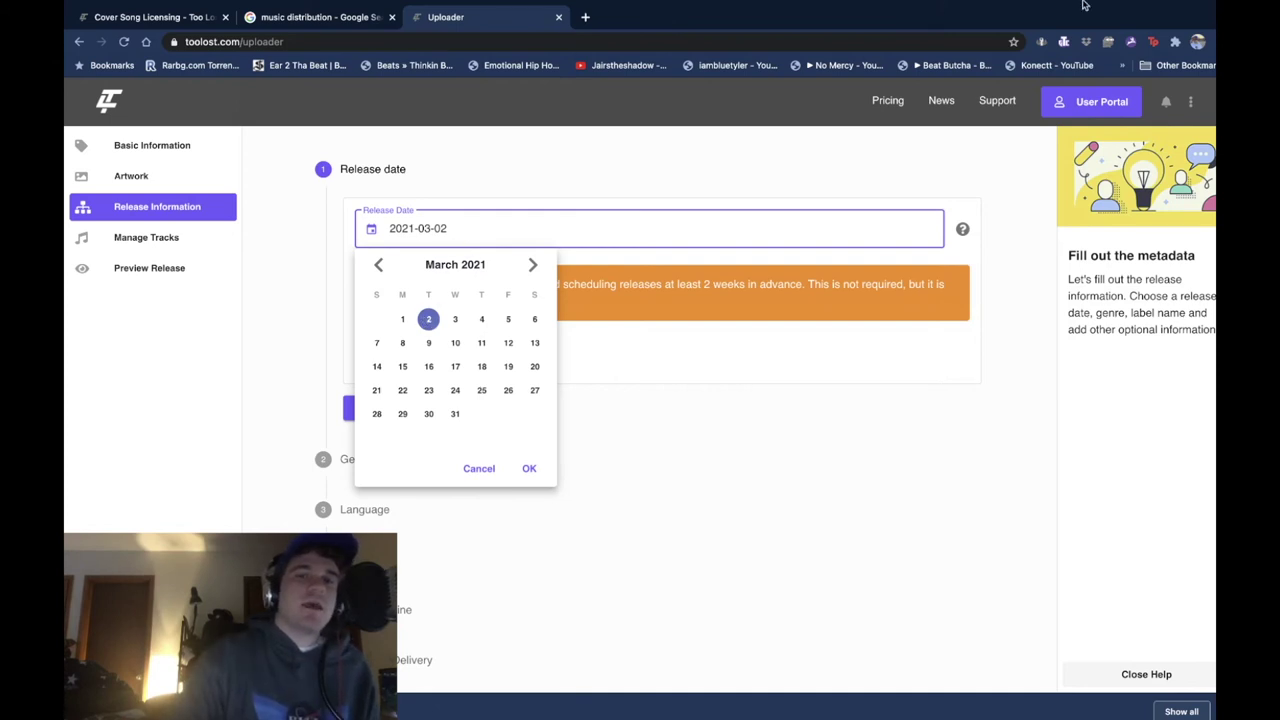
mouse_move(1070, 5)
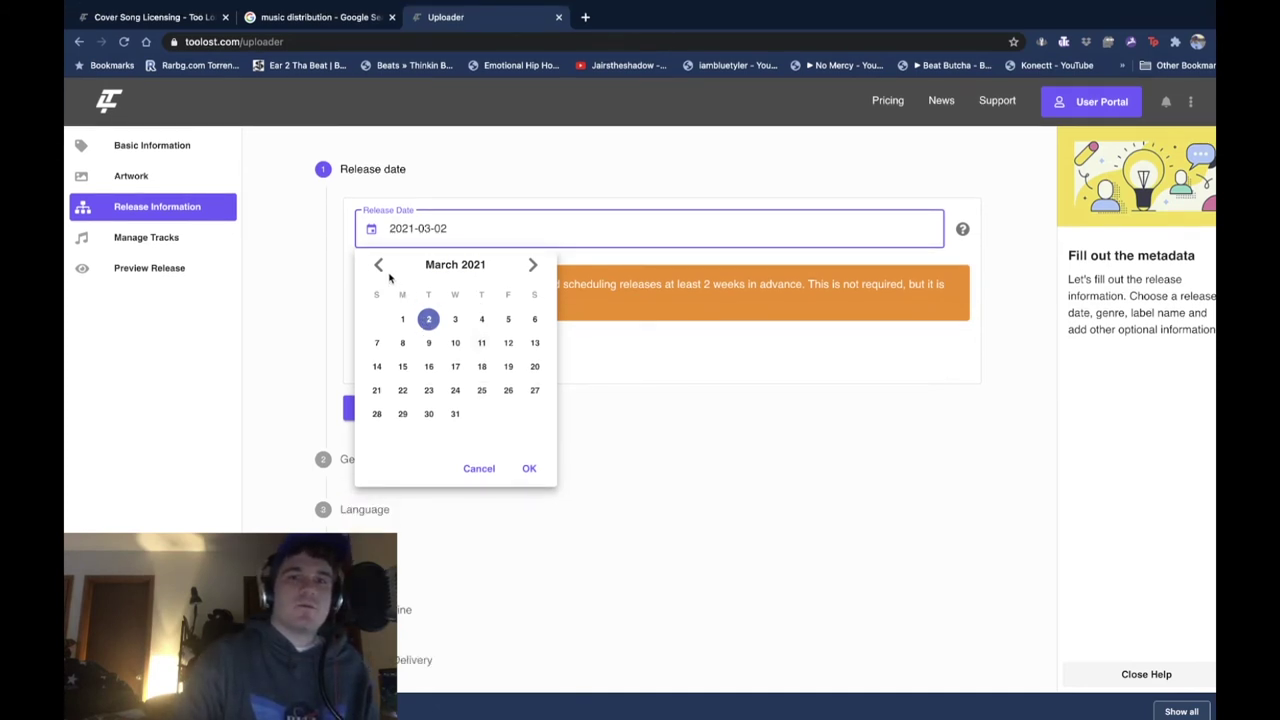
left_click(377, 265)
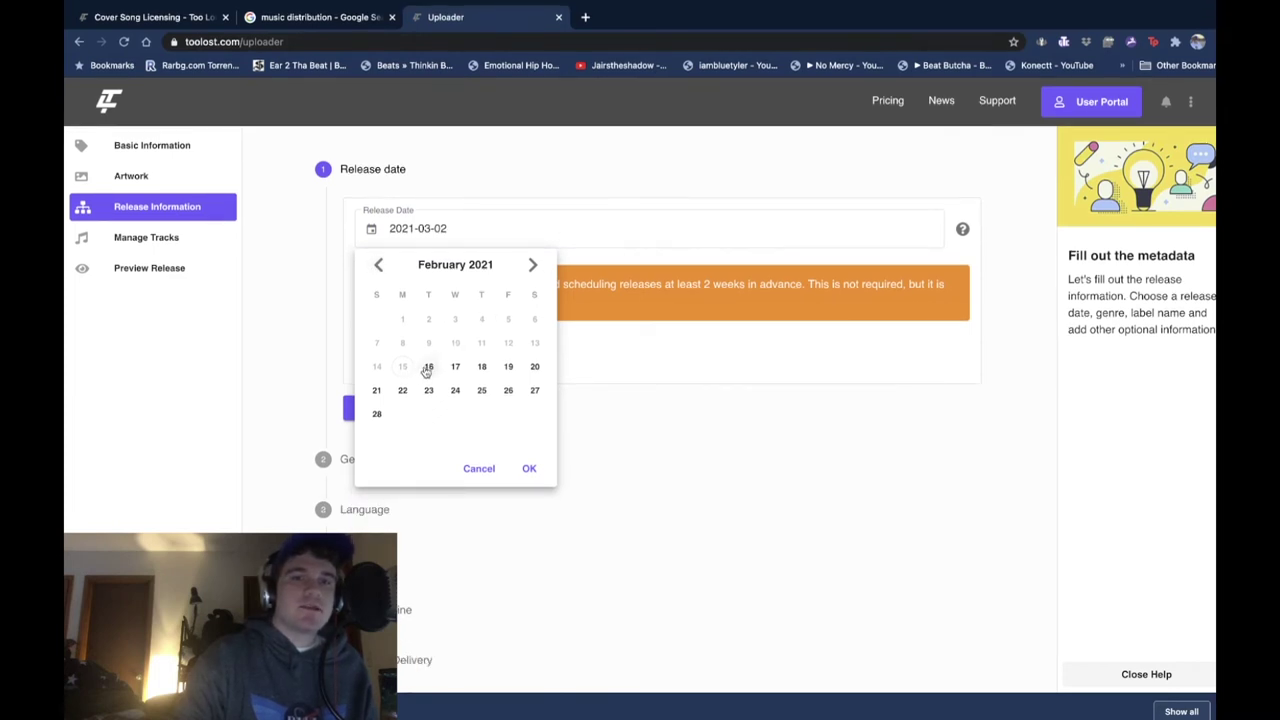
left_click(428, 367)
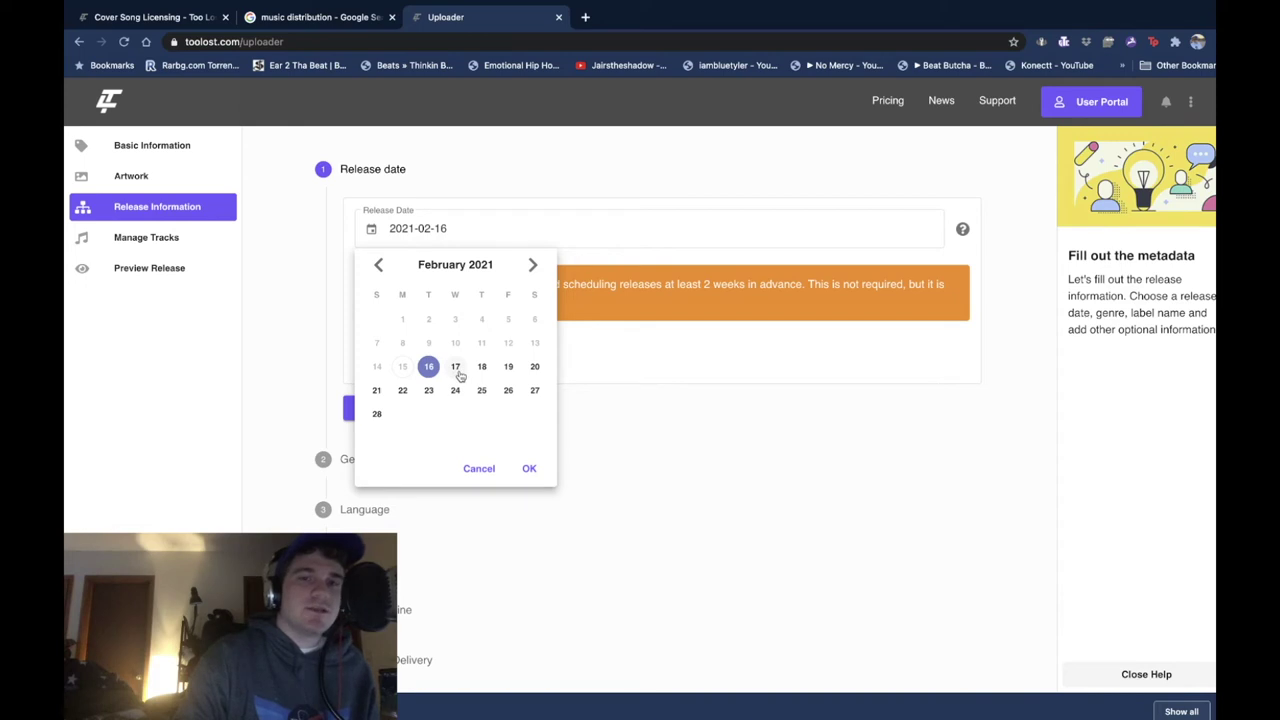
left_click(479, 469)
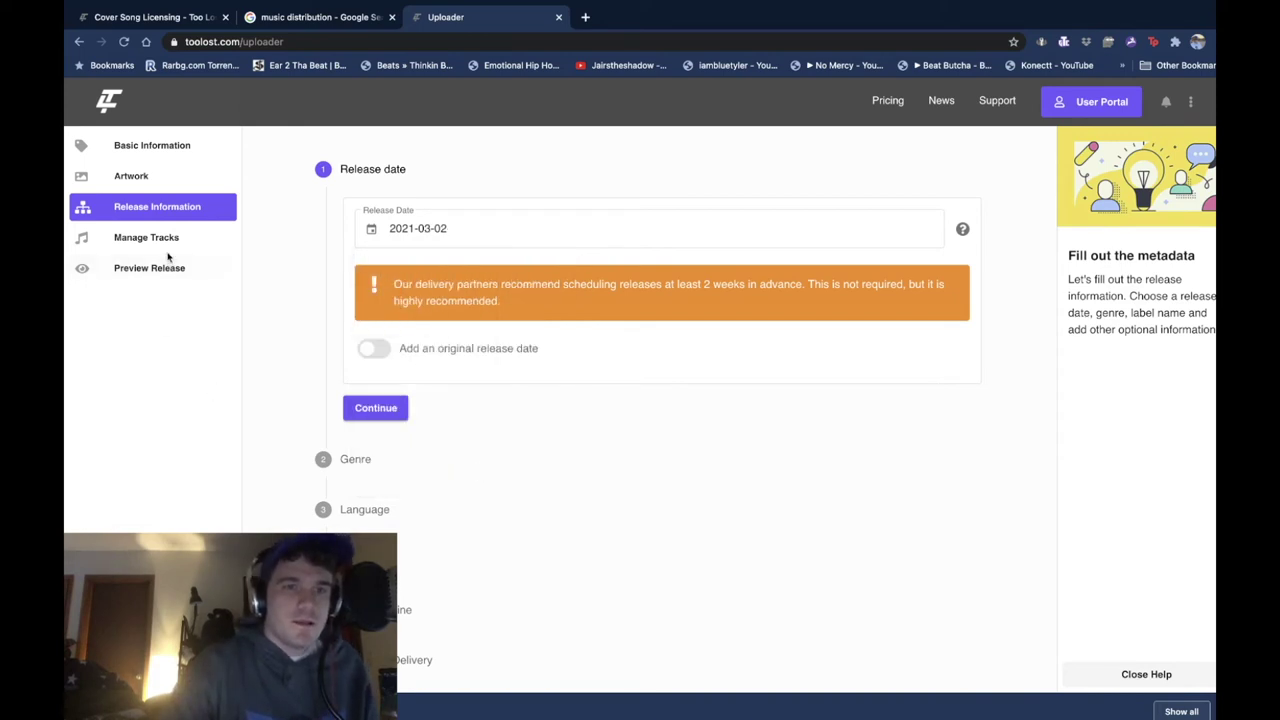
Review the Copyright Line part of the Release Information, including its C-Line and P-Line fields.
scroll(536, 535, "down", 3)
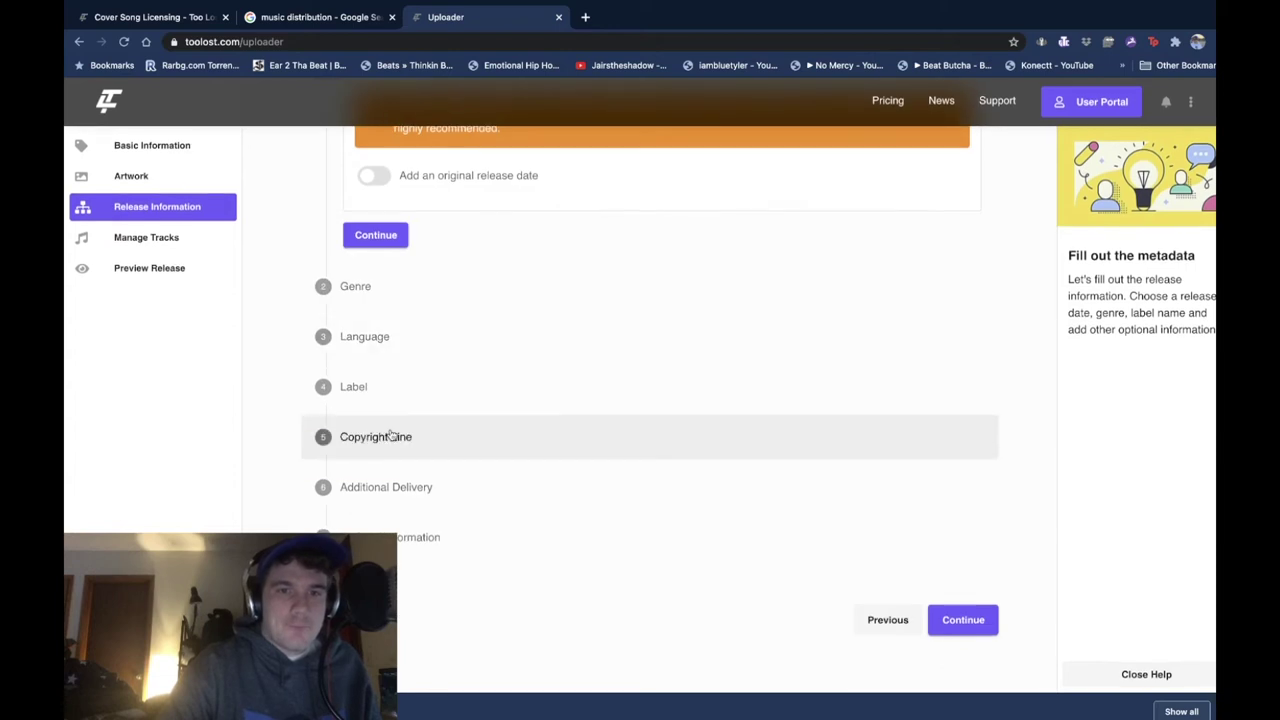
left_click(386, 436)
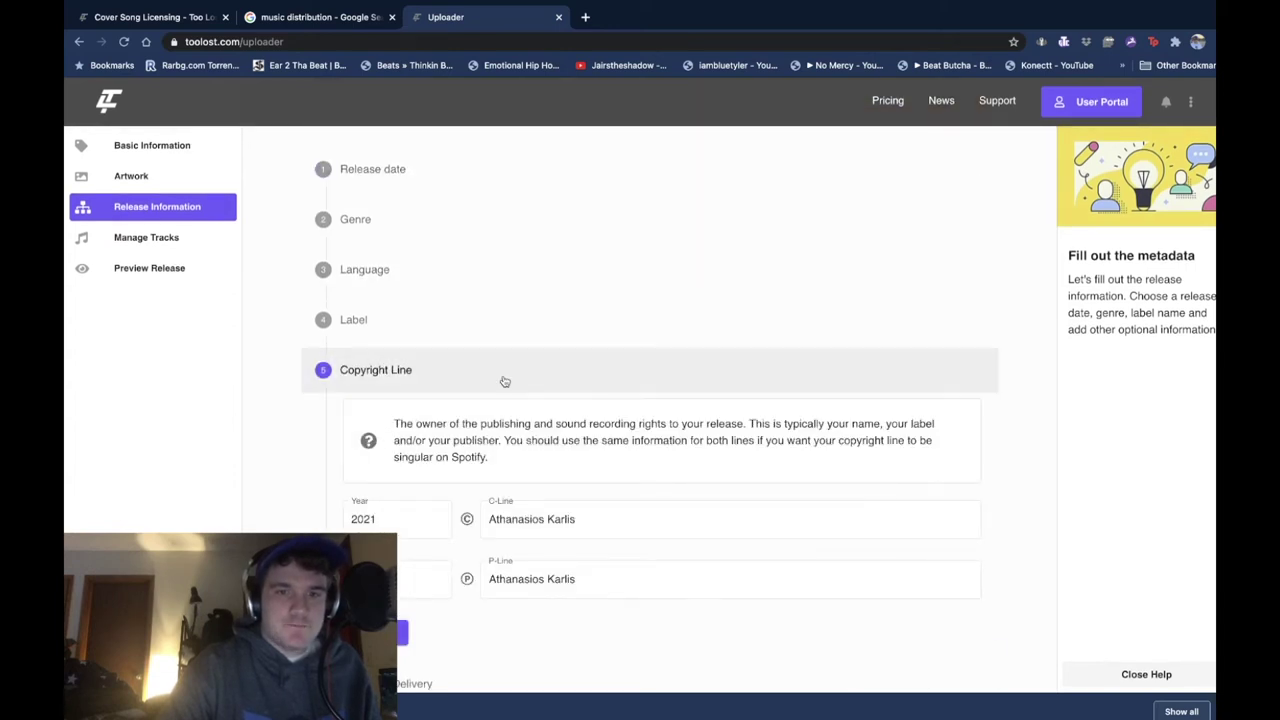
scroll(470, 460, "down", 1)
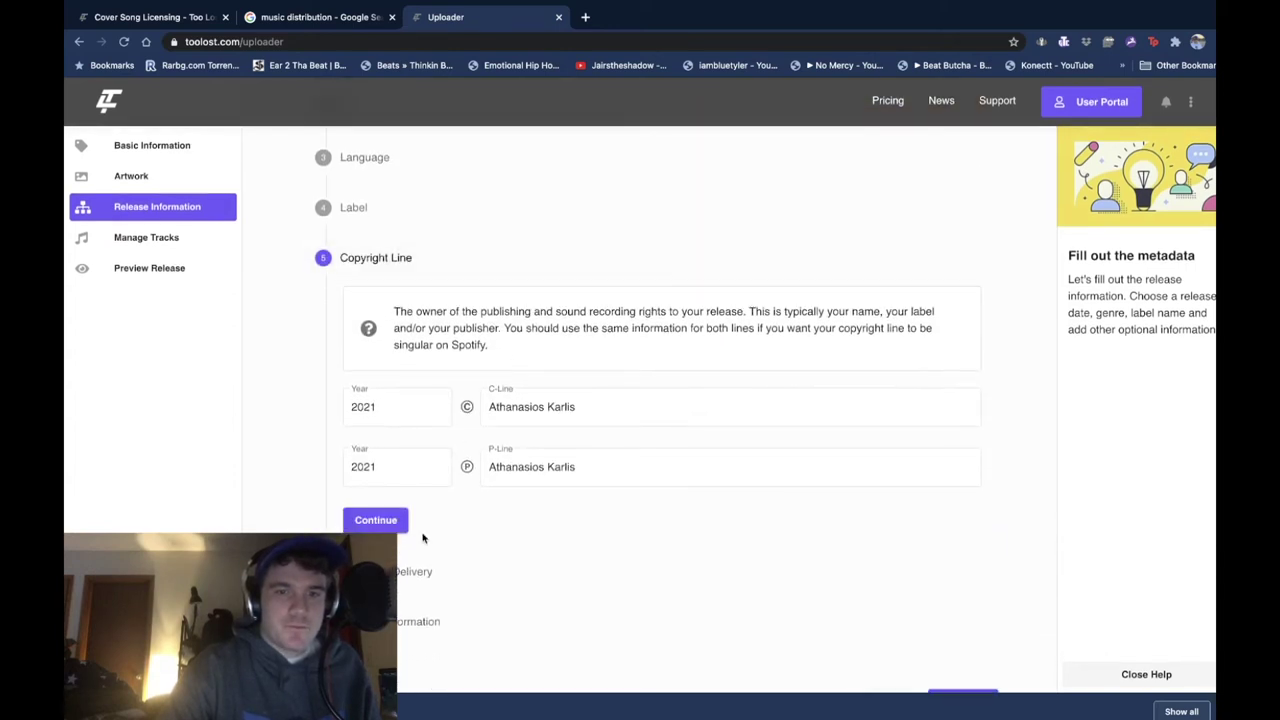
Continue to Additional Delivery, switch YouTube Content ID delivery on and off again, and read the delivery options' help notes.
left_click(375, 520)
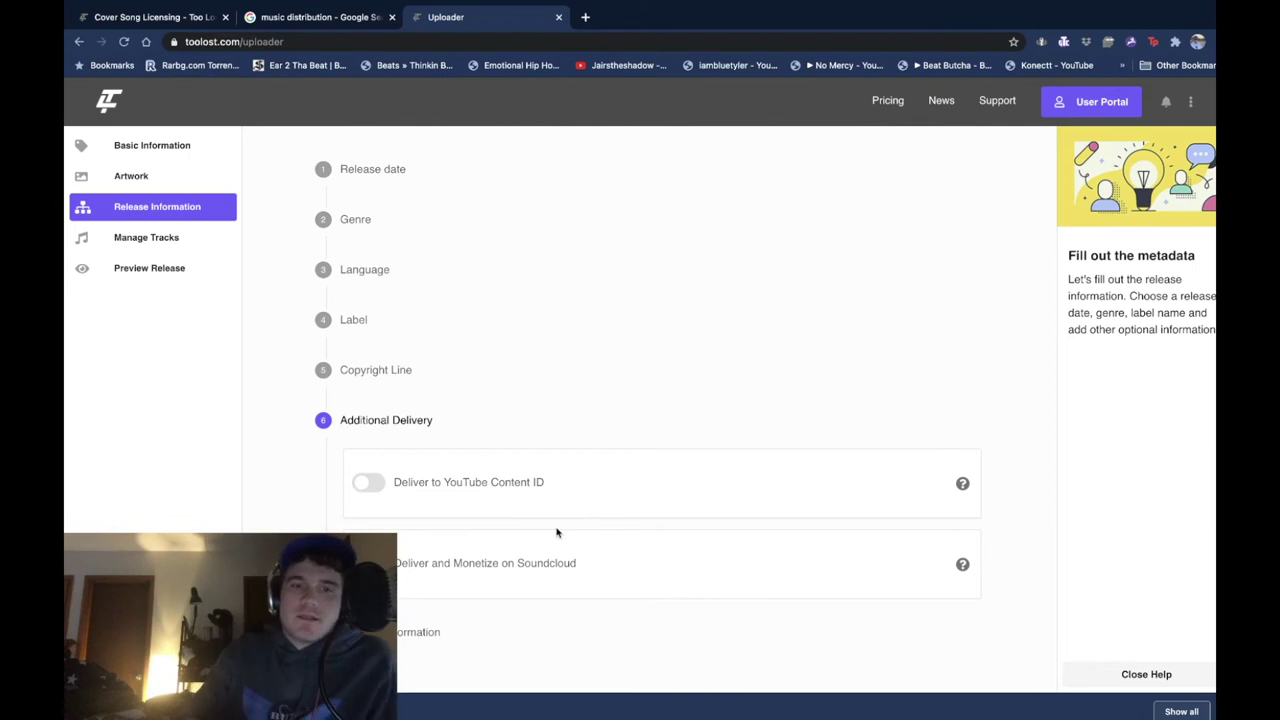
left_click(375, 482)
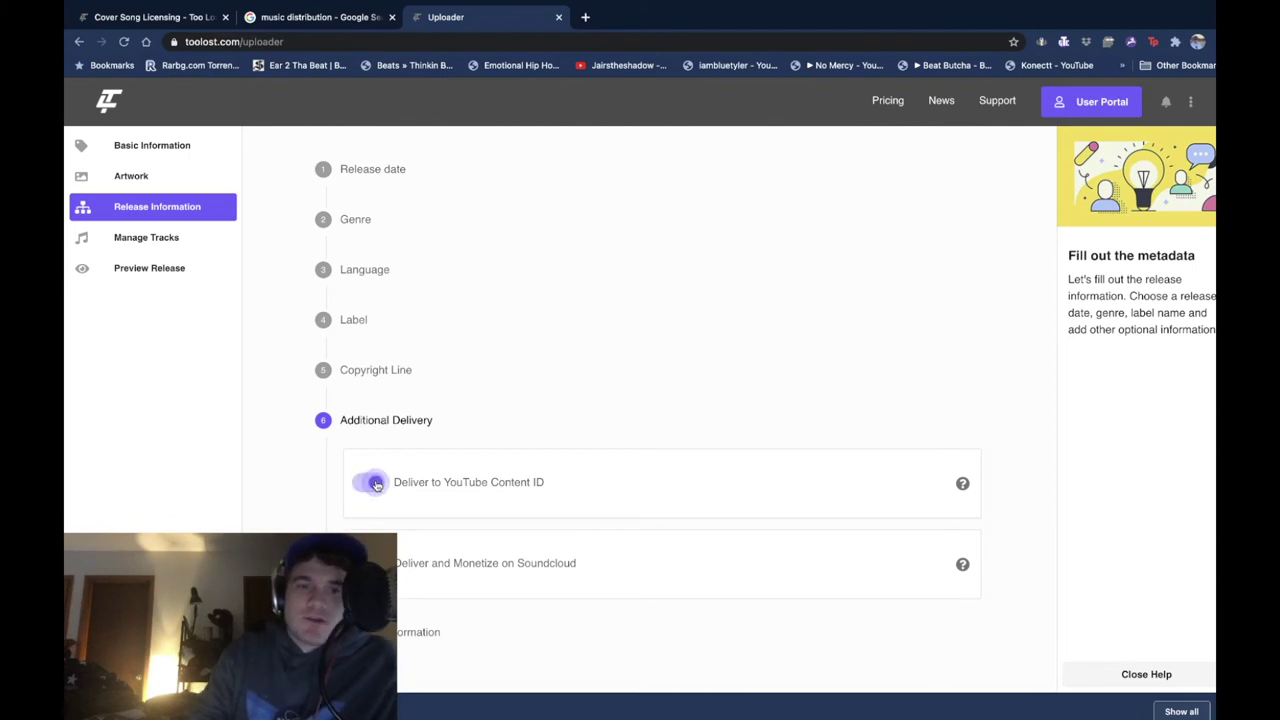
left_click(376, 484)
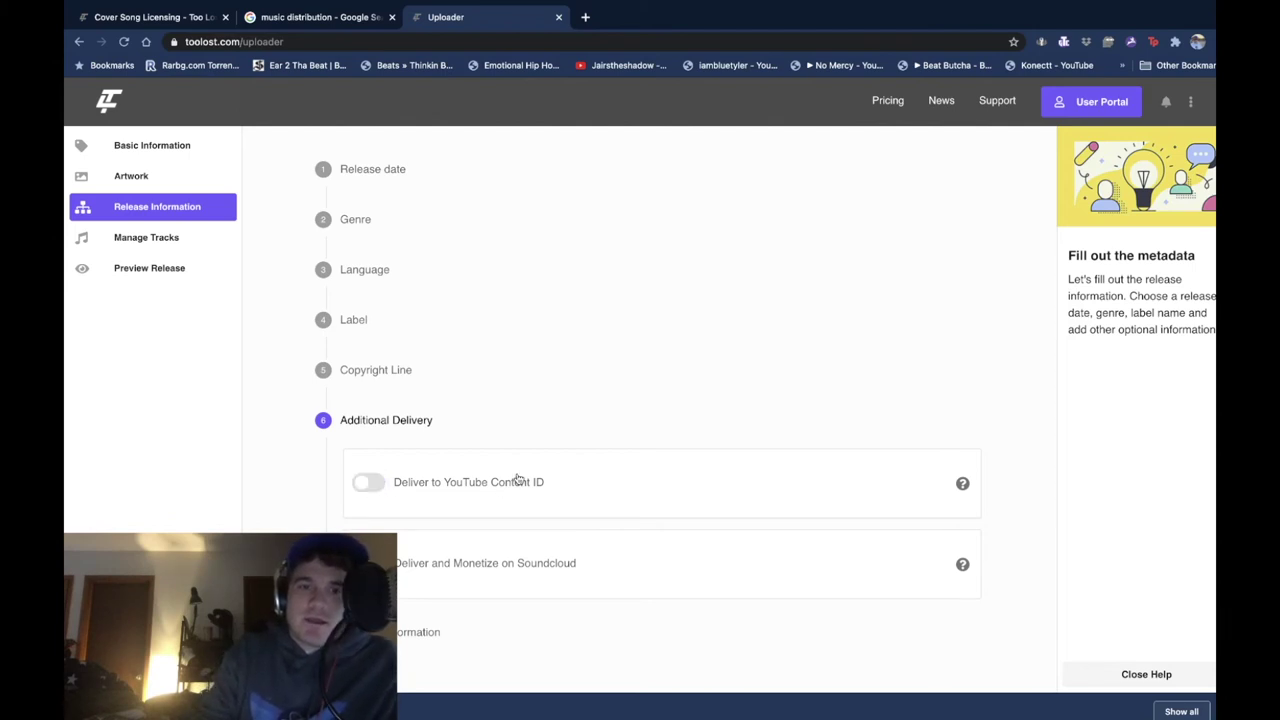
mouse_move(964, 487)
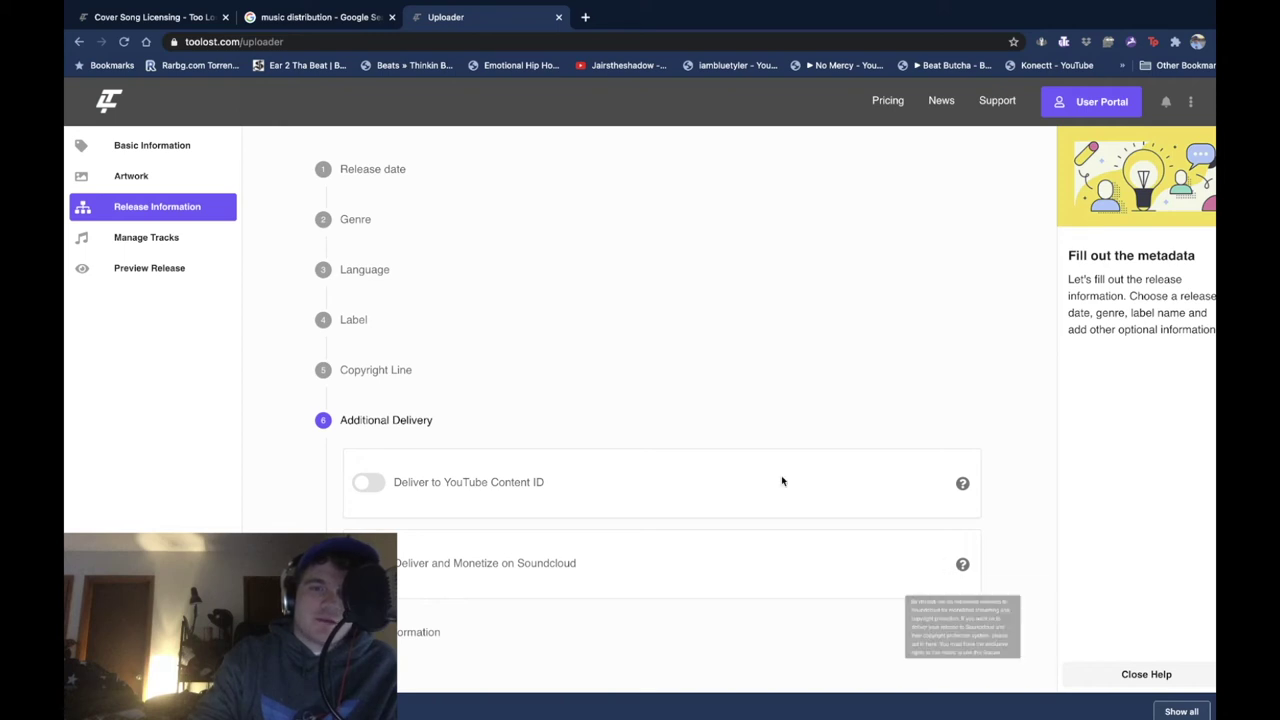
Look over the Optional Information settings for version, licensing type, UPC code and territories.
scroll(780, 480, "down", 2)
left_click(424, 539)
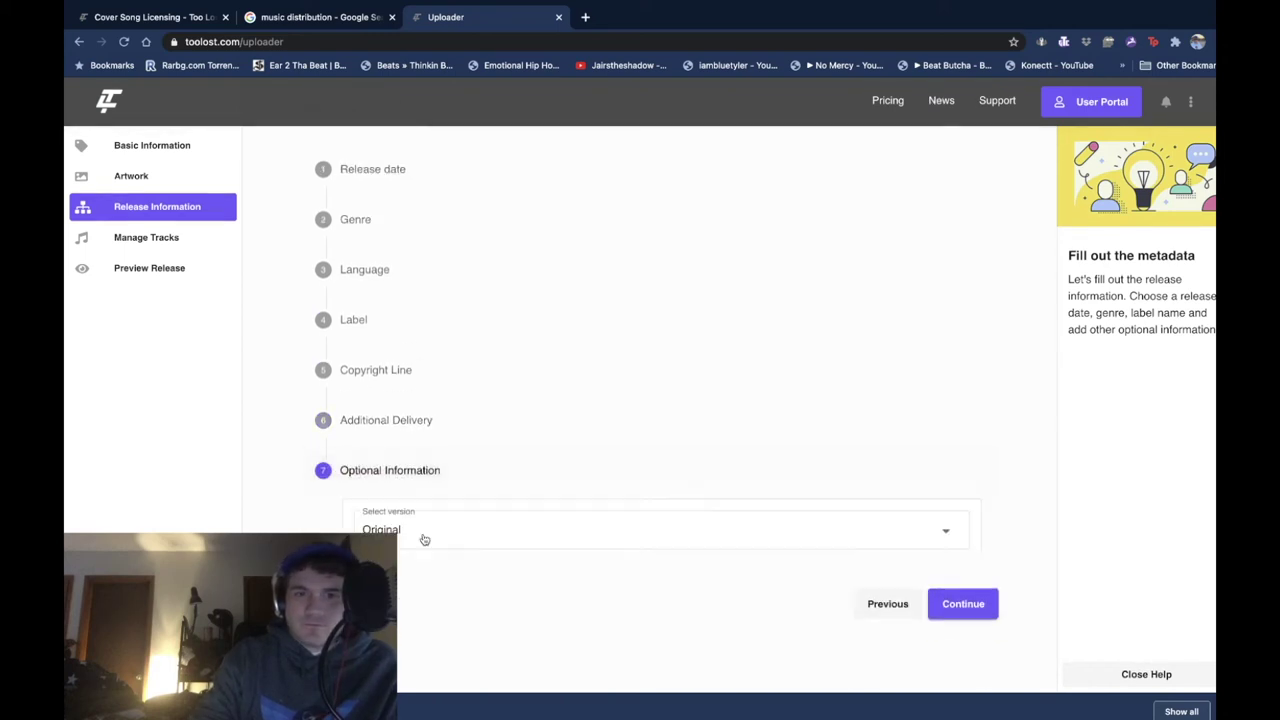
scroll(510, 505, "down", 3)
scroll(519, 502, "down", 2)
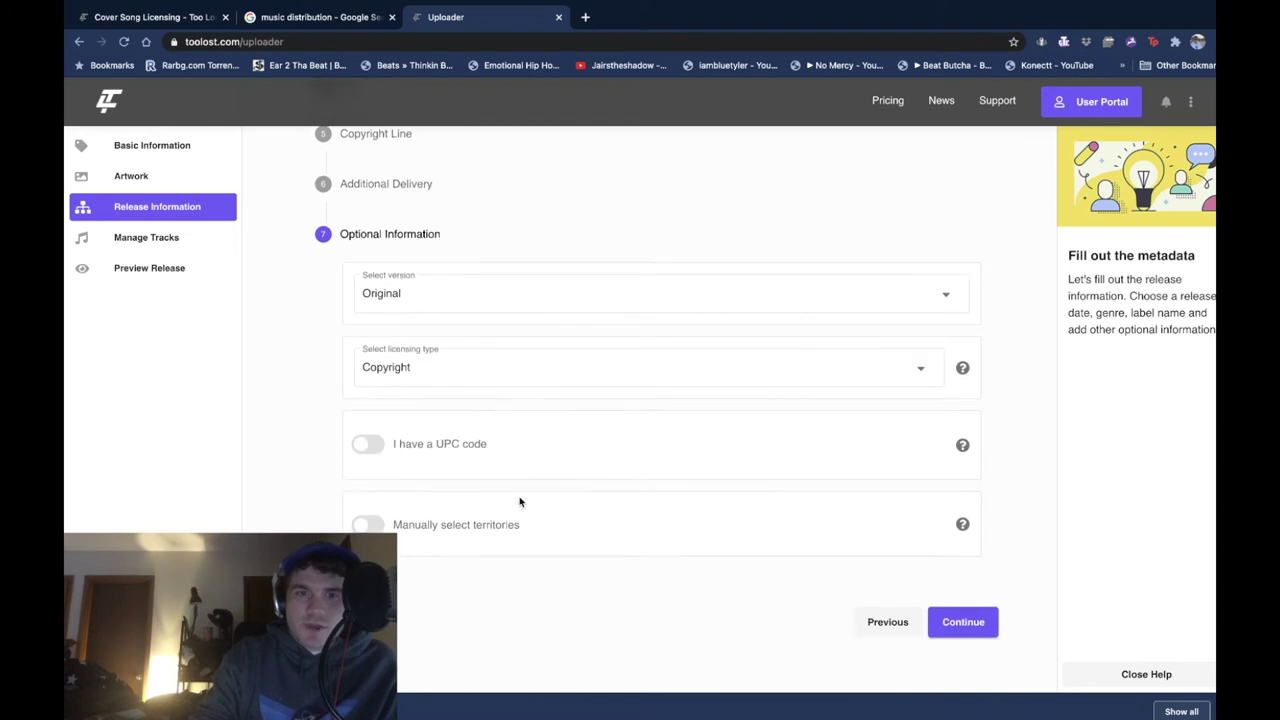
scroll(520, 500, "up", 5)
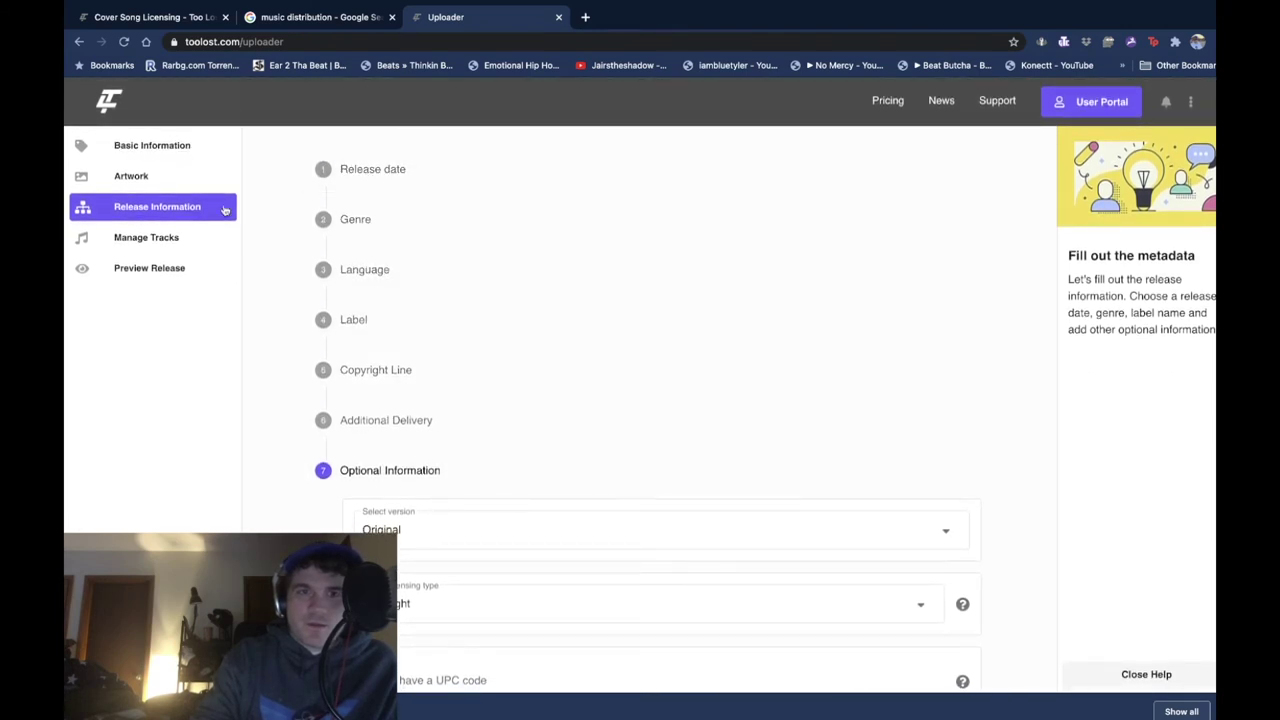
View the Manage Tracks section and review the required fields listed in Preview Release.
left_click(163, 231)
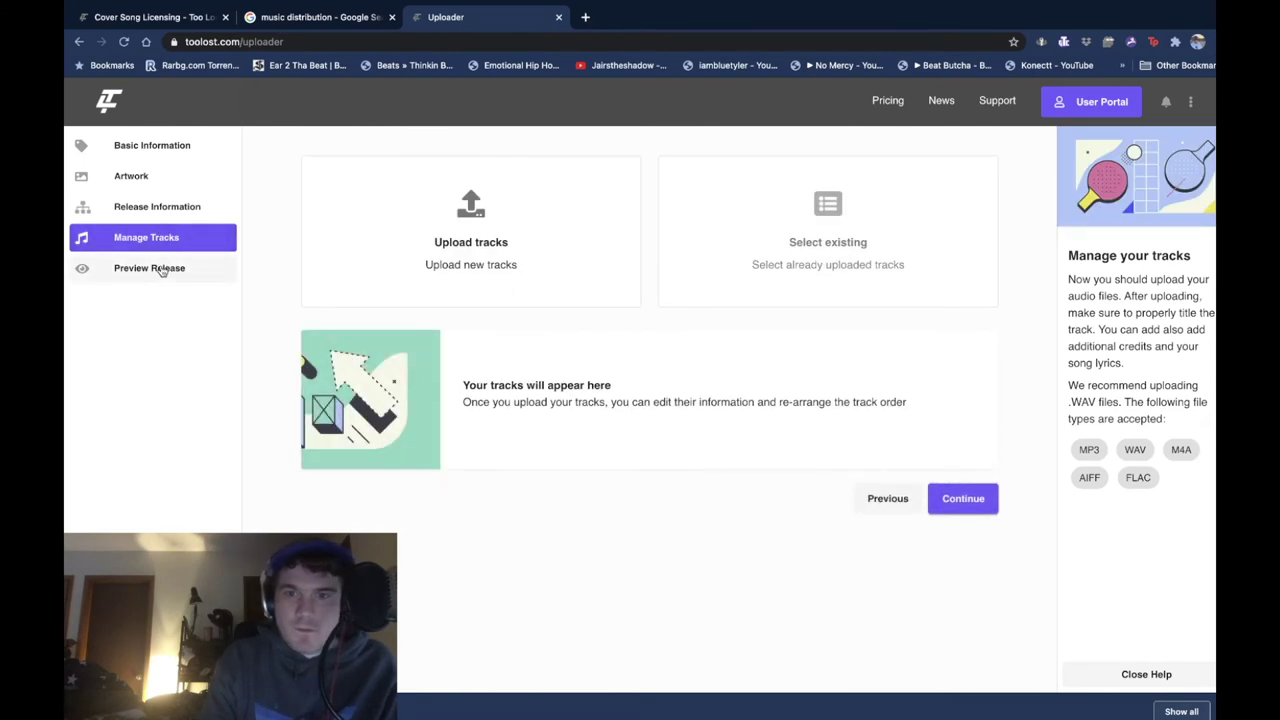
left_click(161, 270)
scroll(453, 448, "down", 3)
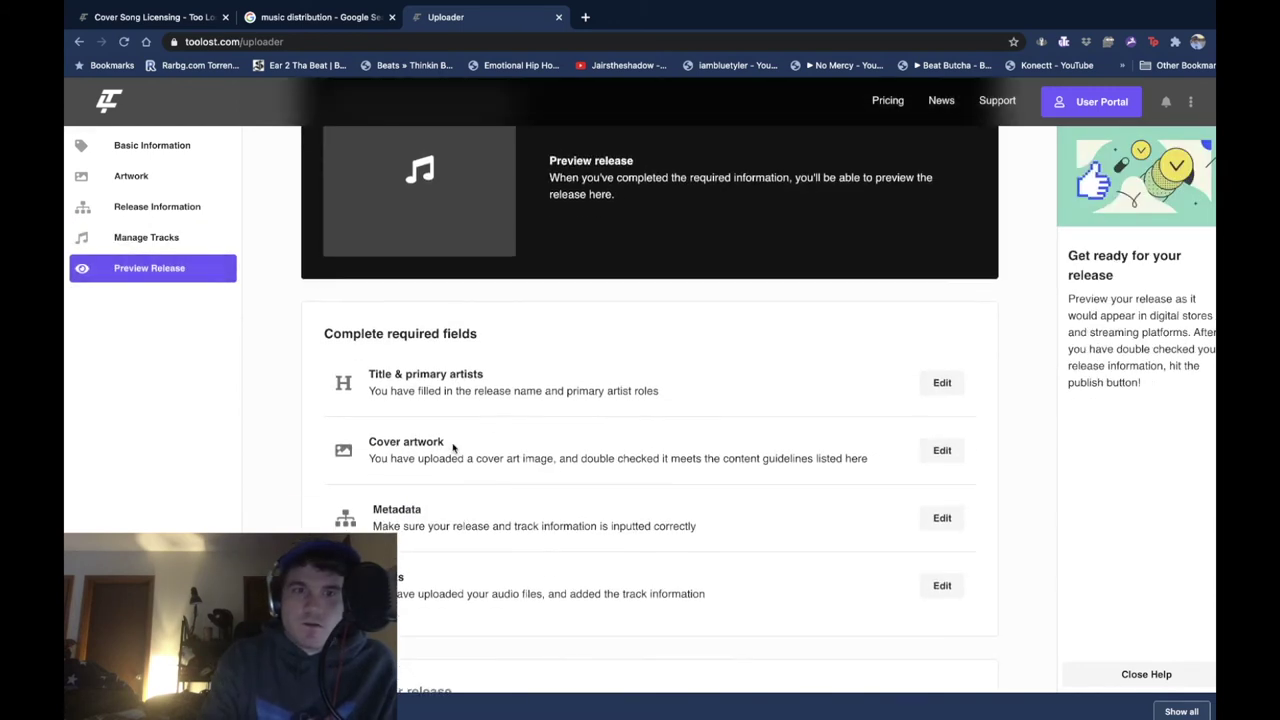
scroll(451, 449, "up", 3)
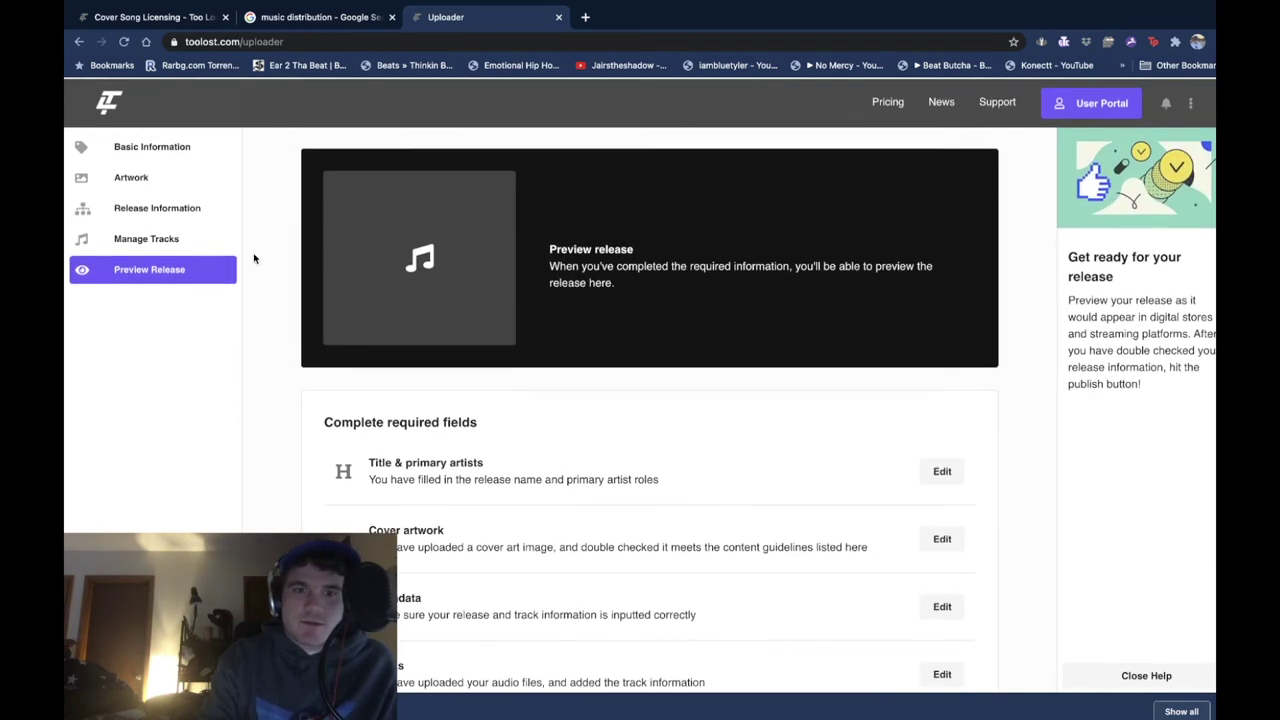
Return to Basic Information and compare the EP and Single release types, finishing with Album selected.
left_click(162, 150)
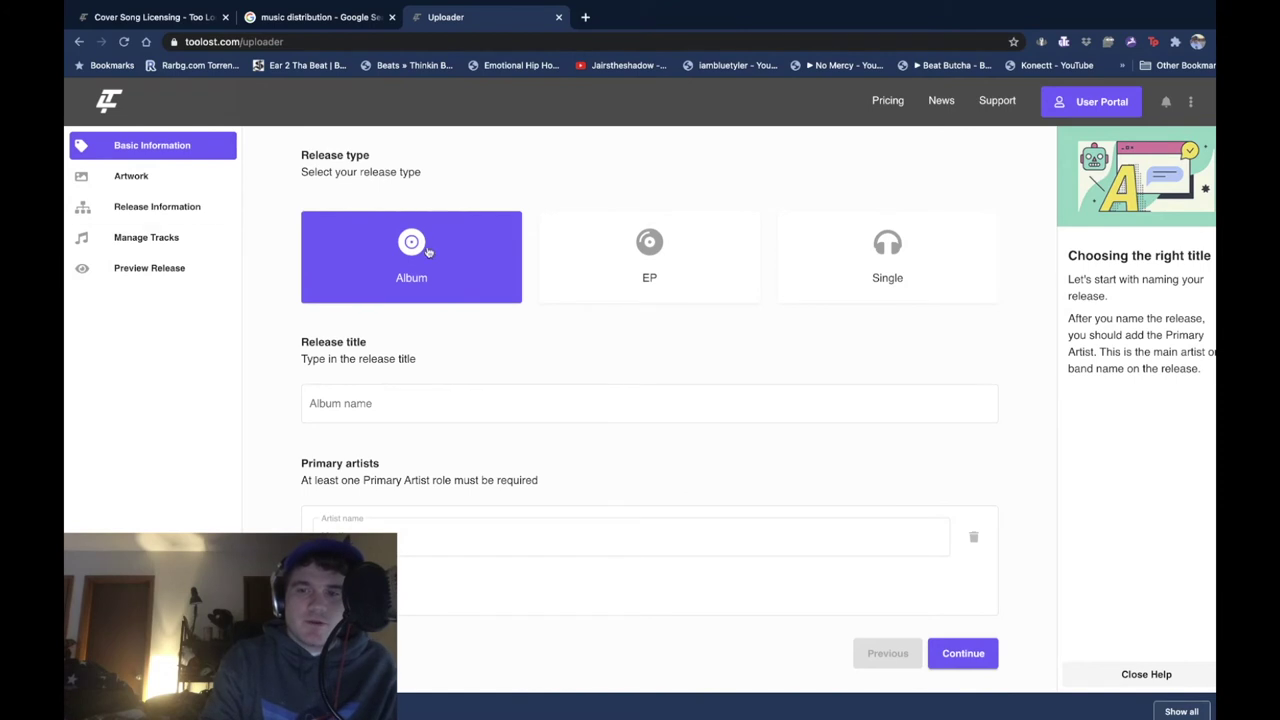
scroll(446, 437, "down", 1)
scroll(446, 437, "up", 2)
left_click(718, 222)
left_click(848, 258)
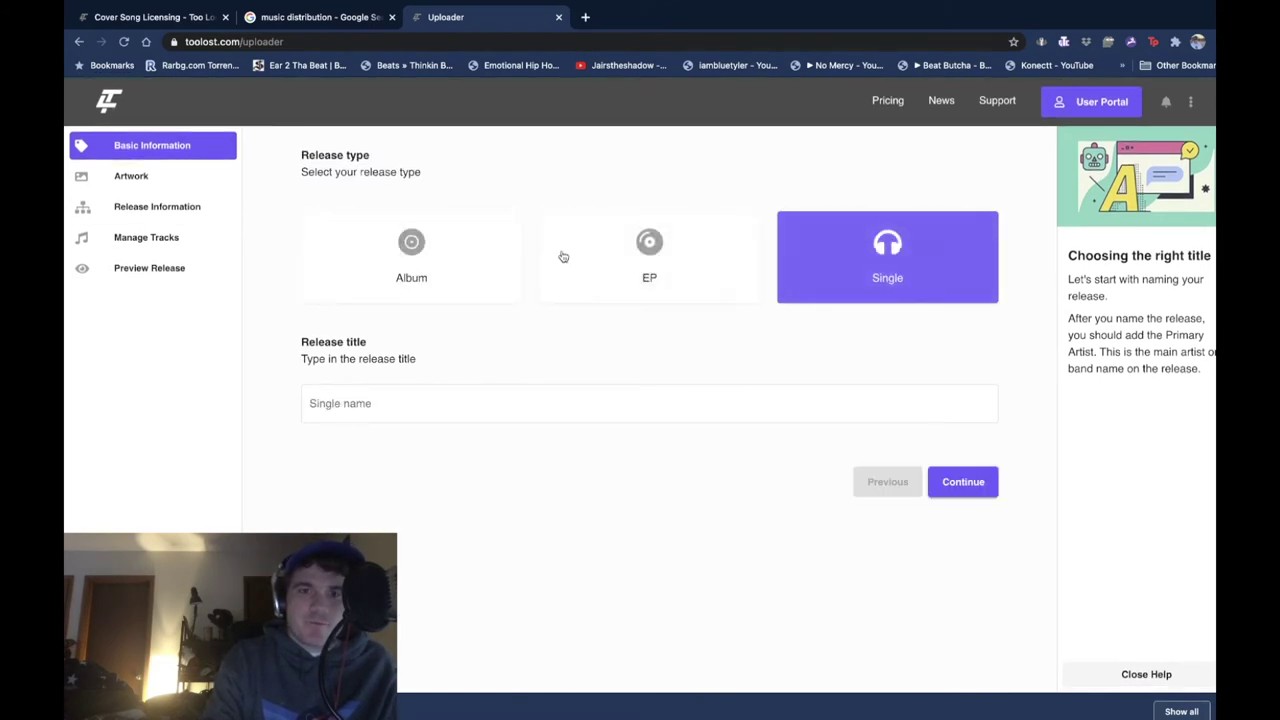
left_click(439, 256)
Revisit Release Information and Manage Tracks, and return to the User Portal dashboard to look over its tools.
left_click(162, 207)
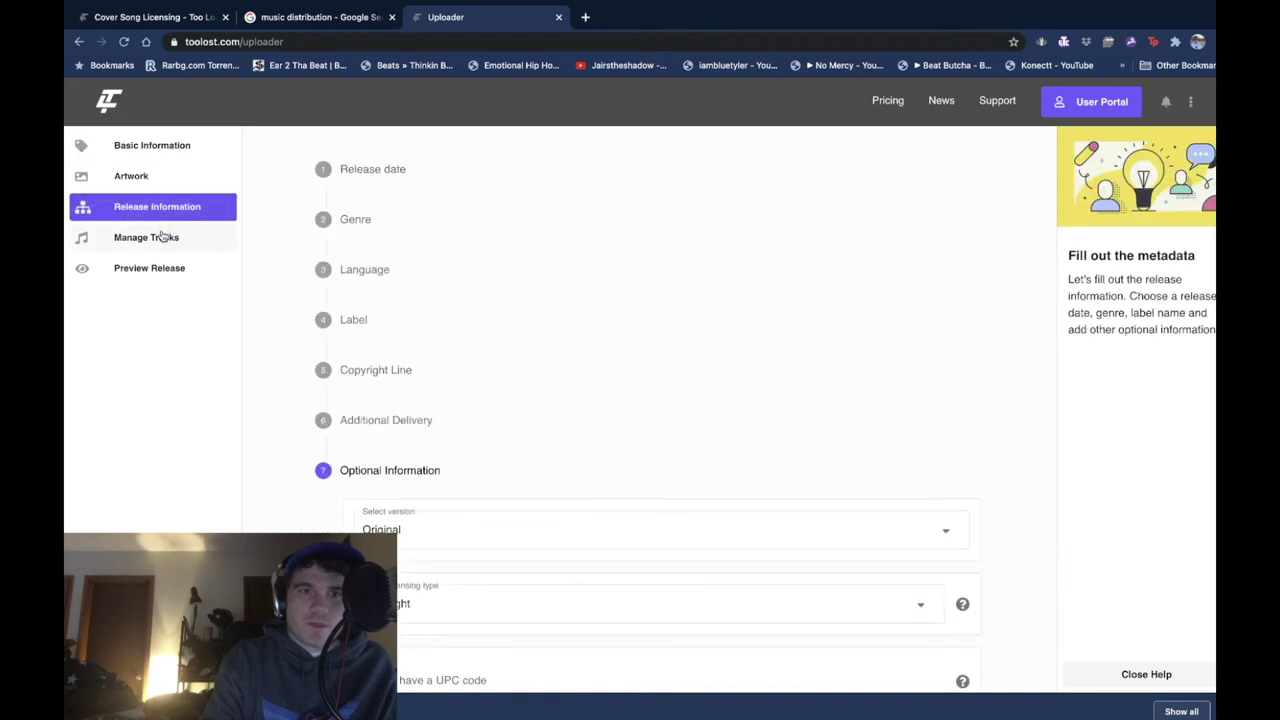
left_click(162, 237)
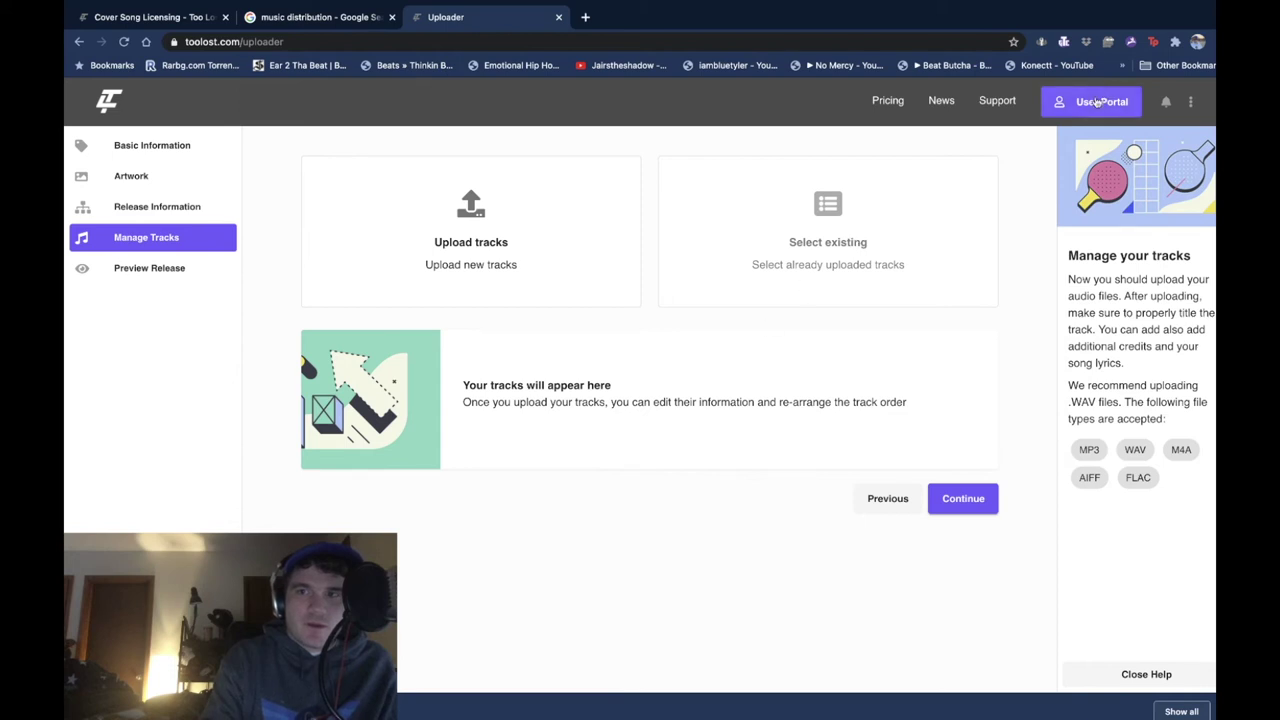
left_click(1097, 102)
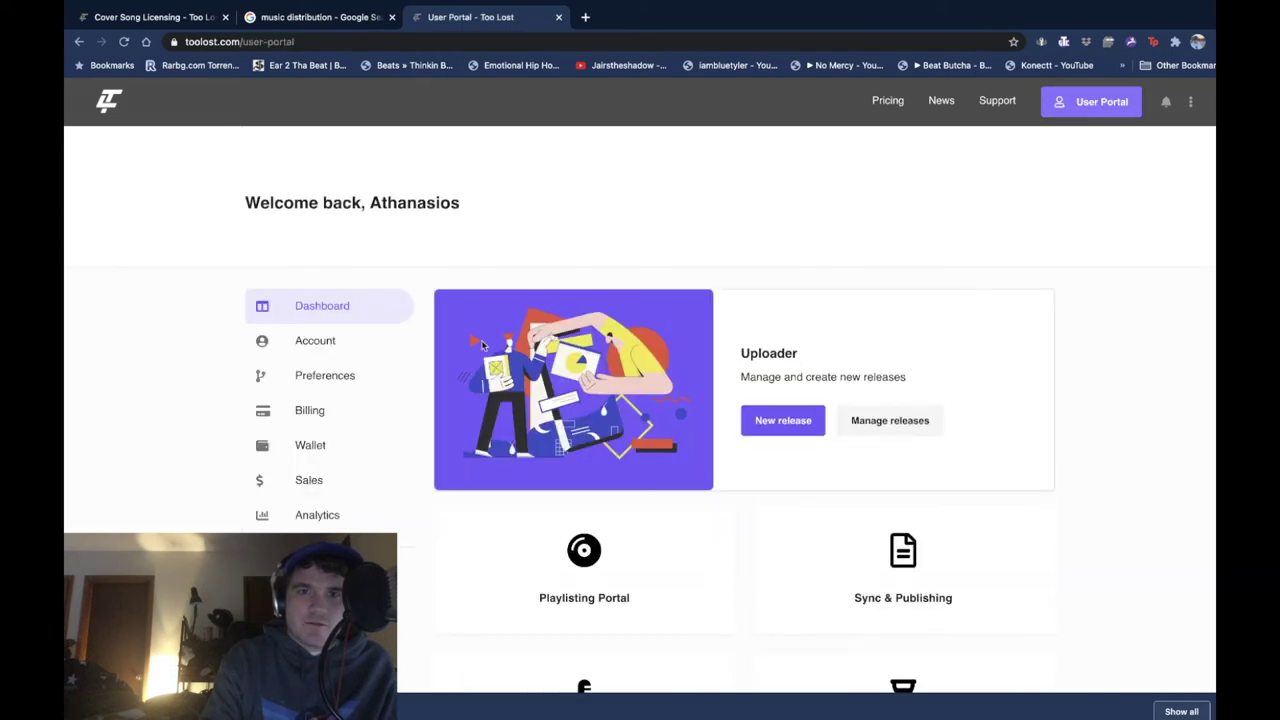
scroll(441, 443, "down", 4)
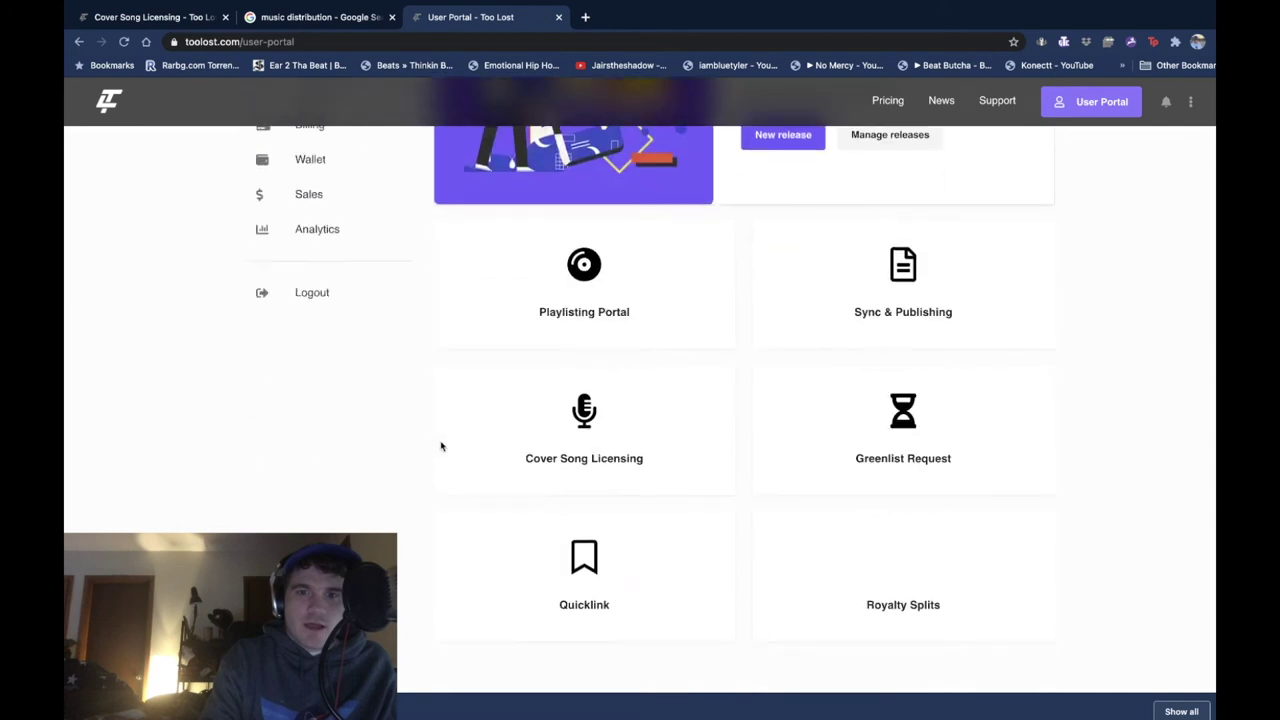
scroll(441, 446, "up", 4)
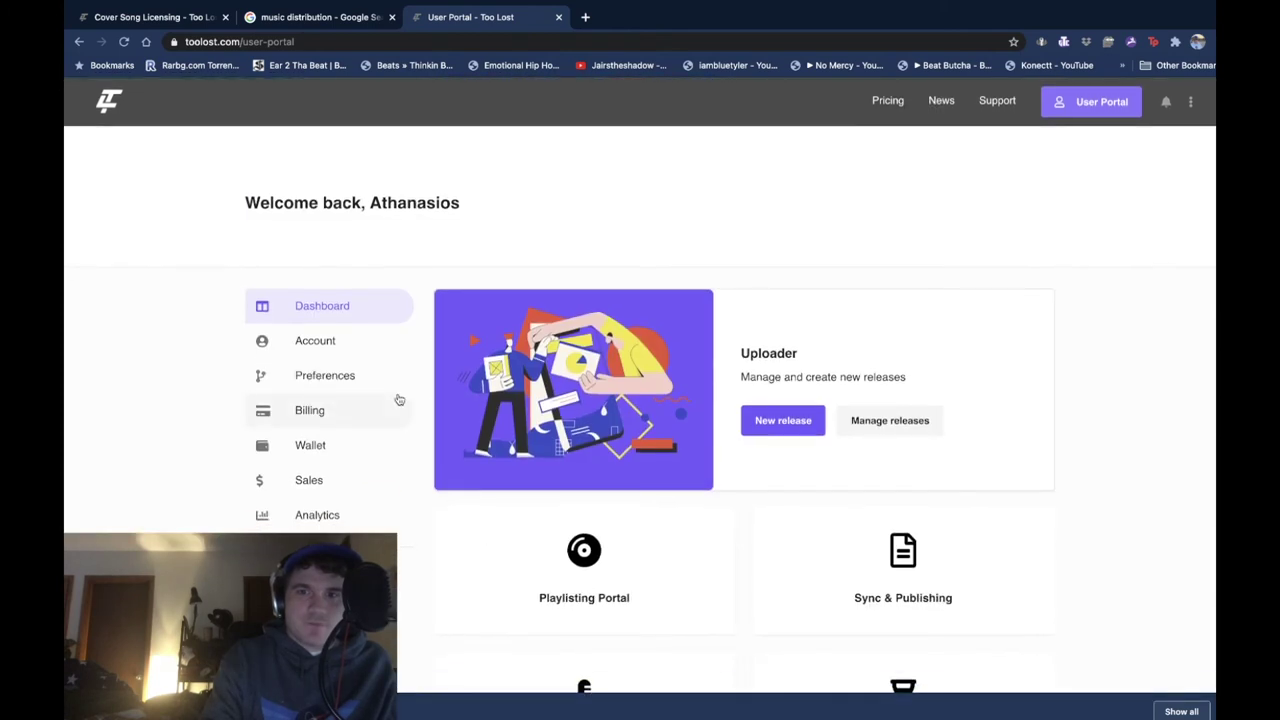
Open the Preferences page briefly and switch to the Account page to look over its profile options.
left_click(325, 376)
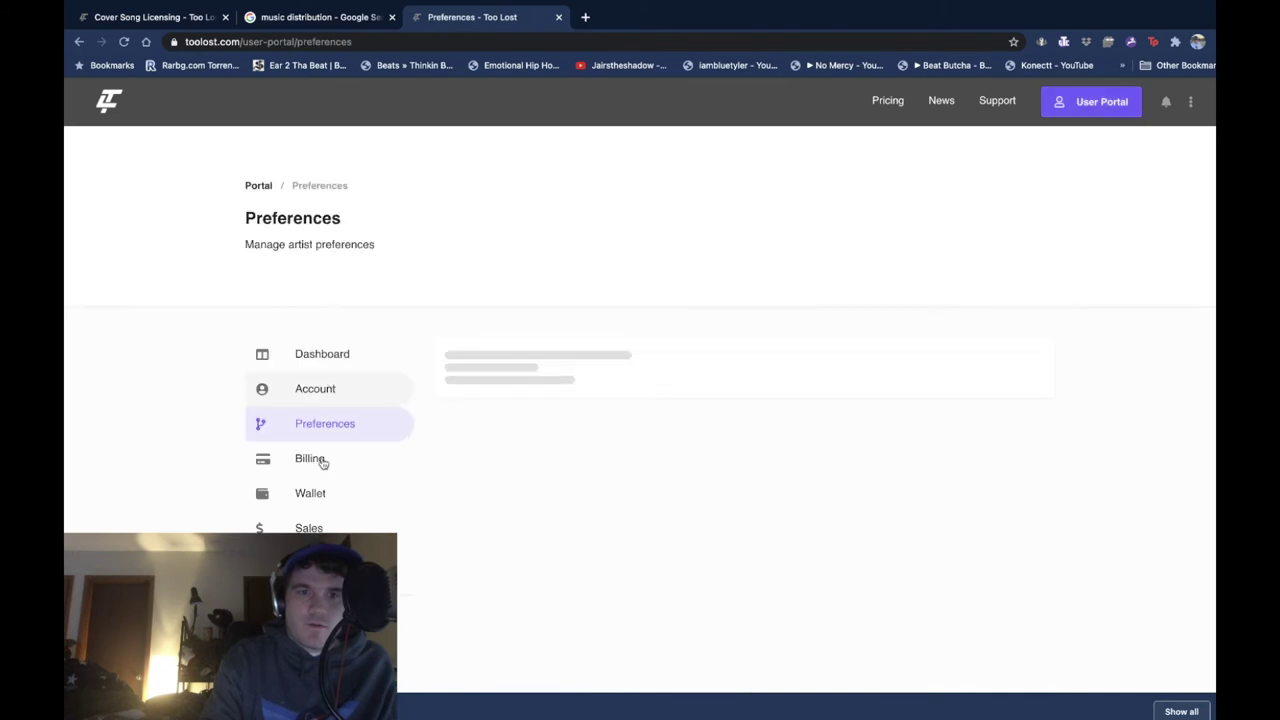
left_click(316, 388)
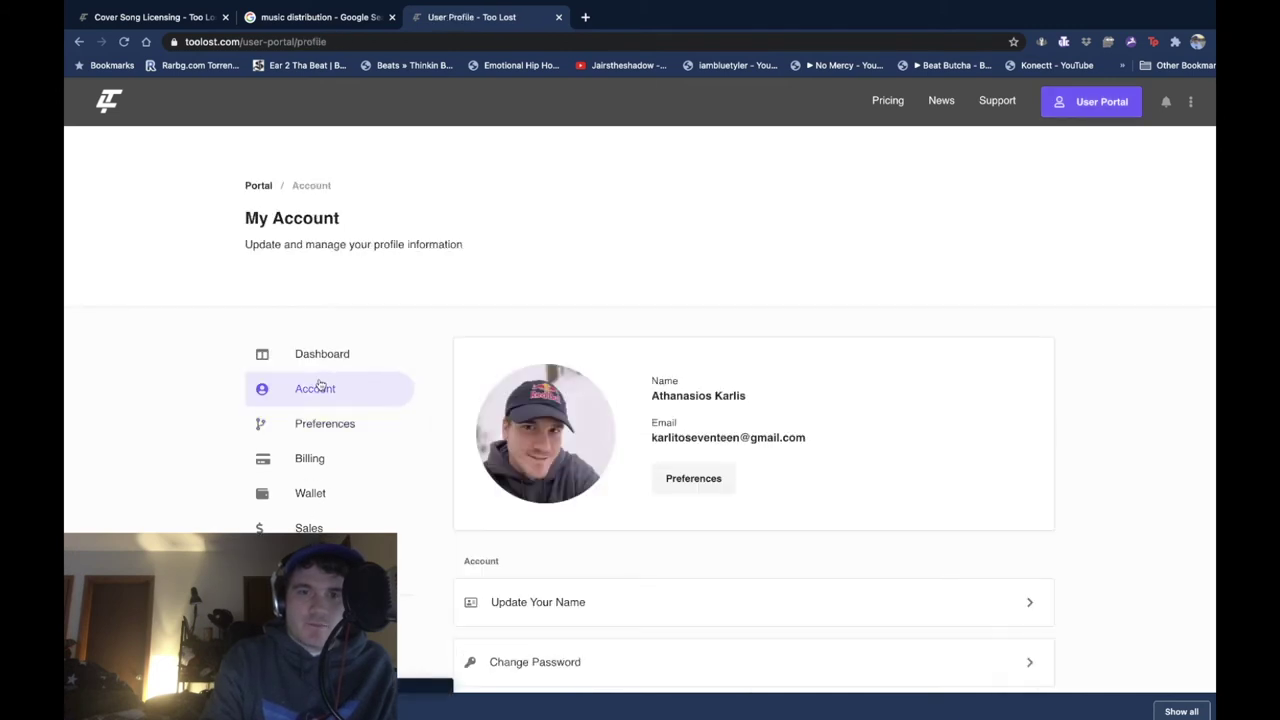
scroll(532, 450, "down", 5)
scroll(360, 383, "up", 5)
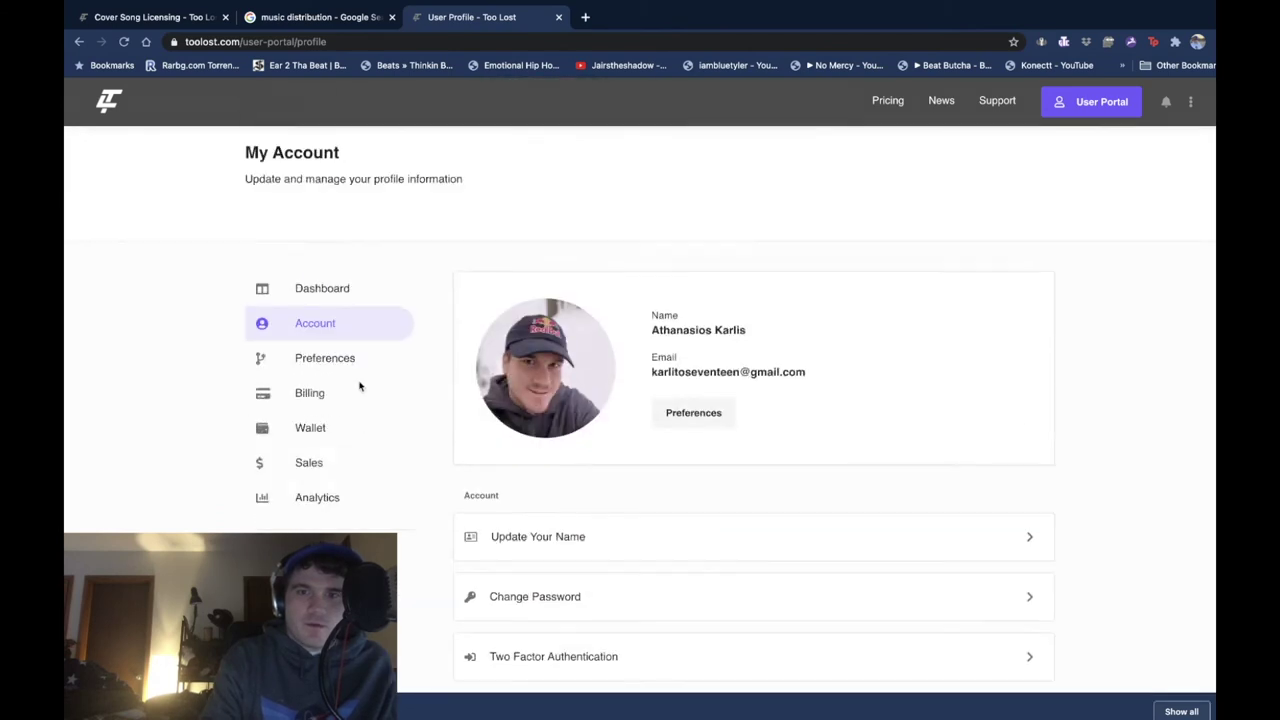
Review the Preferences page's artist information, uploader defaults and platform links, and return to the Account page.
left_click(330, 428)
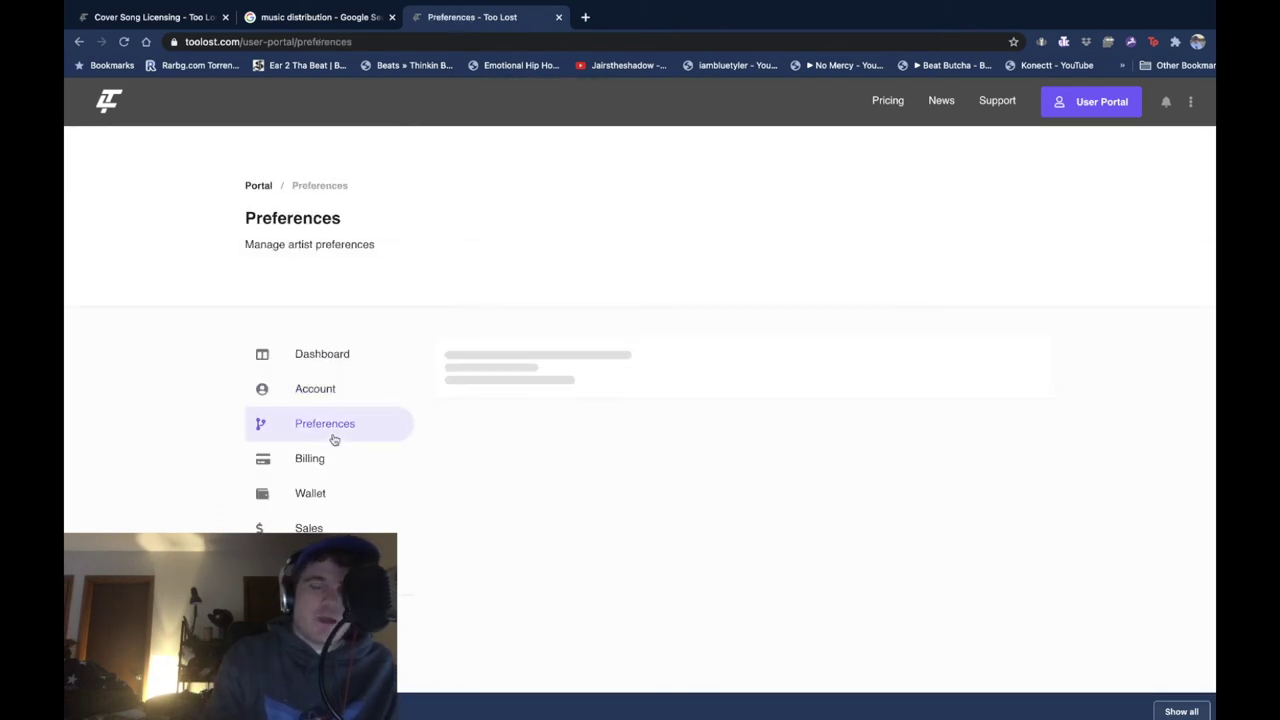
scroll(730, 591, "down", 6)
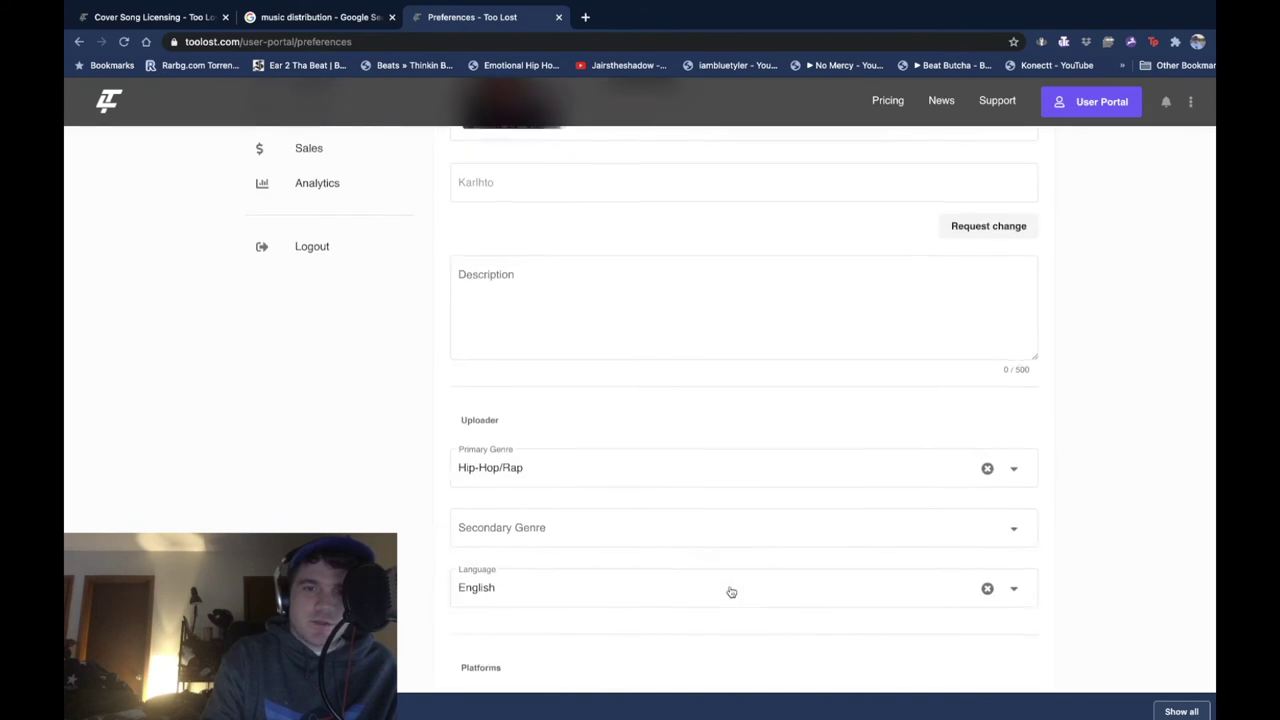
scroll(730, 591, "down", 3)
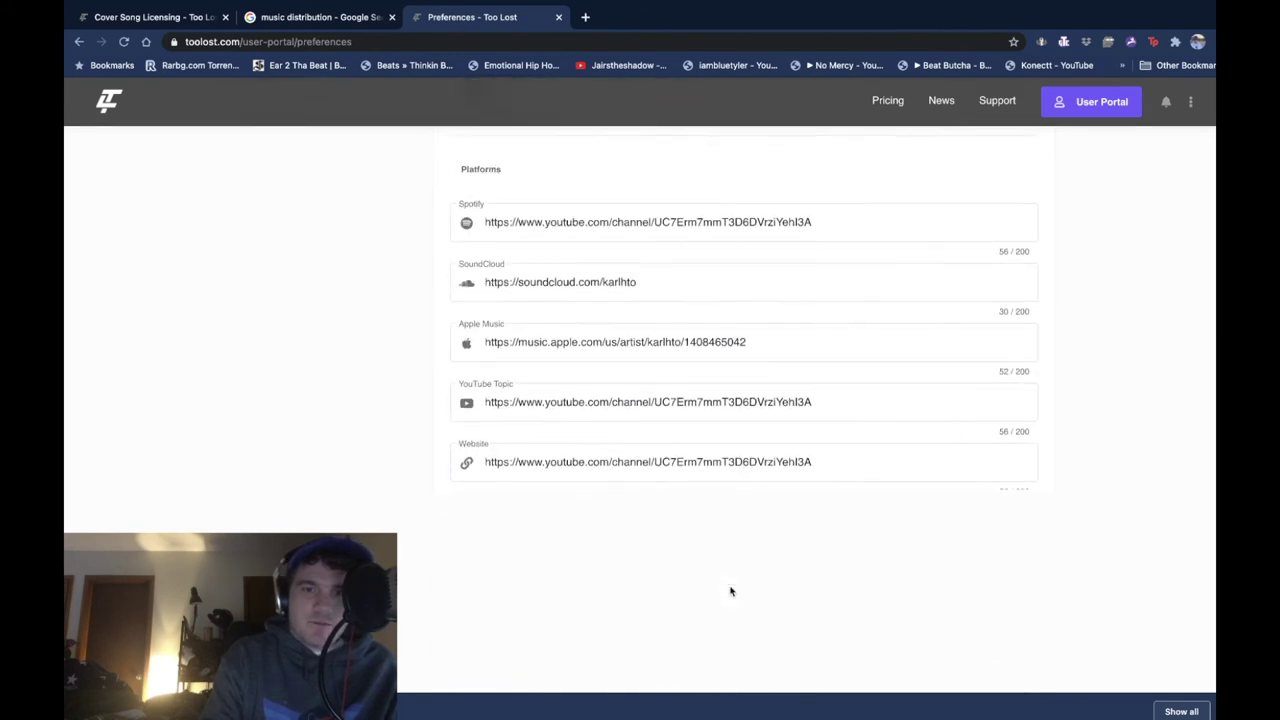
scroll(730, 591, "up", 5)
scroll(731, 592, "up", 4)
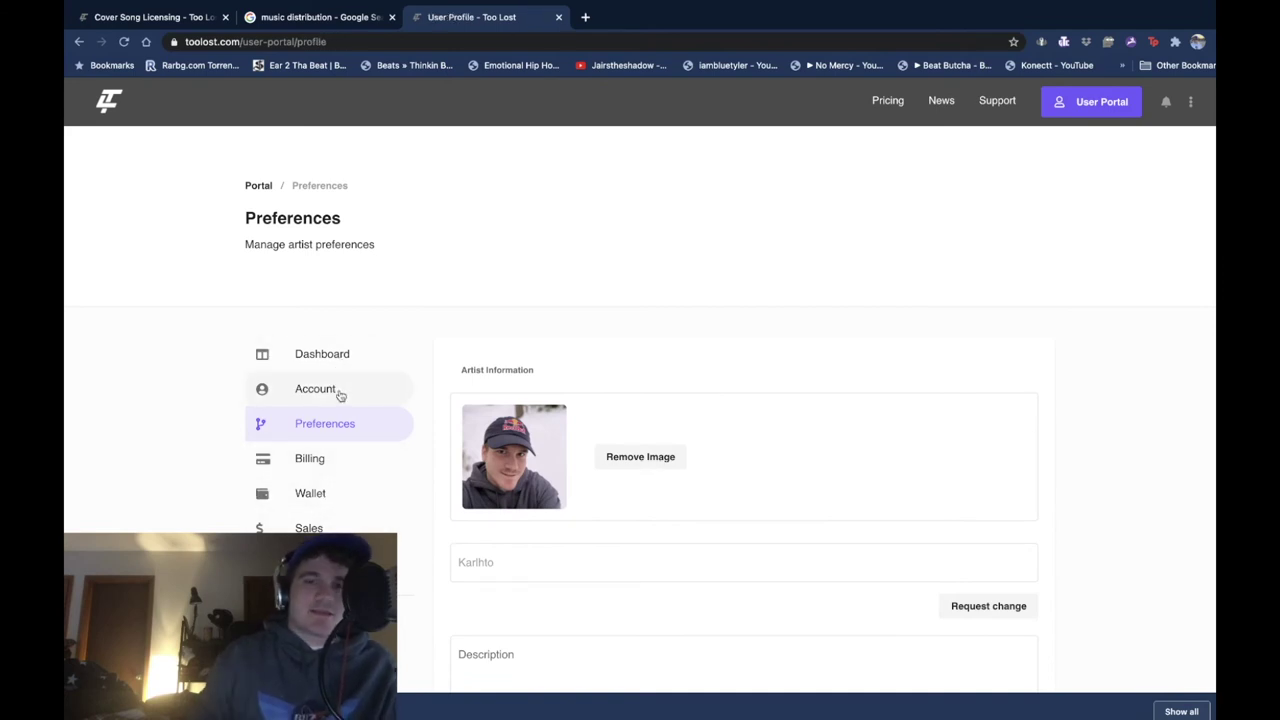
left_click(339, 393)
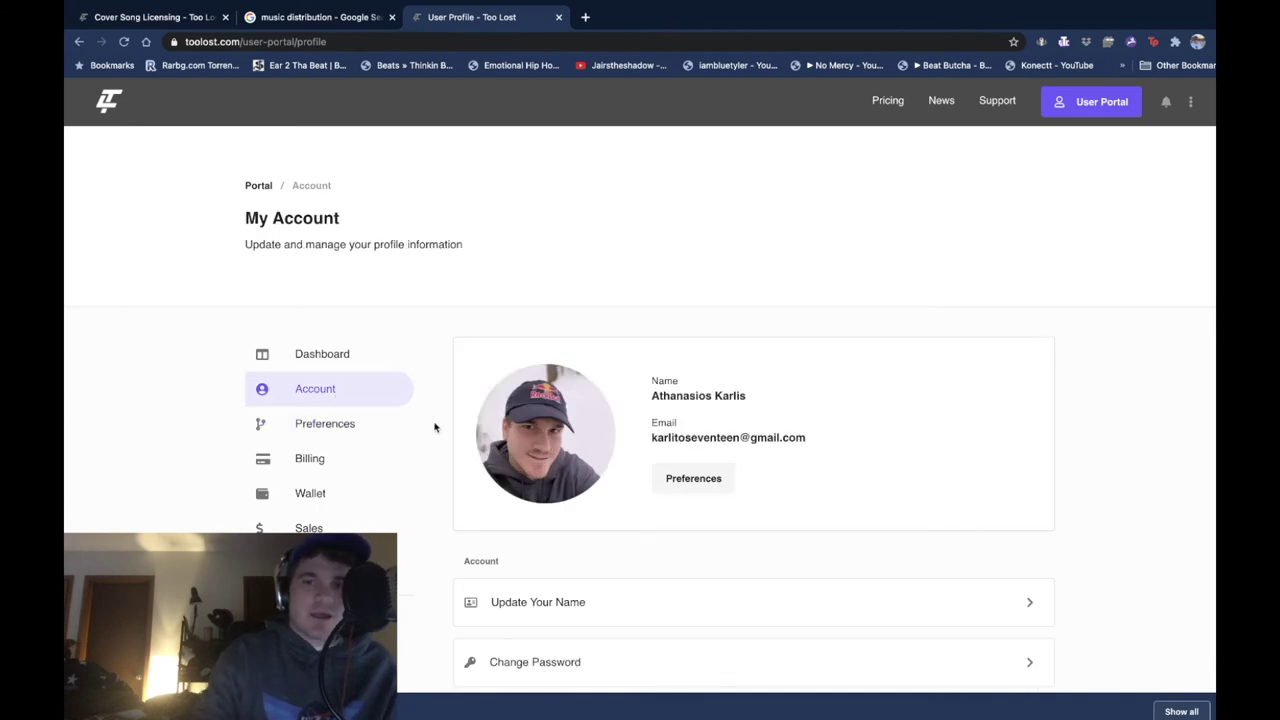
Look over the Account page's security, payment and notification options, and open the Wallet page to view its balance and transactions.
scroll(434, 428, "down", 3)
scroll(434, 428, "down", 2)
scroll(434, 426, "up", 4)
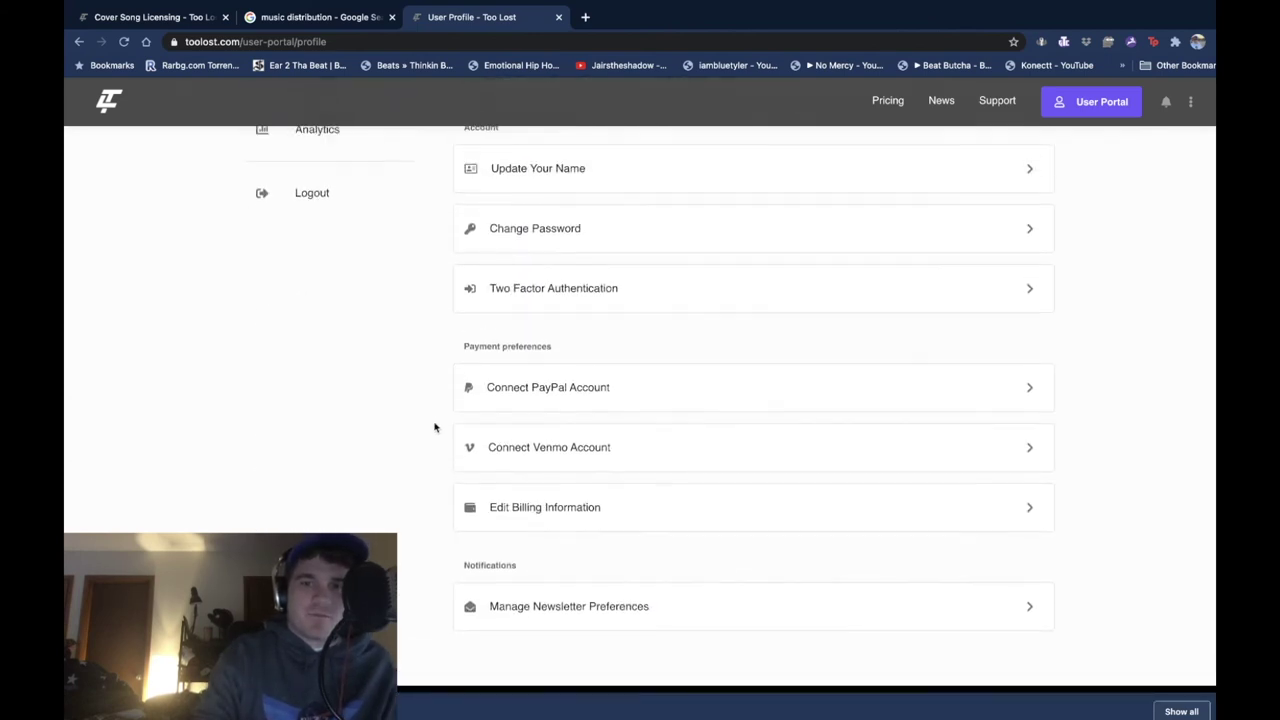
left_click(312, 300)
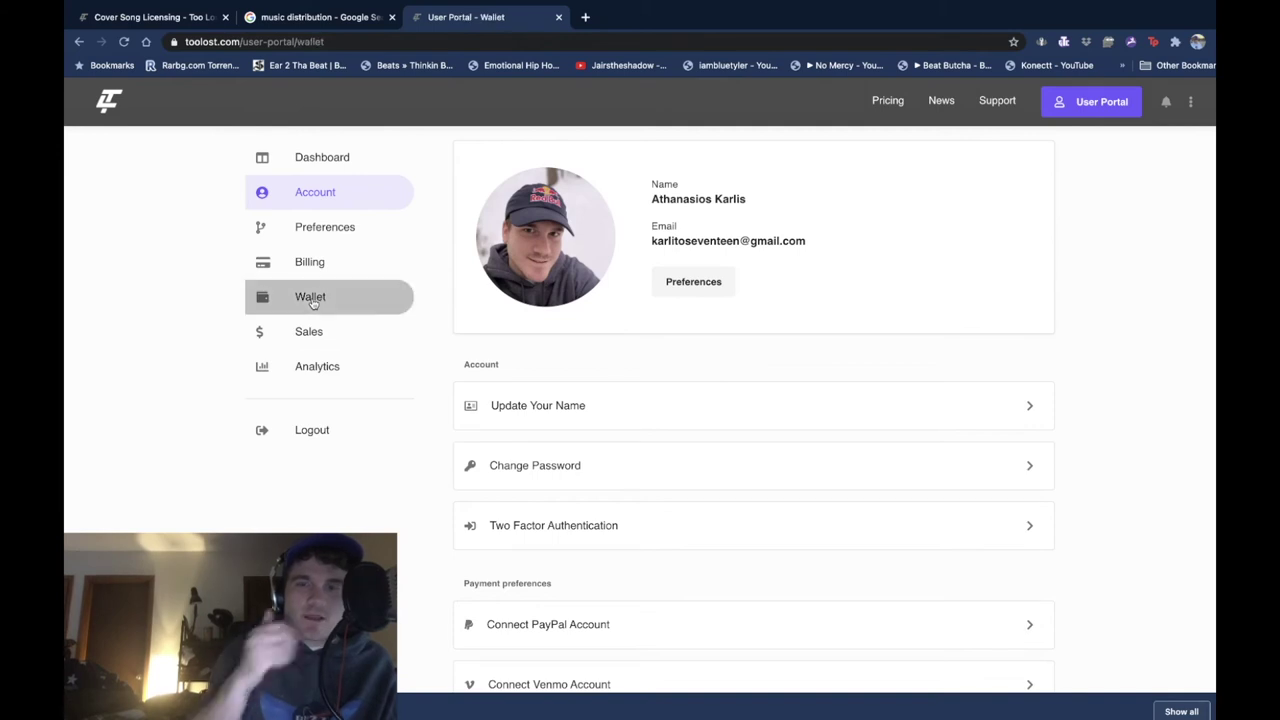
scroll(526, 378, "down", 1)
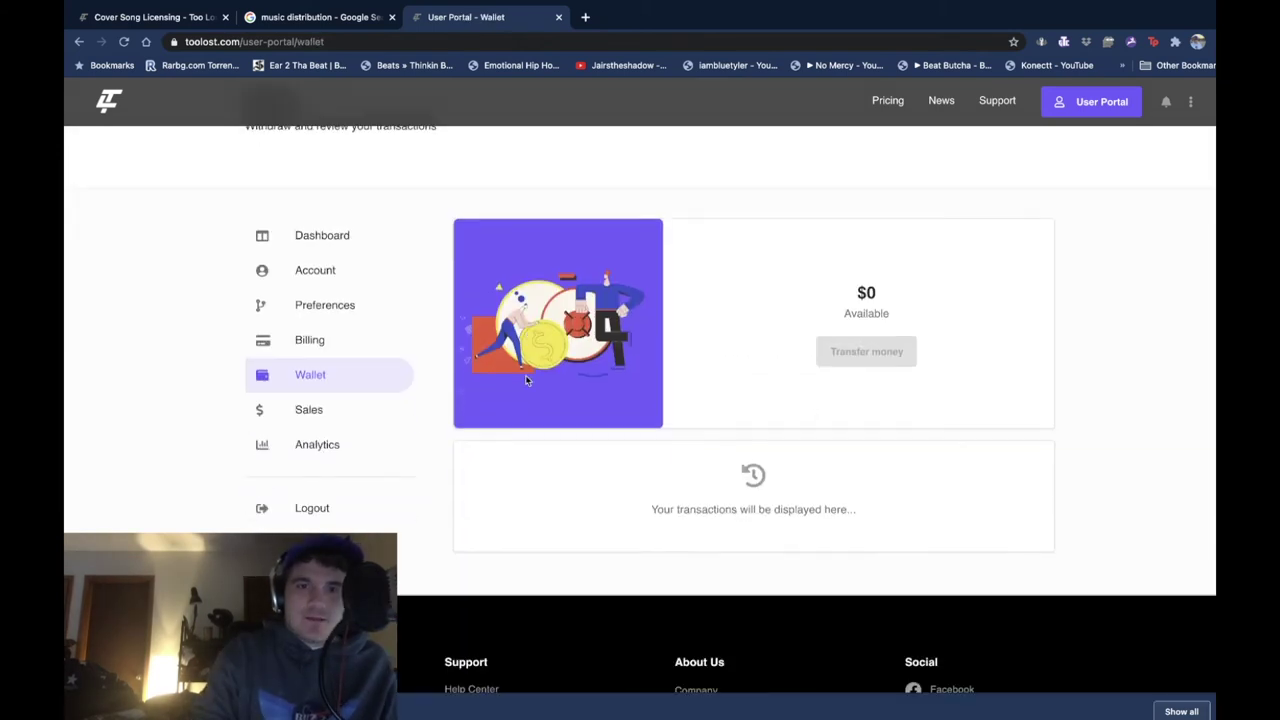
Open the Sales Reporting and Analytics pages and look over their date range and platform options.
left_click(310, 410)
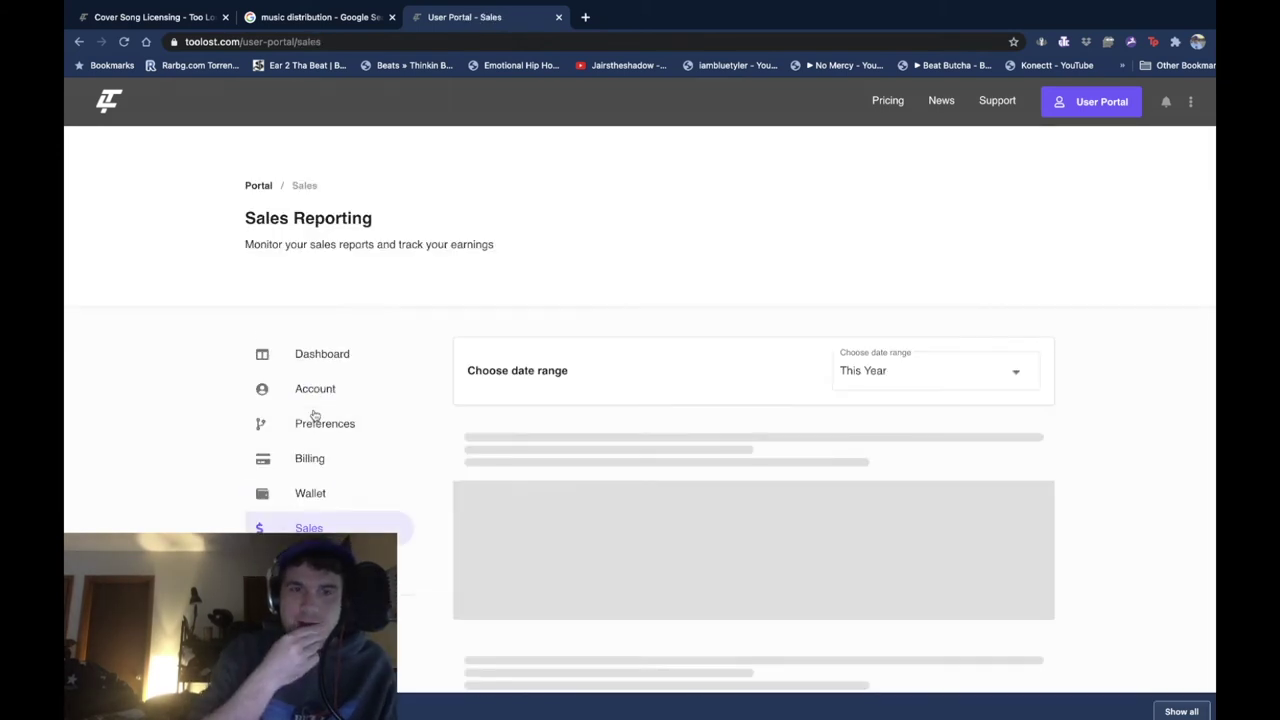
scroll(438, 418, "down", 1)
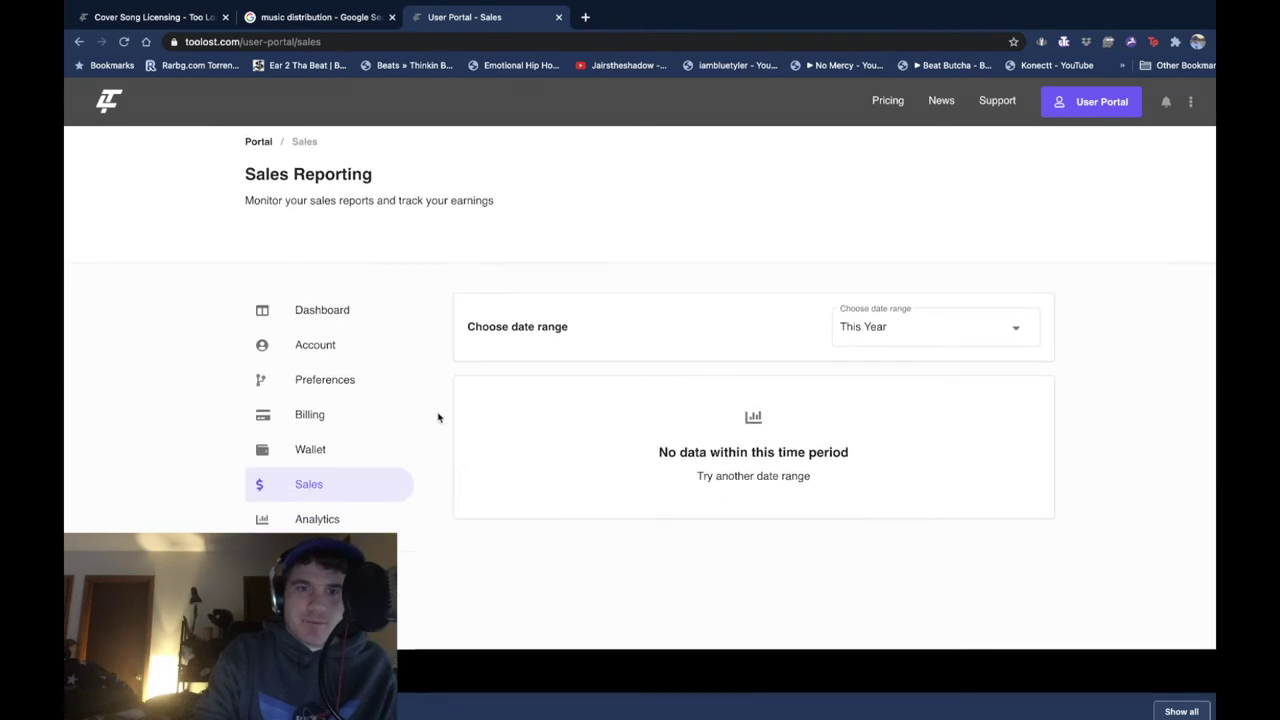
left_click(330, 520)
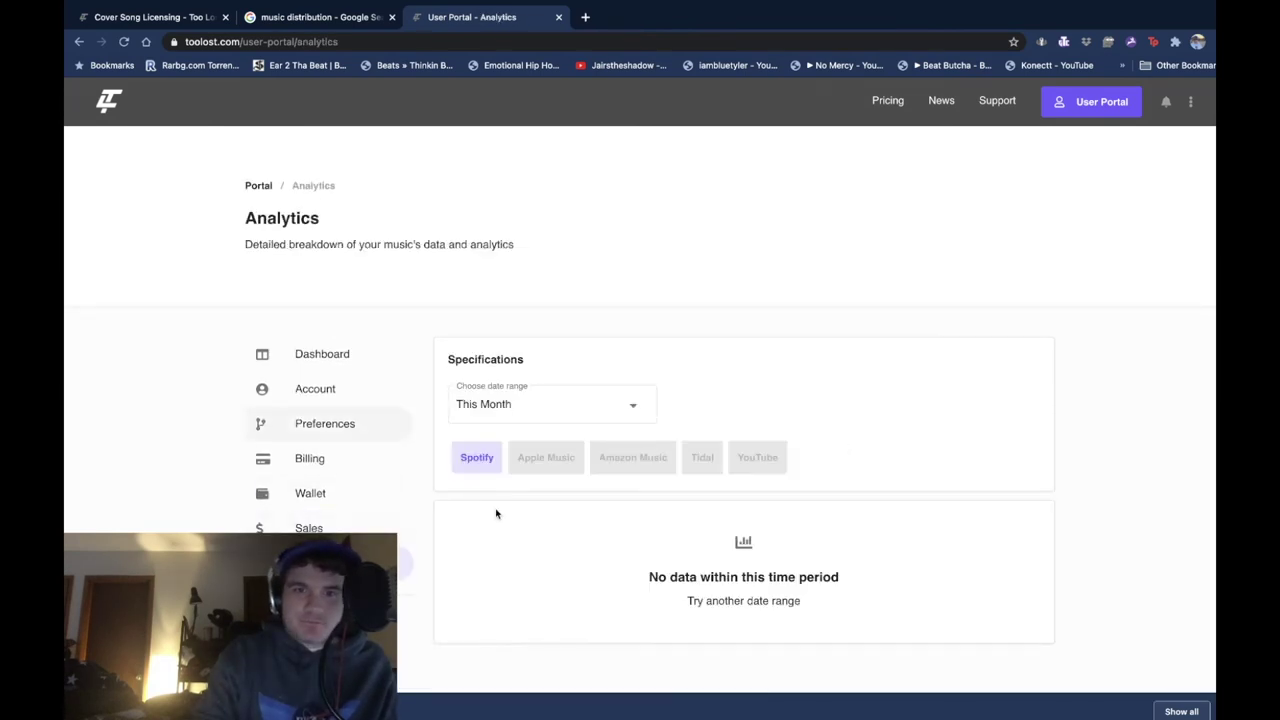
scroll(496, 514, "down", 2)
scroll(496, 514, "up", 2)
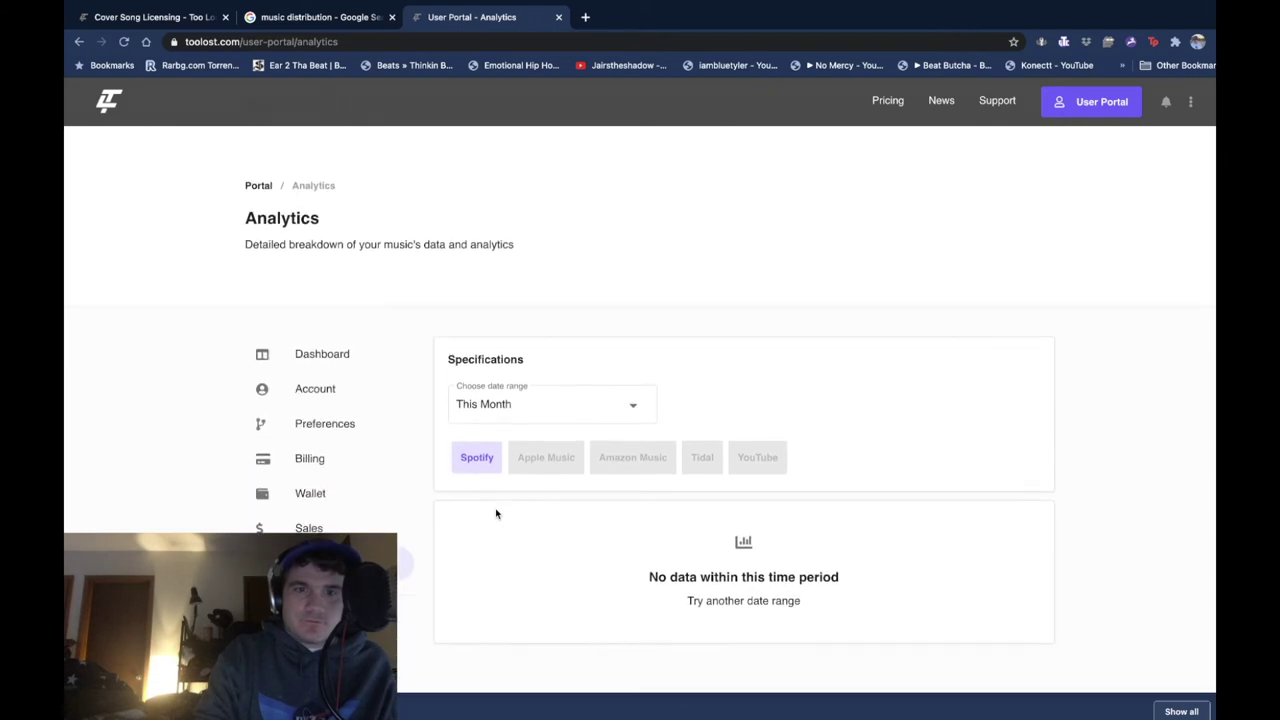
Return to the Account page and review its account, payment and newsletter settings.
left_click(318, 389)
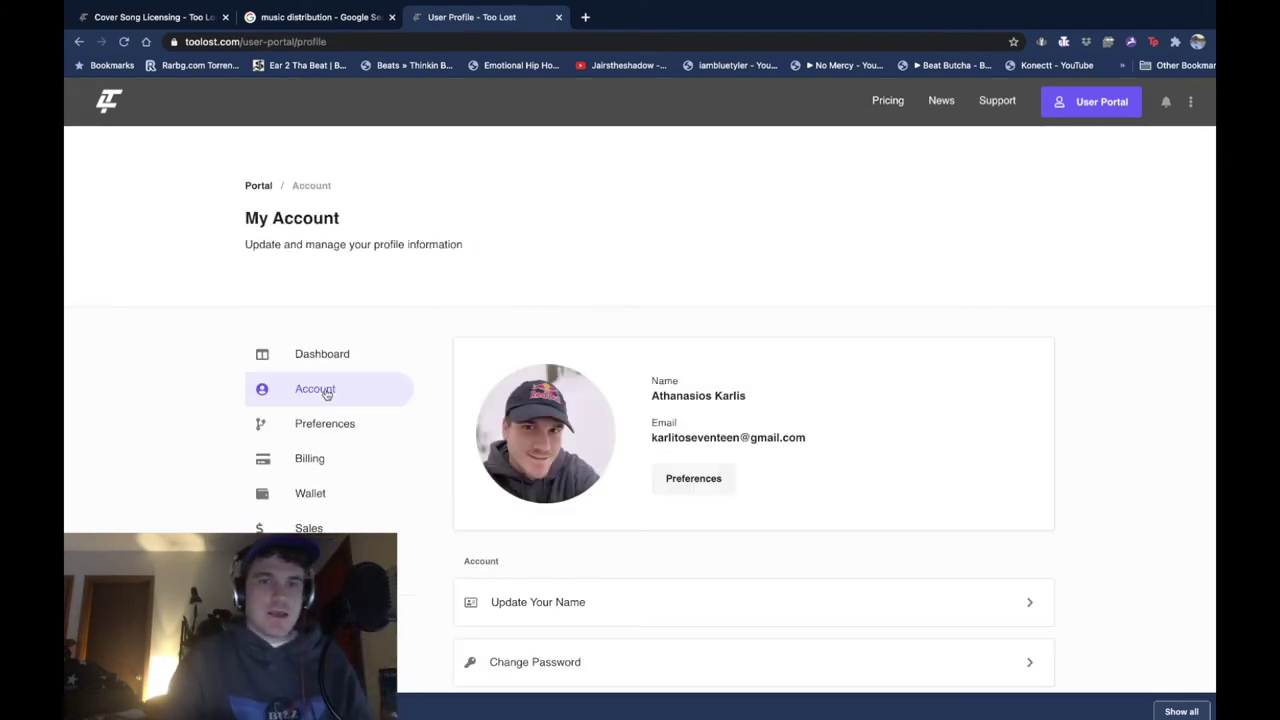
scroll(468, 417, "down", 3)
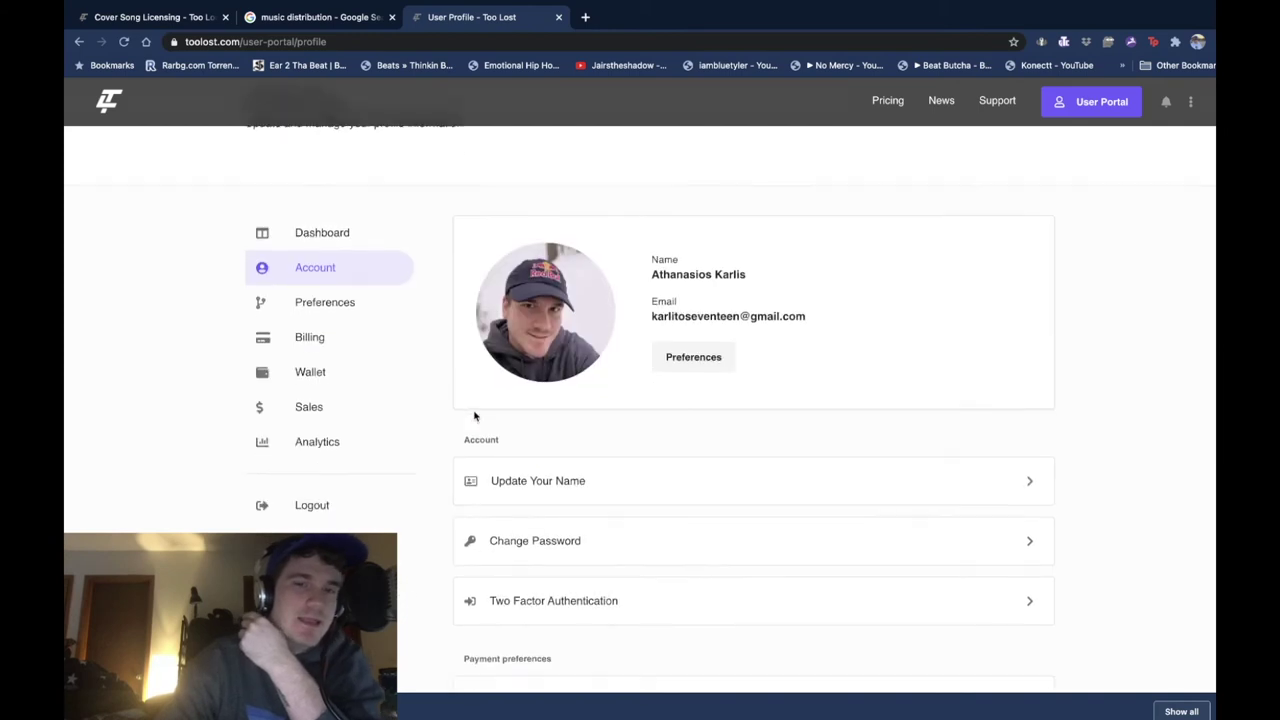
scroll(475, 416, "down", 5)
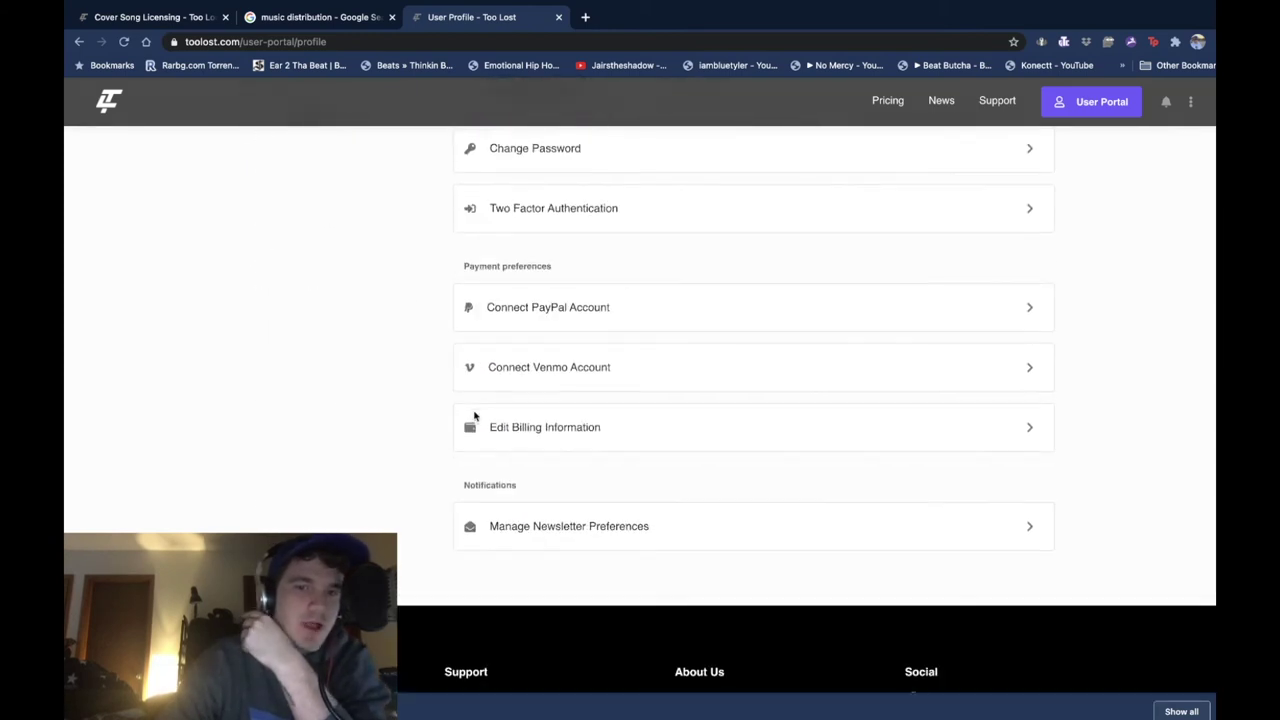
scroll(315, 325, "up", 5)
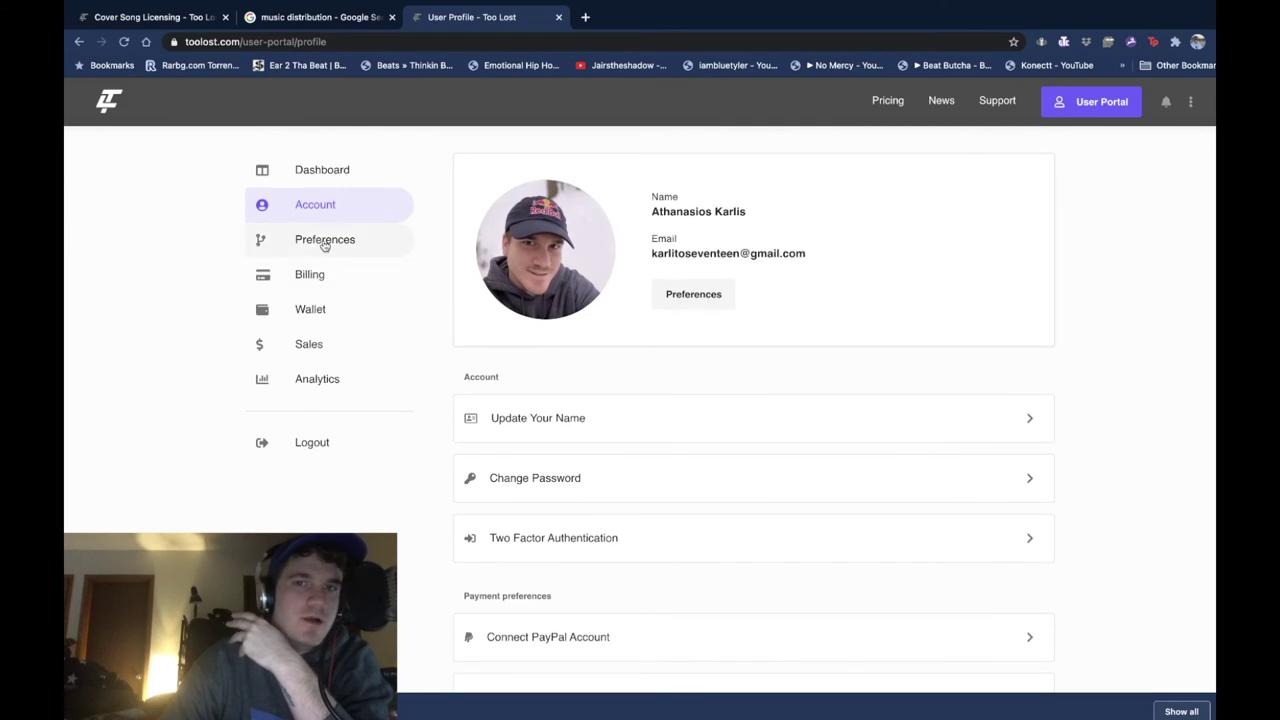
Open the artist Preferences from the profile card and review the artist information, platform links and social media links.
left_click(692, 297)
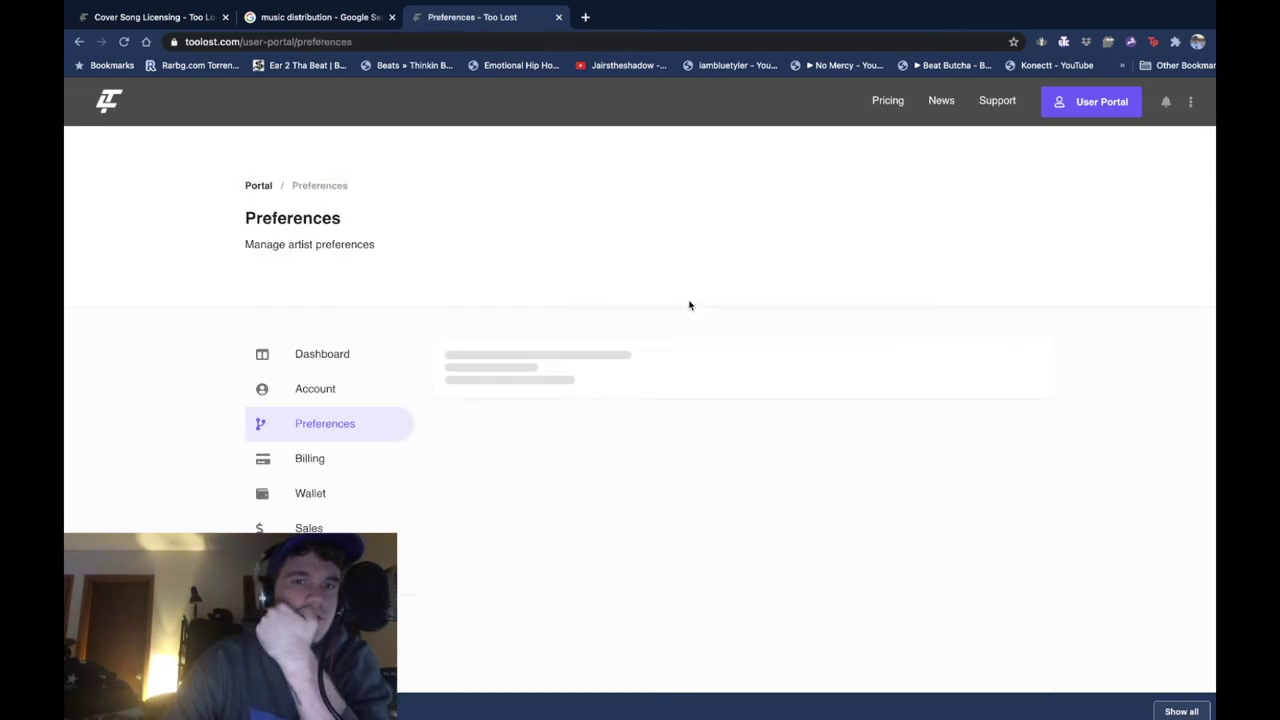
scroll(510, 333, "down", 3)
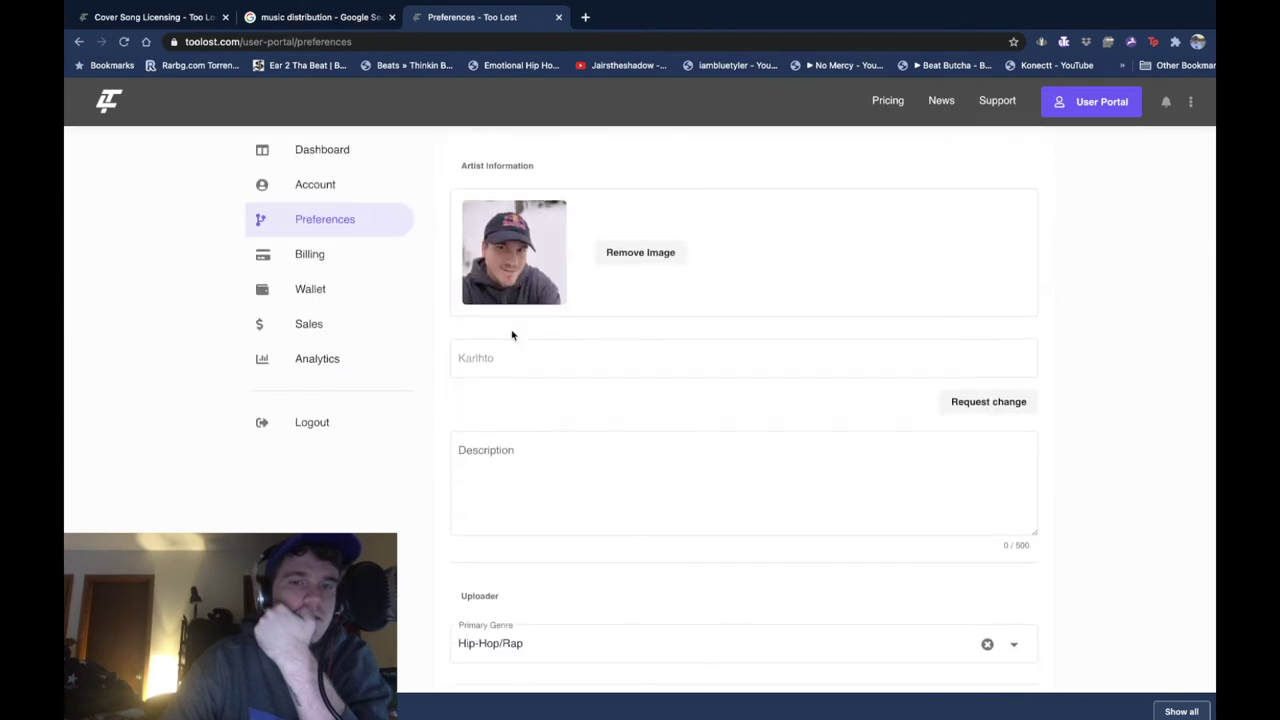
scroll(511, 334, "down", 10)
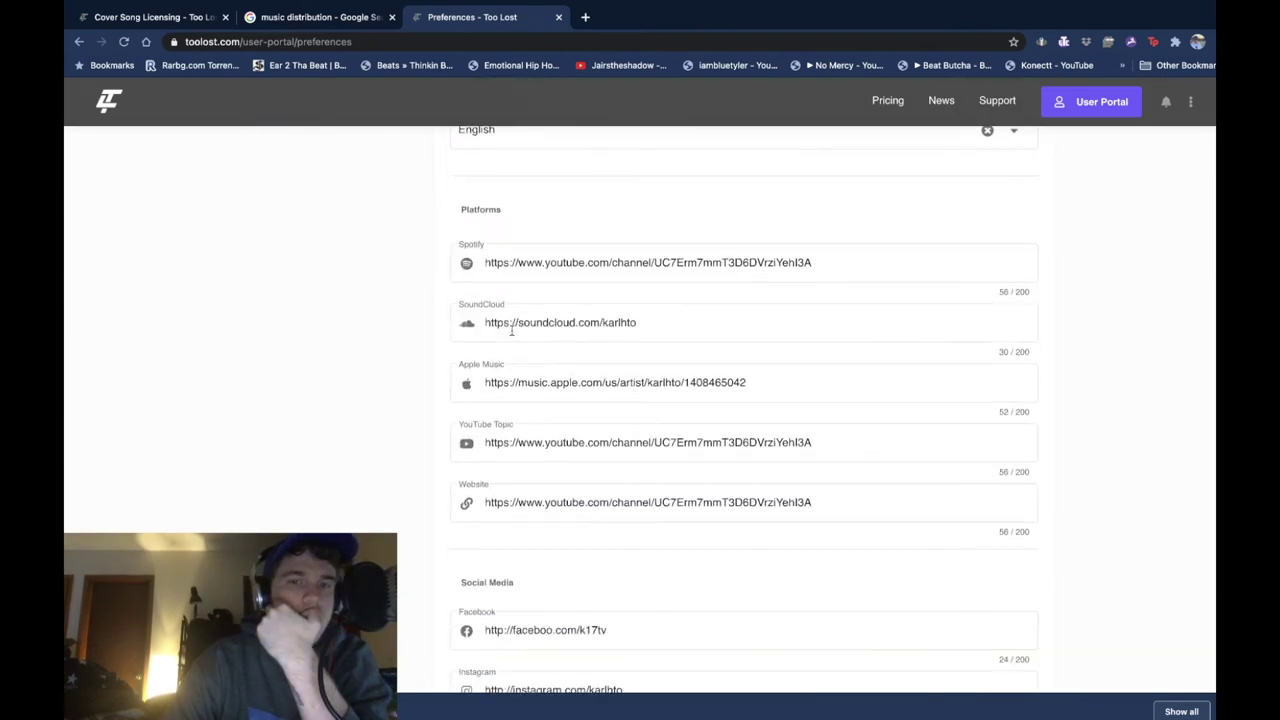
scroll(511, 333, "down", 4)
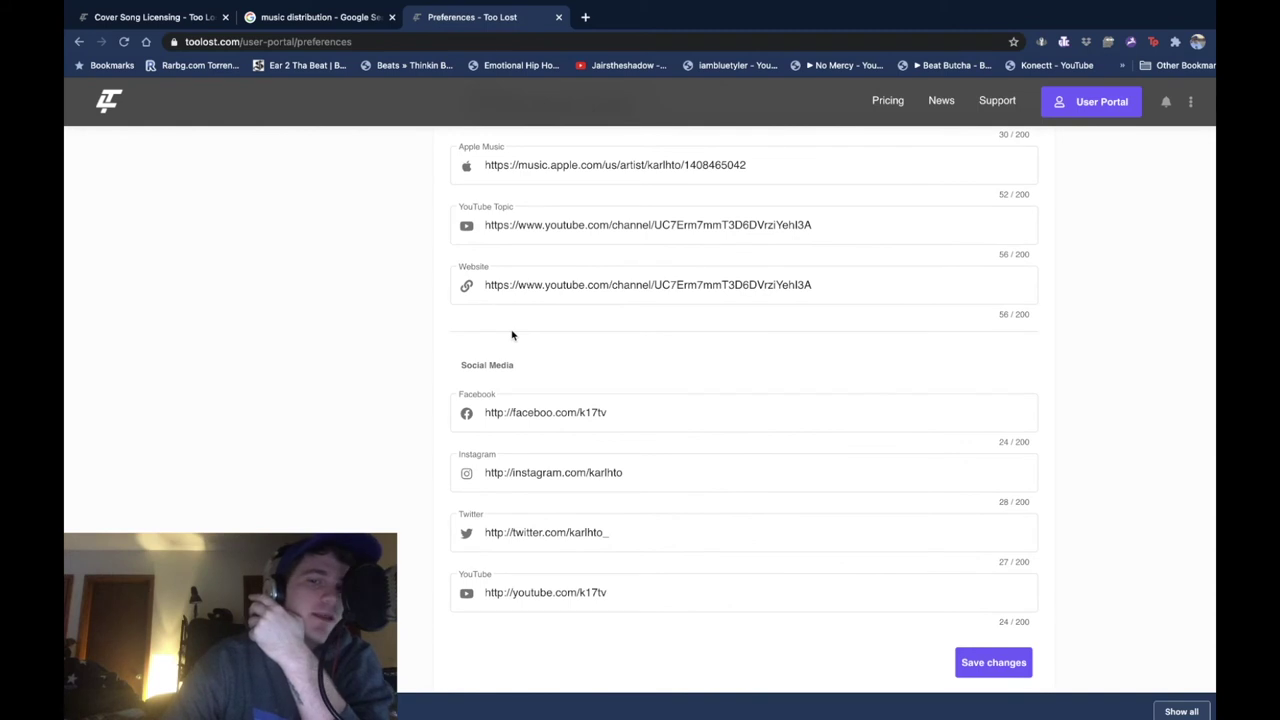
scroll(511, 334, "up", 17)
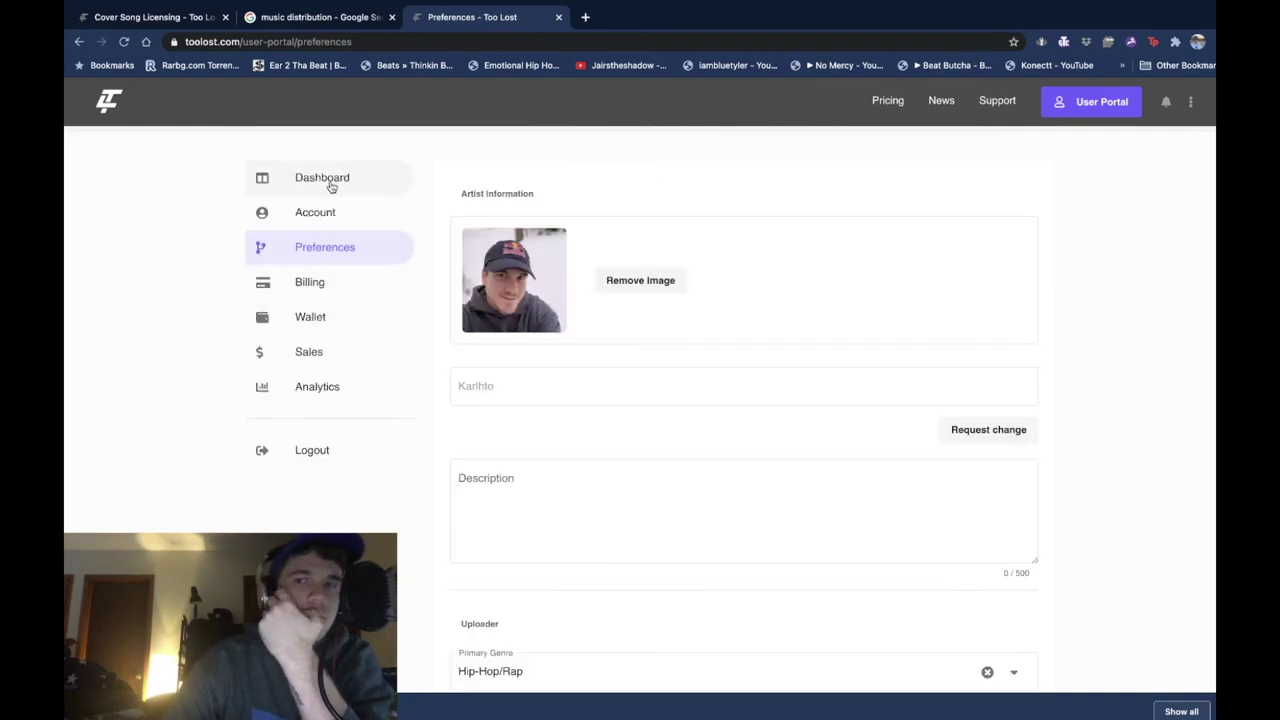
Revisit the Account page and return to the User Portal dashboard to look over its tool tiles.
left_click(319, 222)
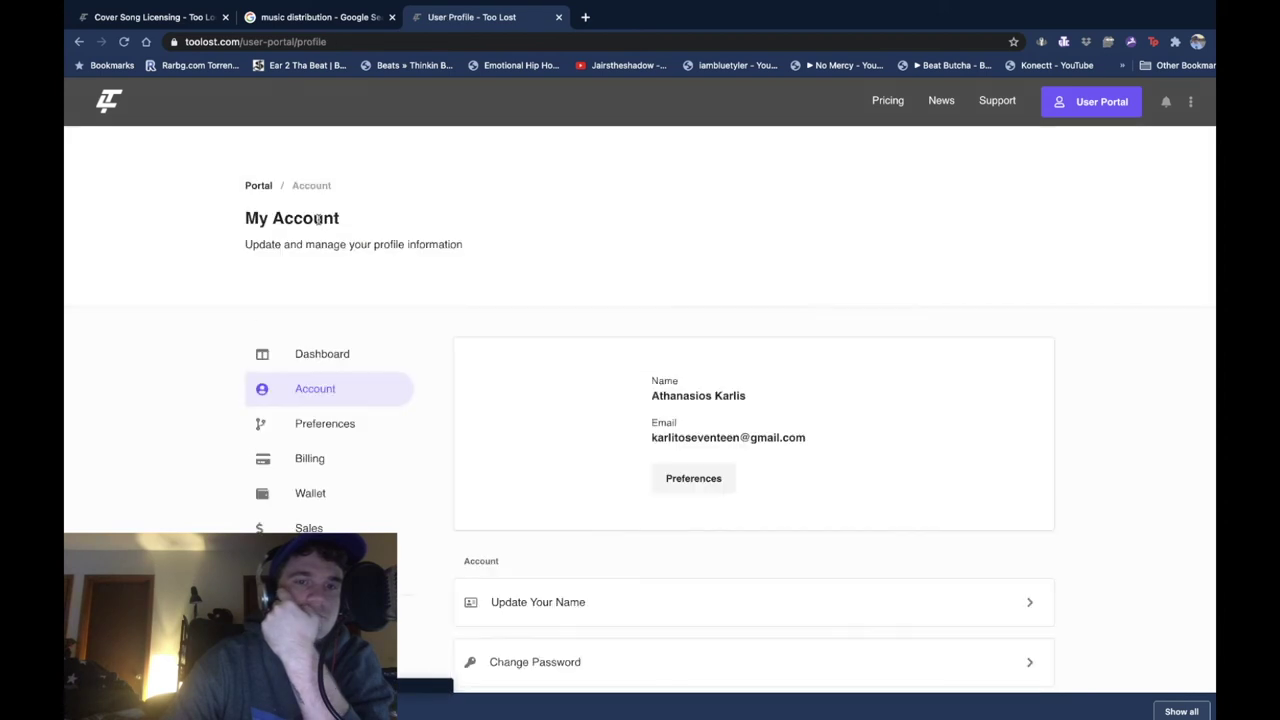
scroll(455, 310, "down", 9)
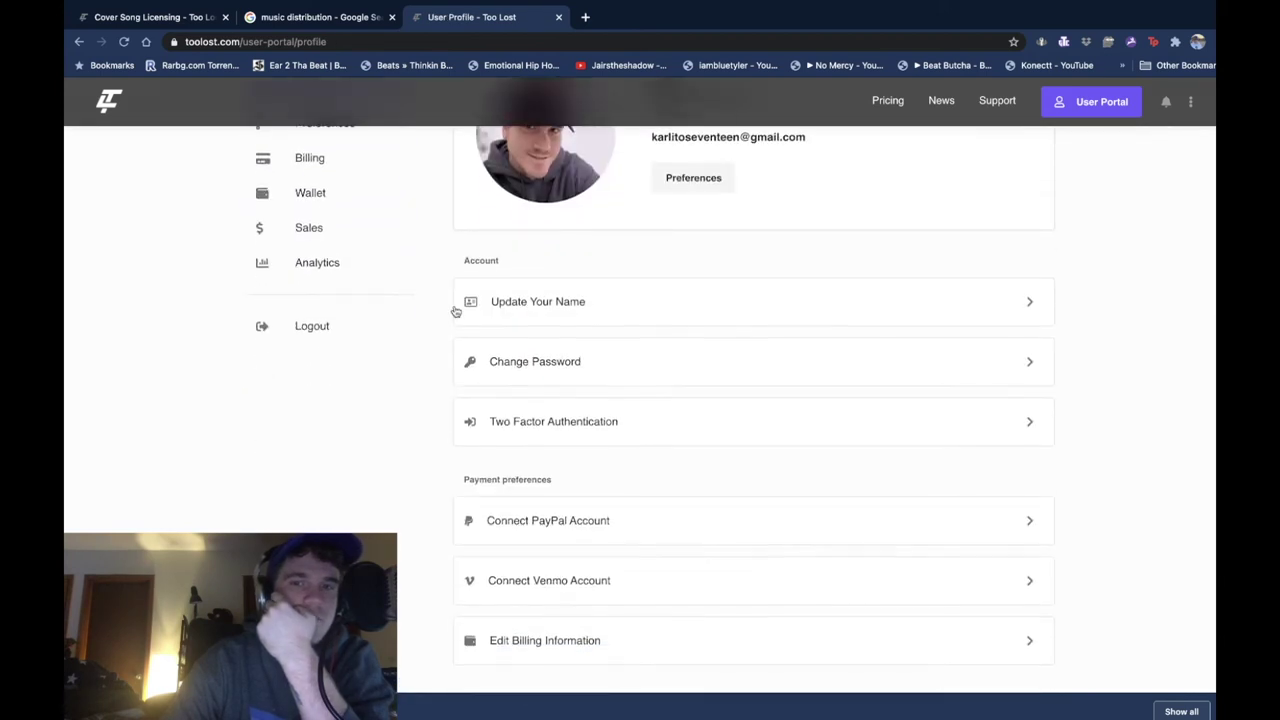
scroll(455, 310, "up", 9)
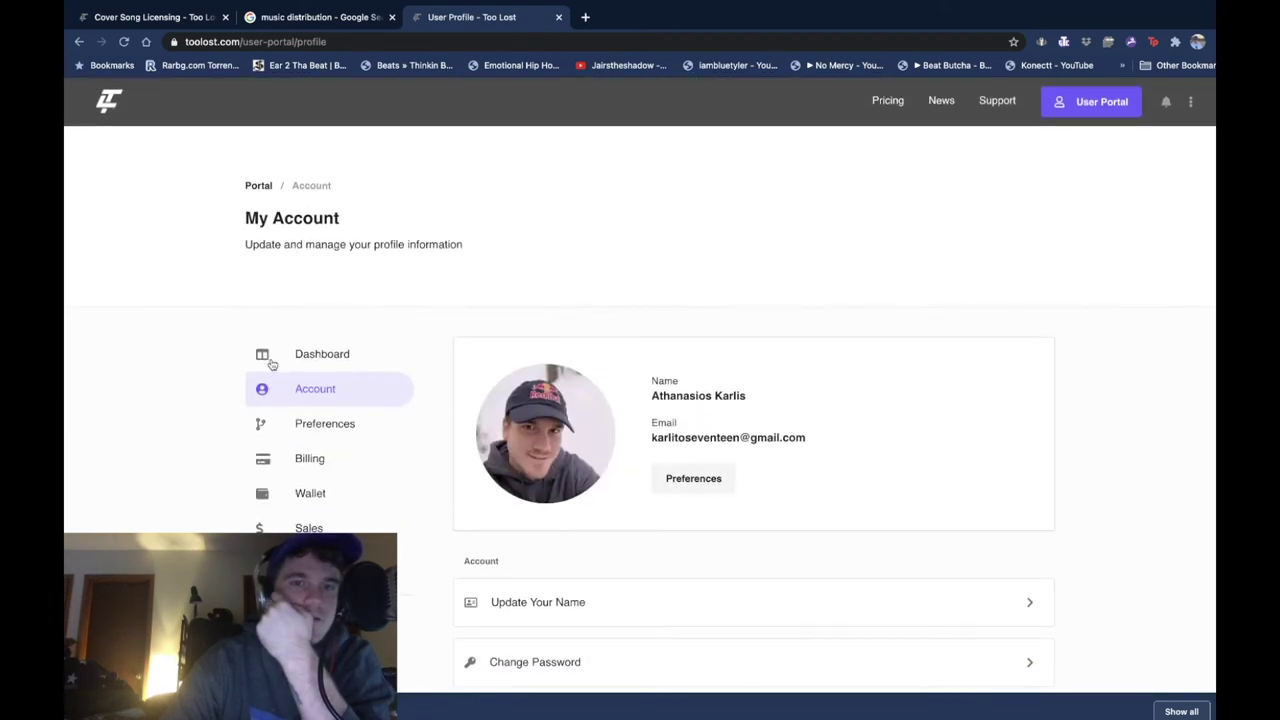
left_click(336, 360)
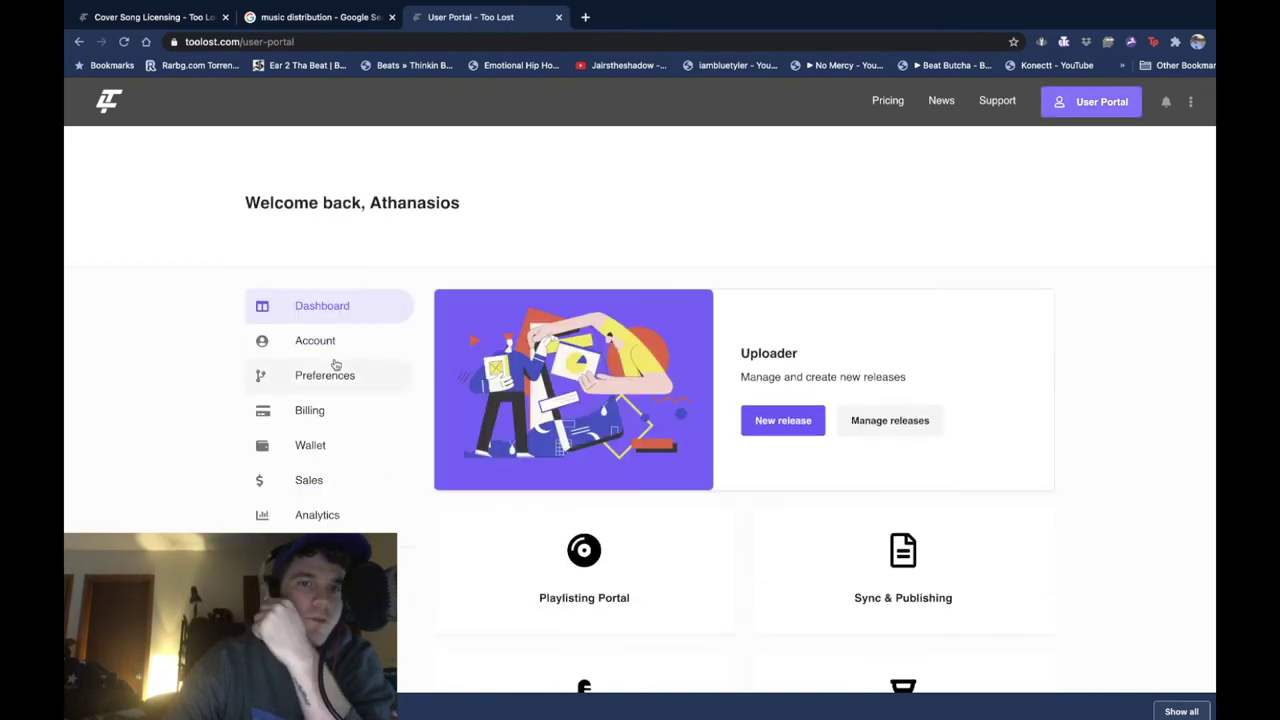
scroll(612, 450, "down", 2)
scroll(612, 450, "down", 5)
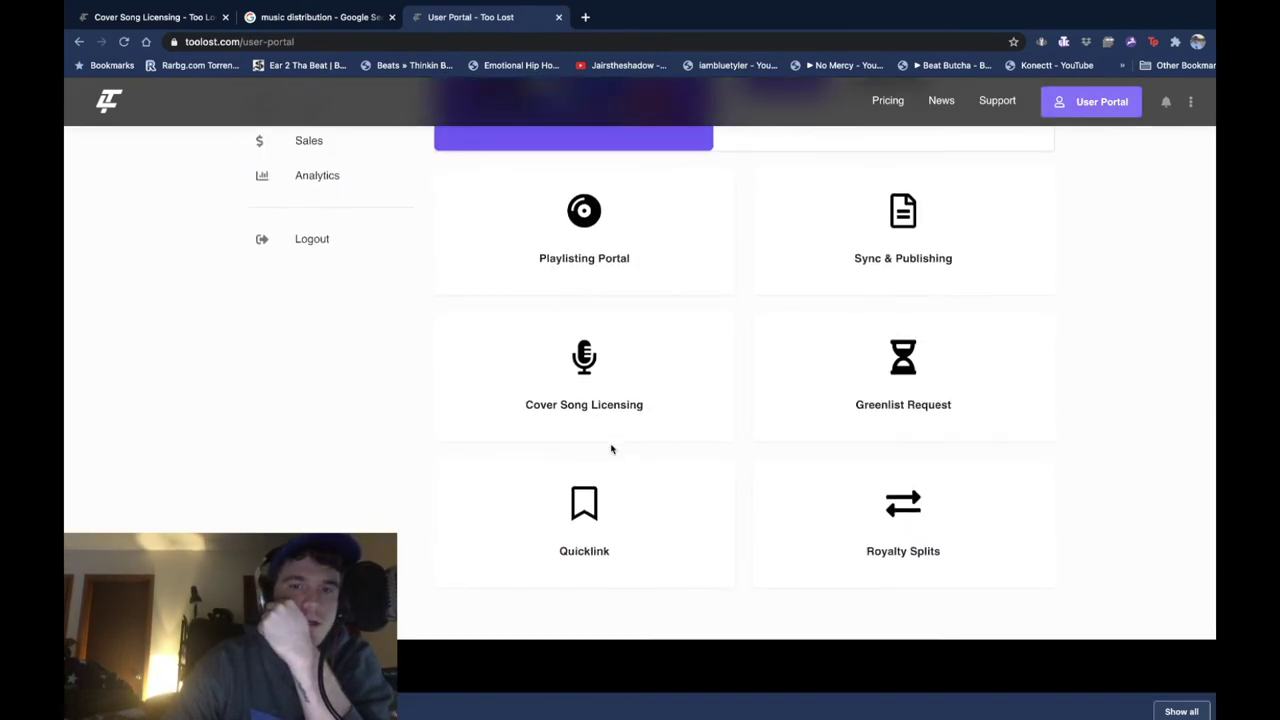
Open the Quicklink tool, copy the artist's share link and load it in a new browser tab.
left_click(628, 513)
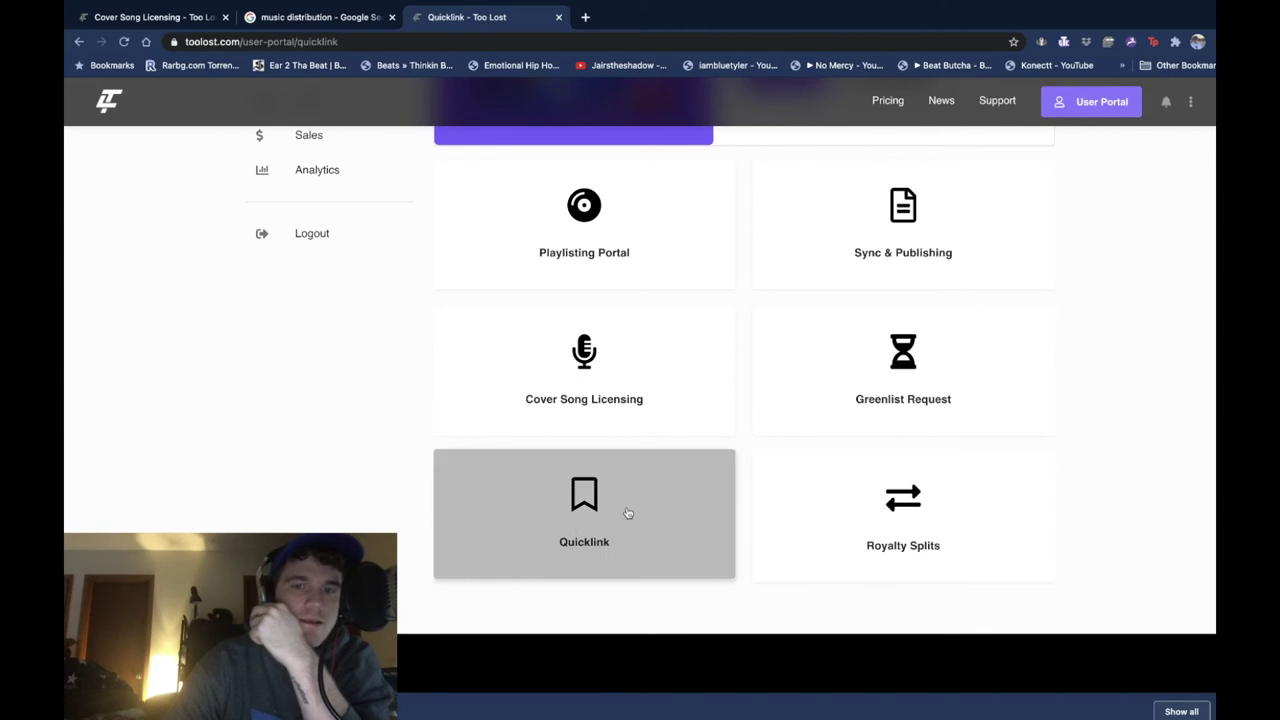
left_click(706, 435)
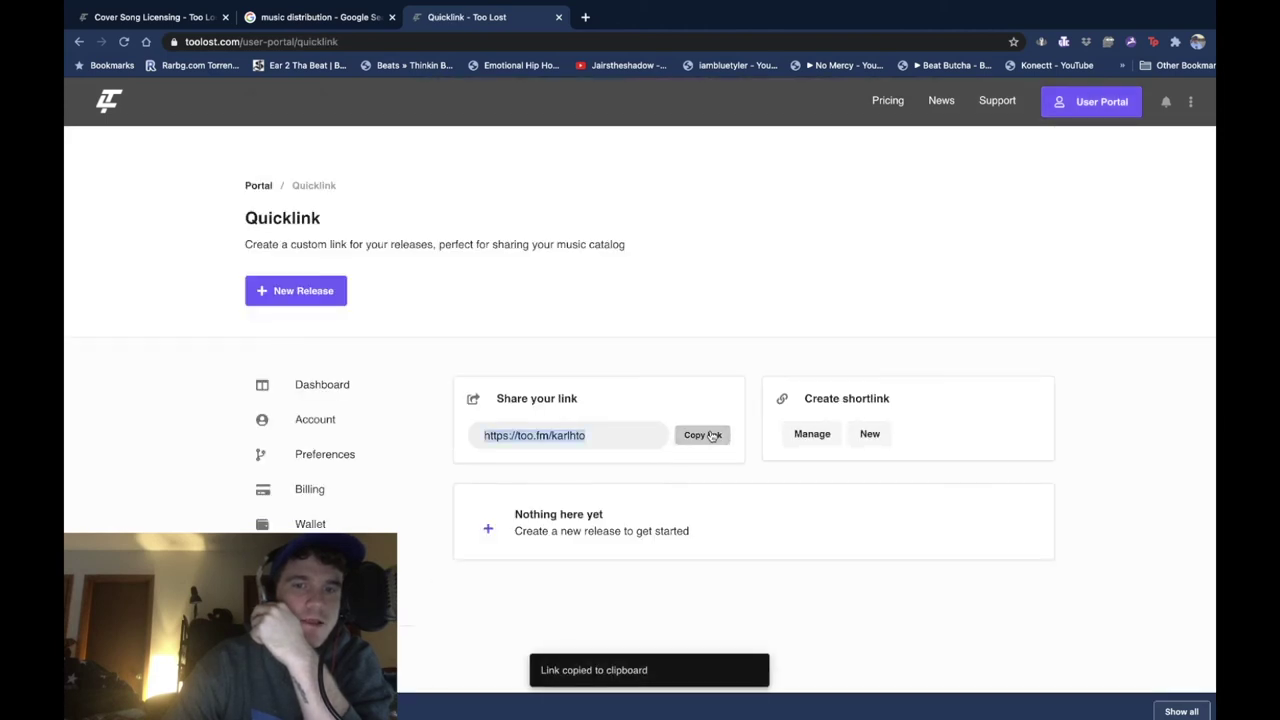
left_click(586, 19)
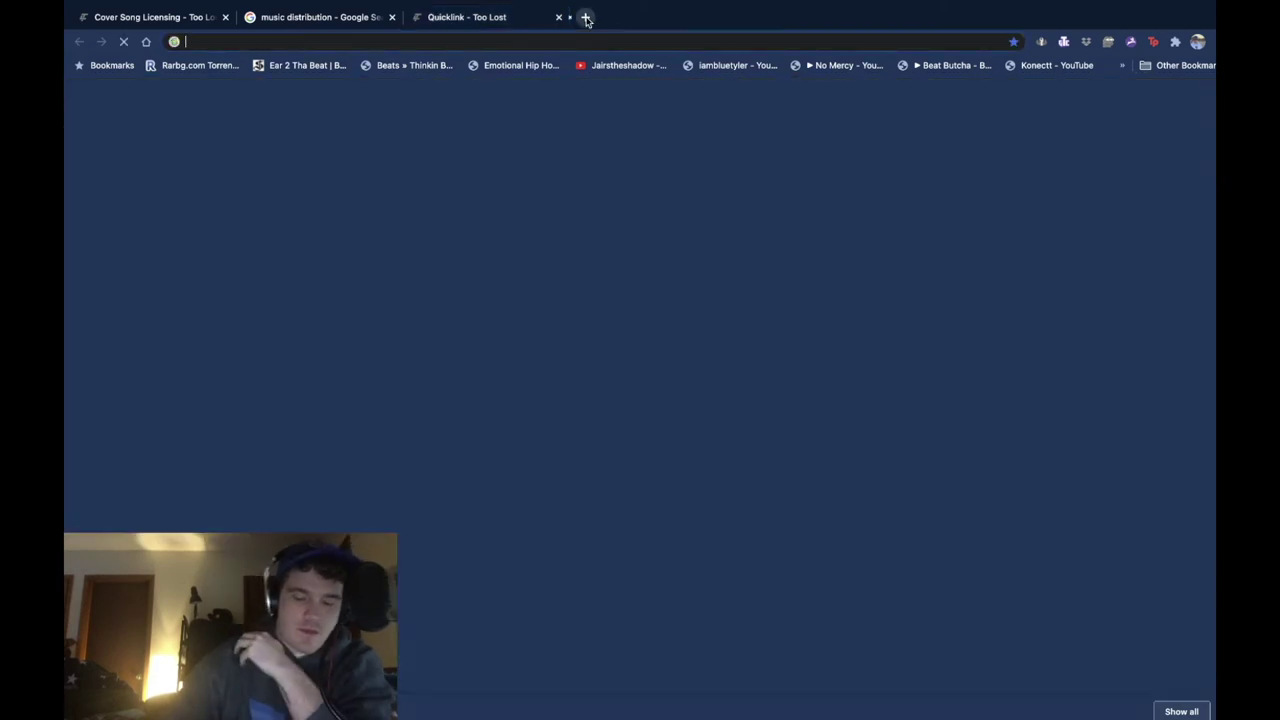
key("ctrl+v")
key("Return")
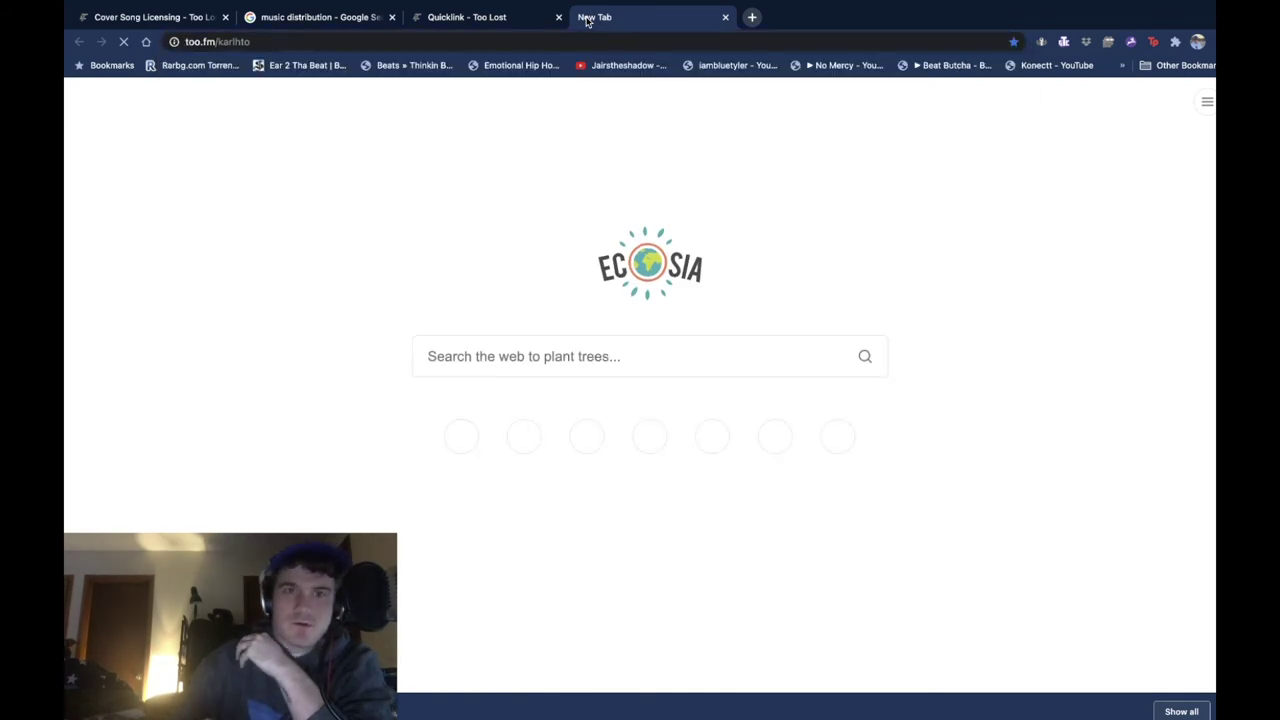
View the public artist page opened from the share link alongside the Quicklink page, finishing on the Quicklink page.
left_click(516, 21)
mouse_move(626, 4)
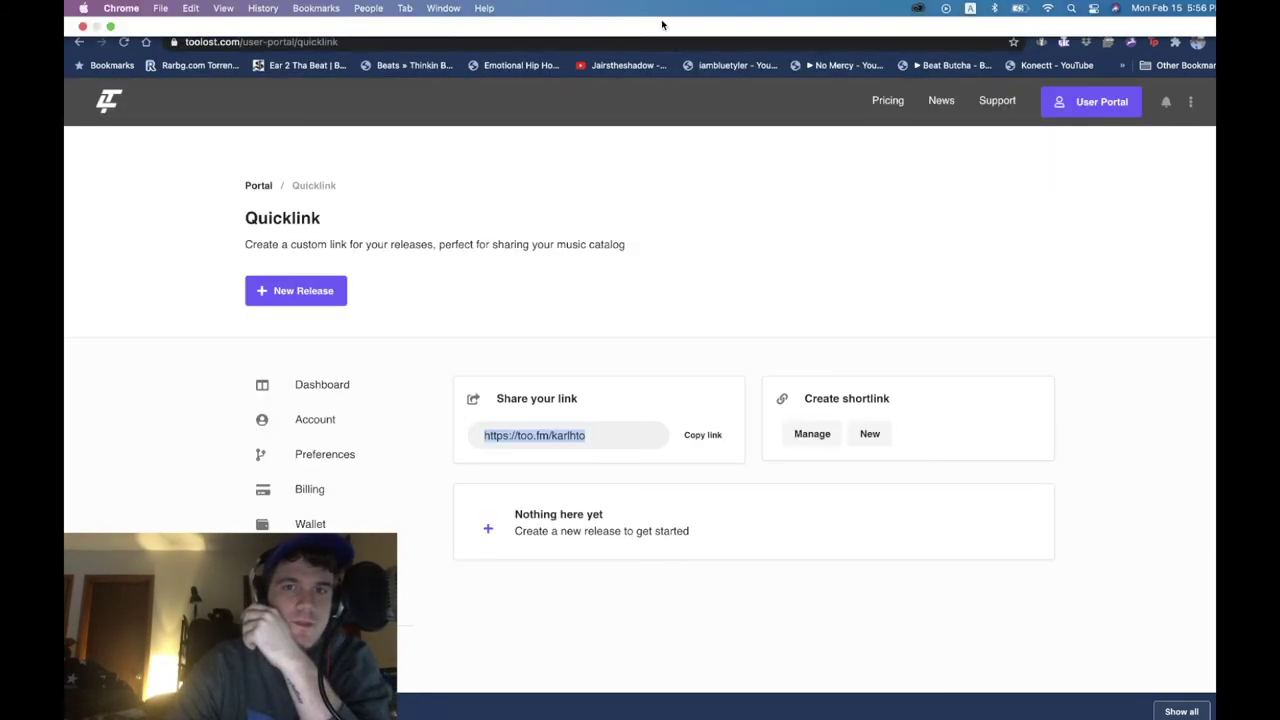
left_click(641, 56)
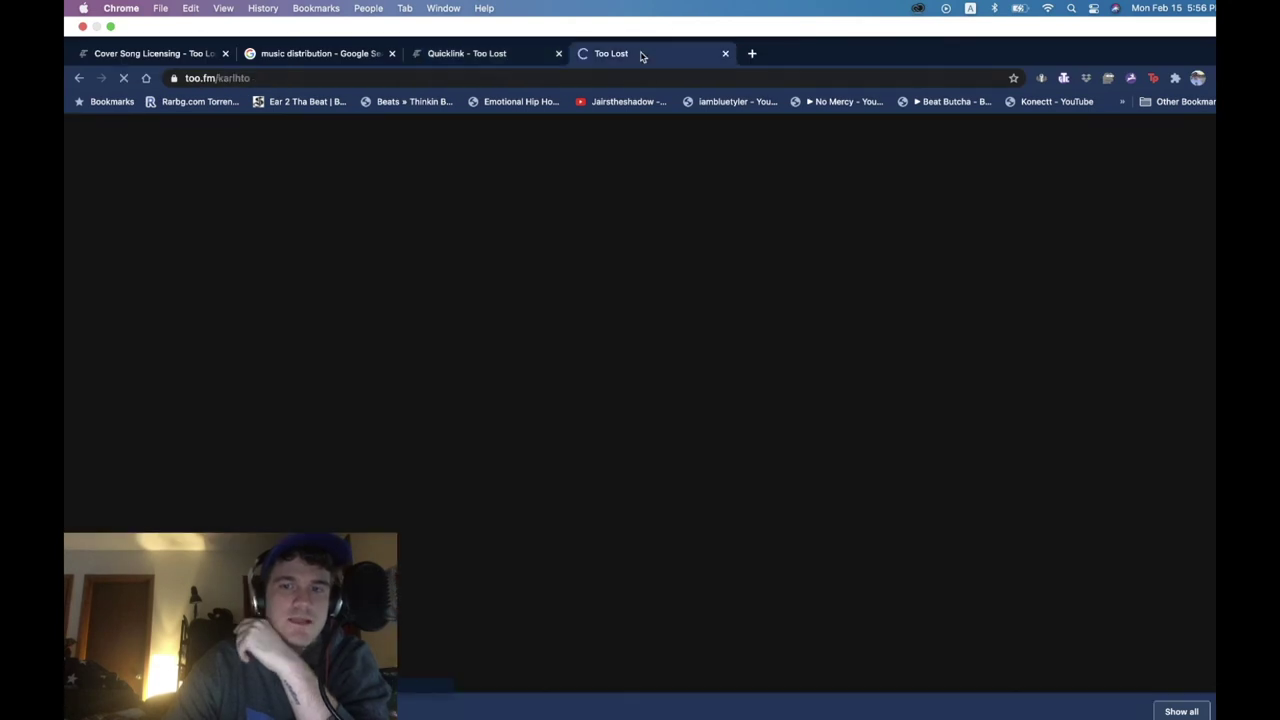
left_click(520, 56)
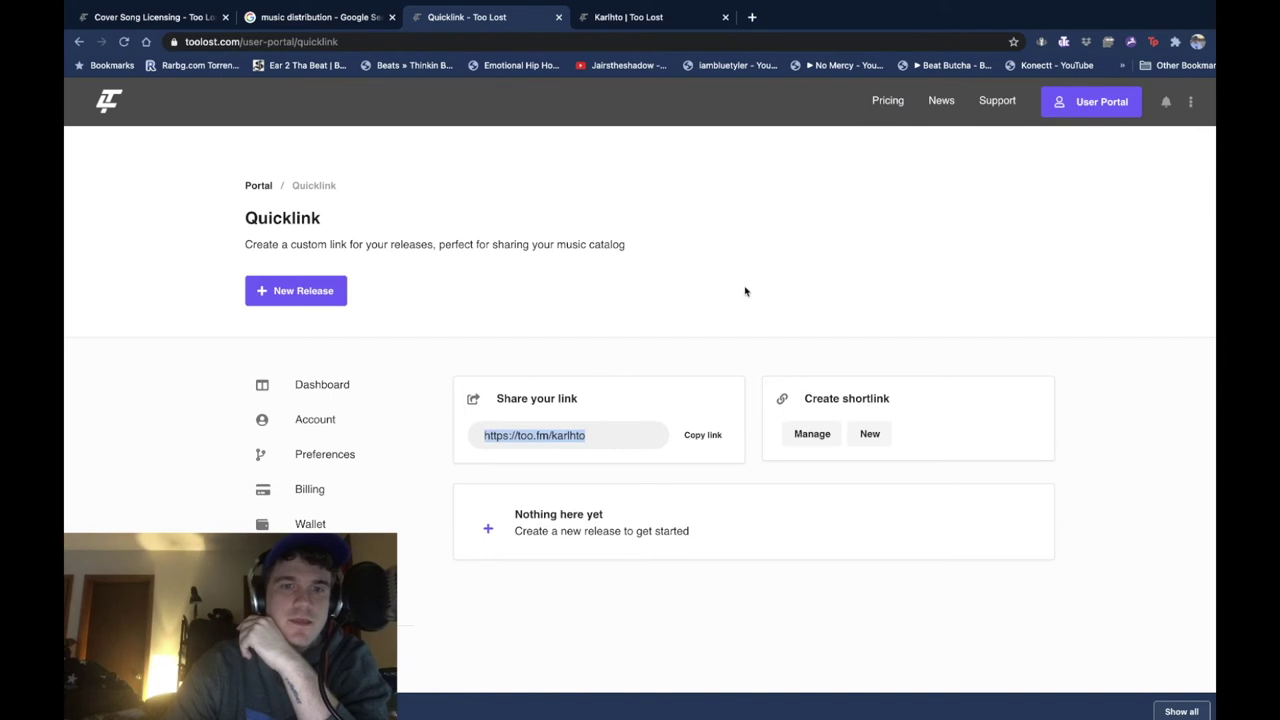
left_click(672, 21)
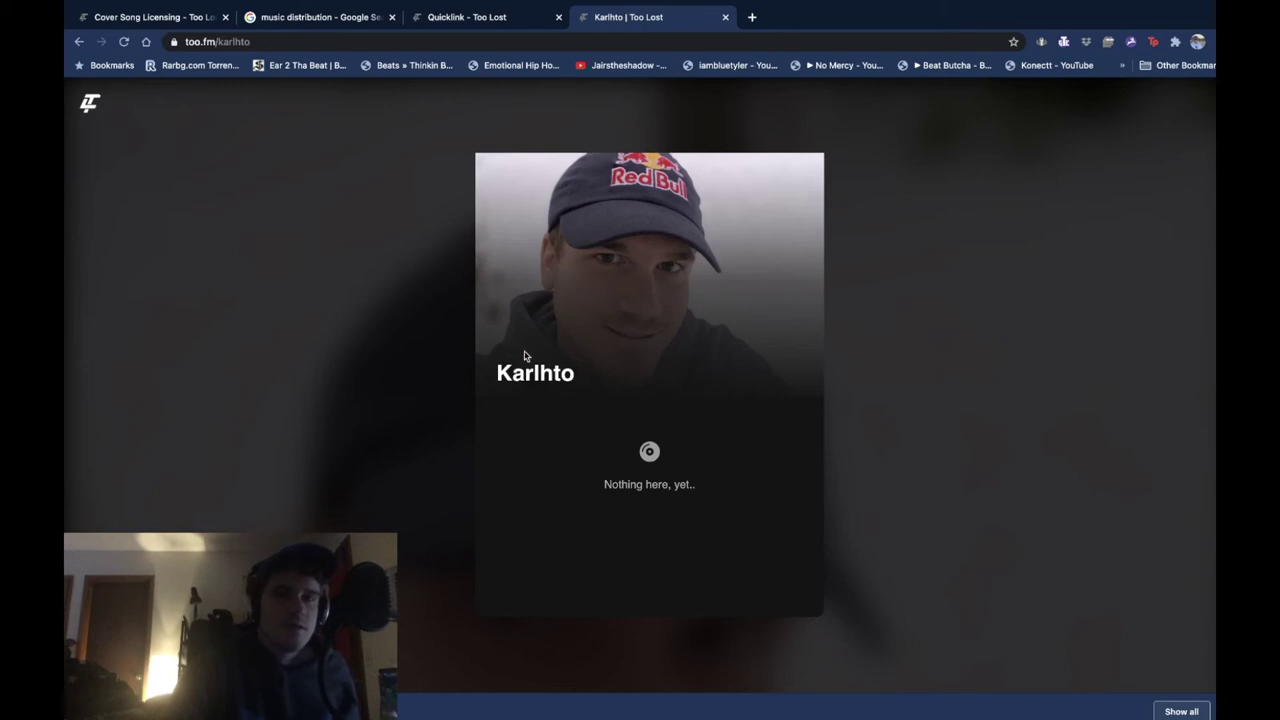
left_click(479, 21)
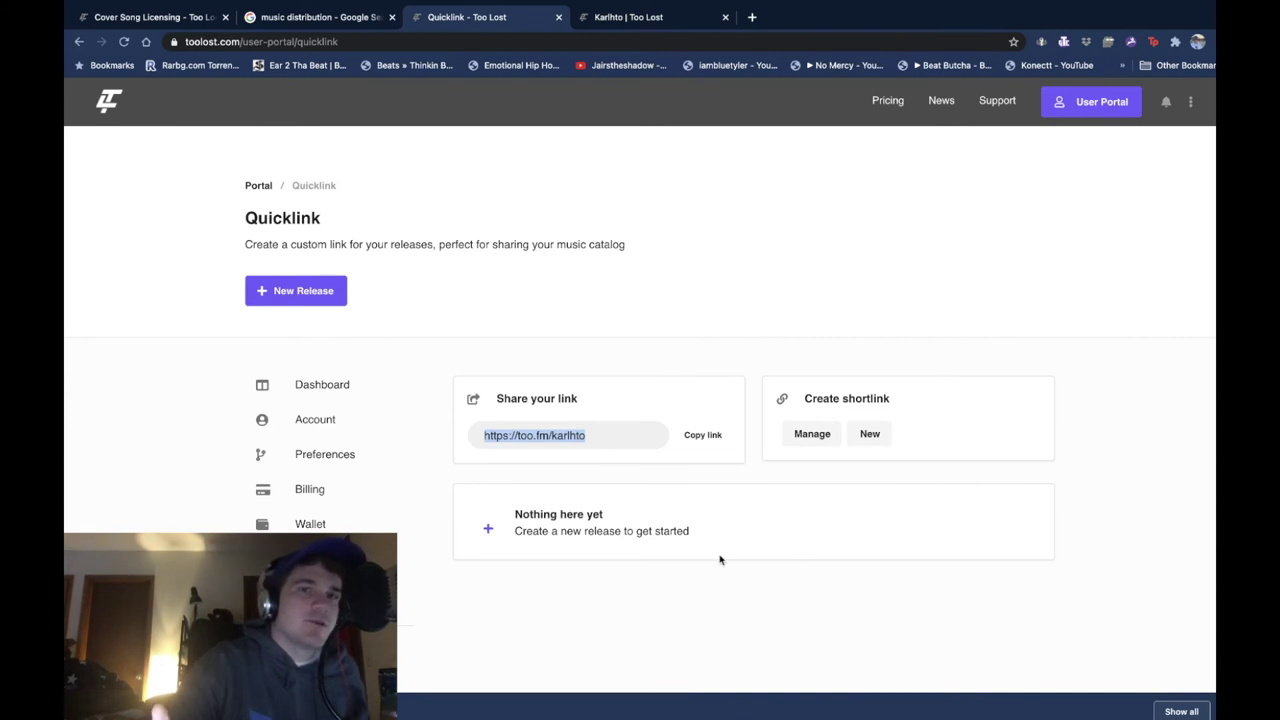
left_click(762, 598)
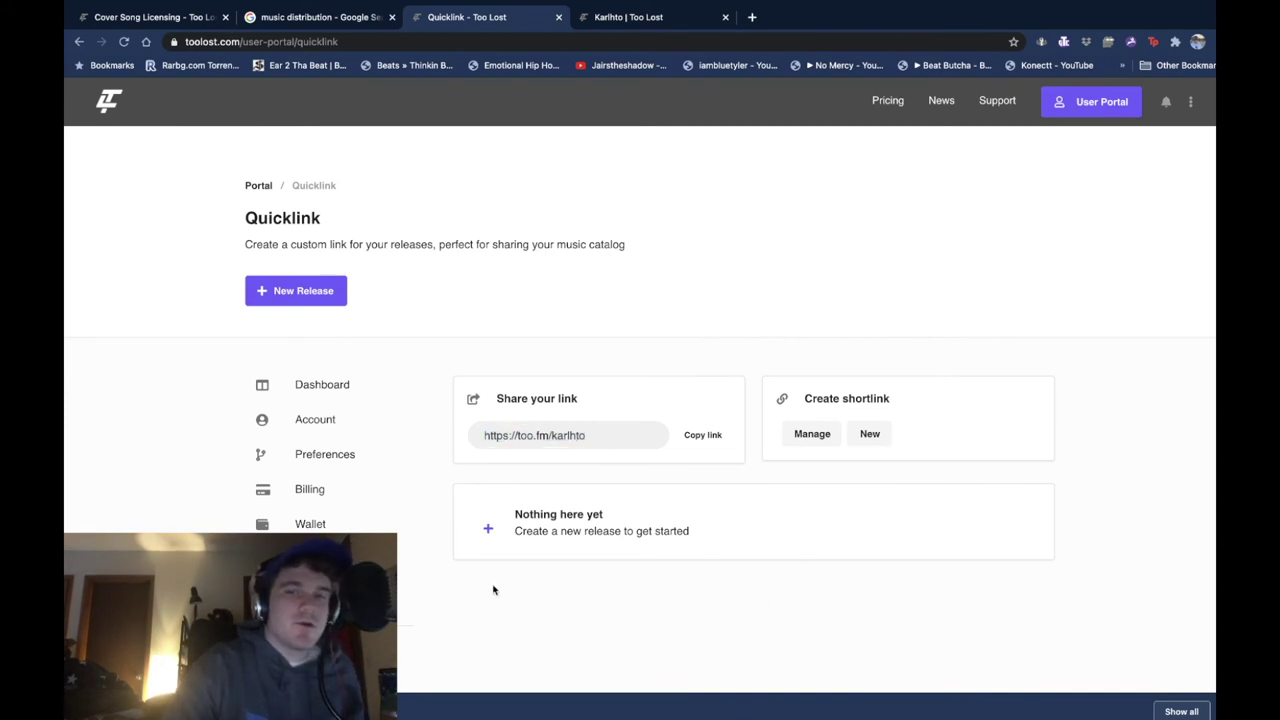
mouse_move(696, 700)
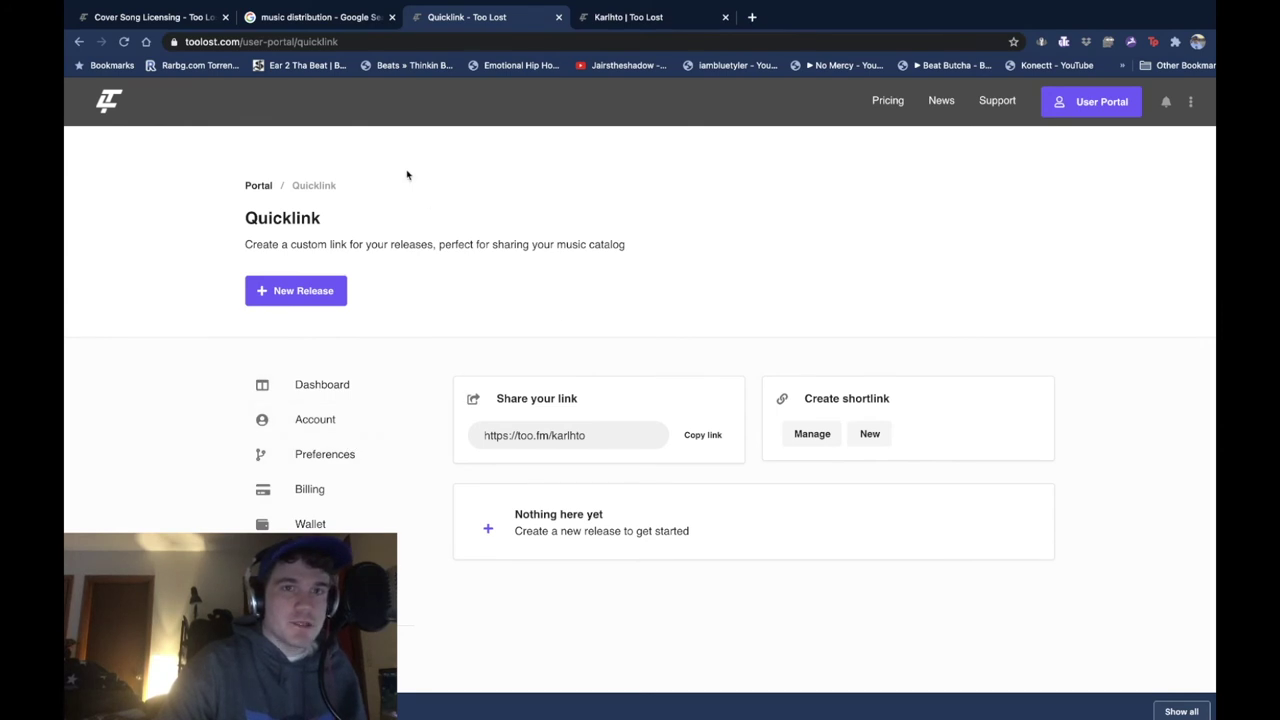
Switch to the Cover Song Licensing page's tab and search the web for "toolost" from there.
left_click(147, 18)
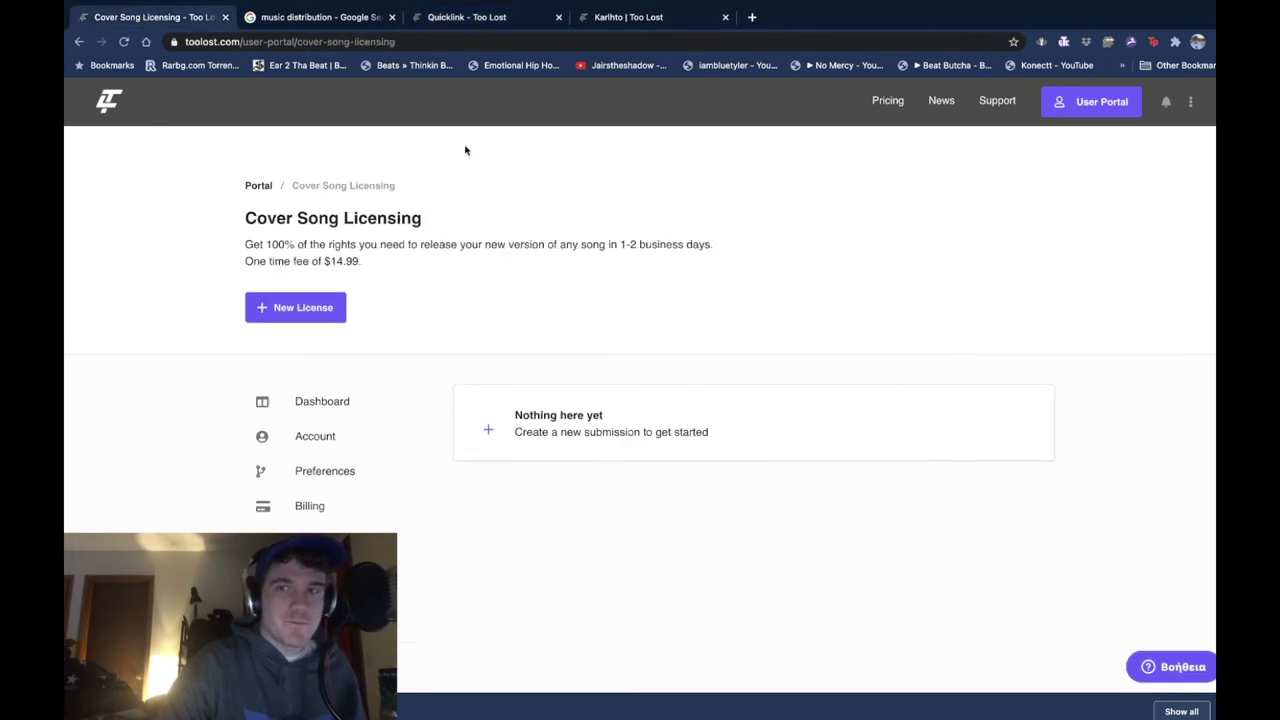
left_click(459, 44)
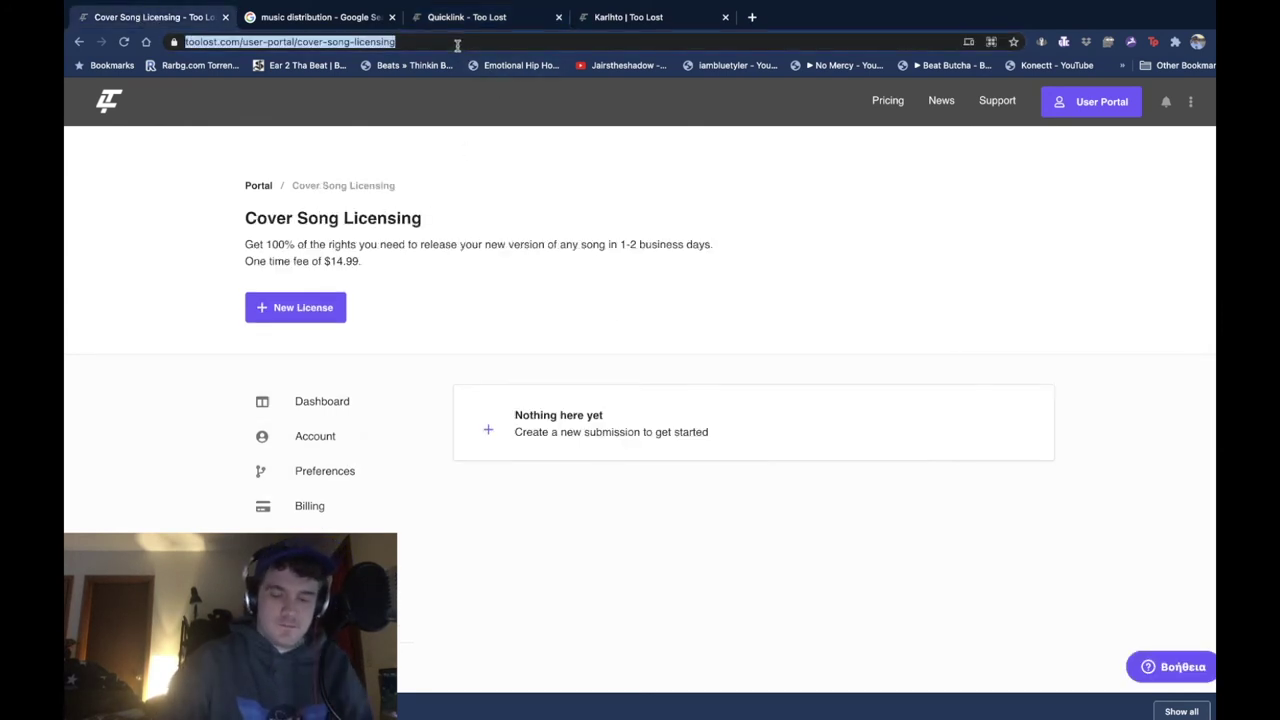
type("too")
key("Return")
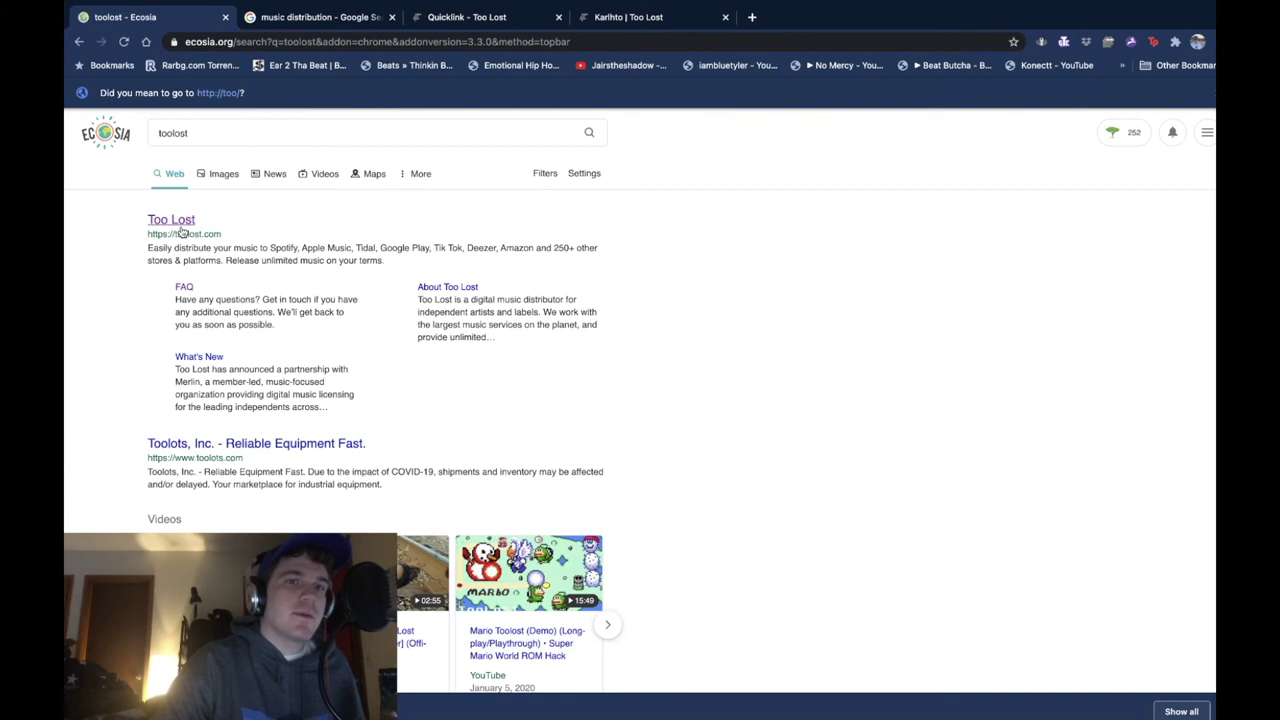
Open the Too Lost website from the search results and read its sections on payment splits, earnings, release security and YouTube Content ID.
left_click(181, 231)
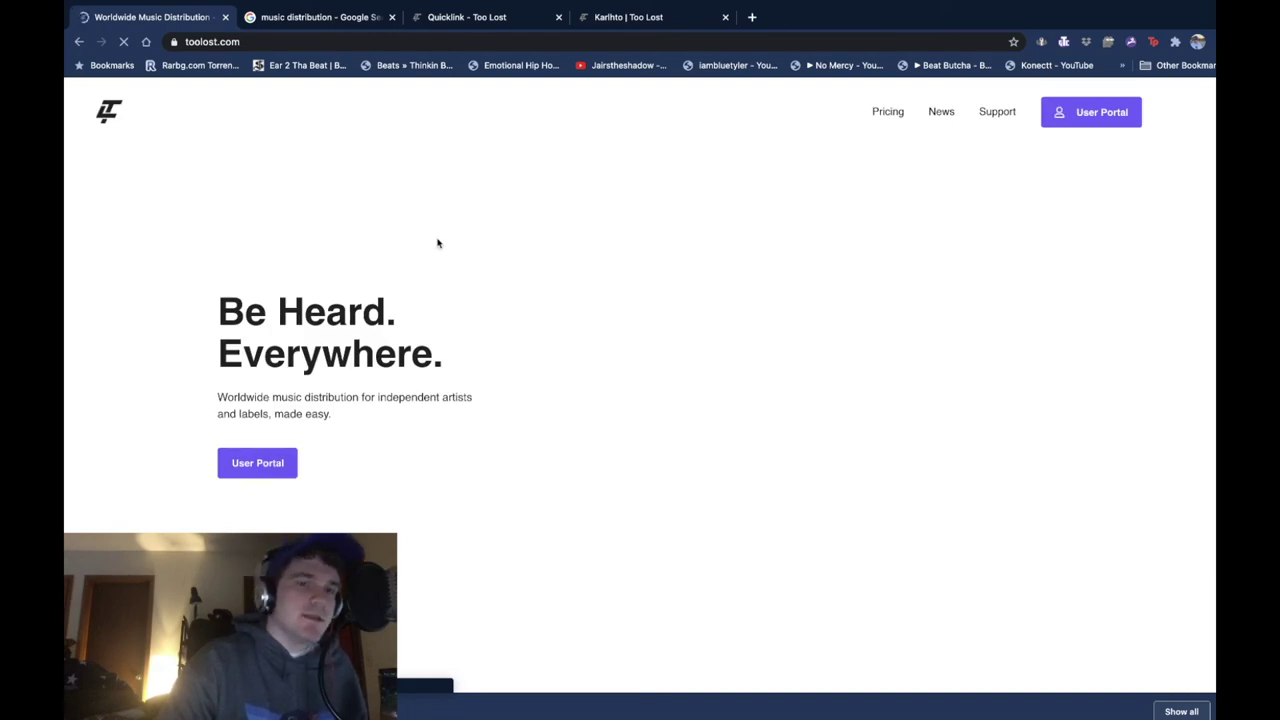
scroll(585, 296, "down", 6)
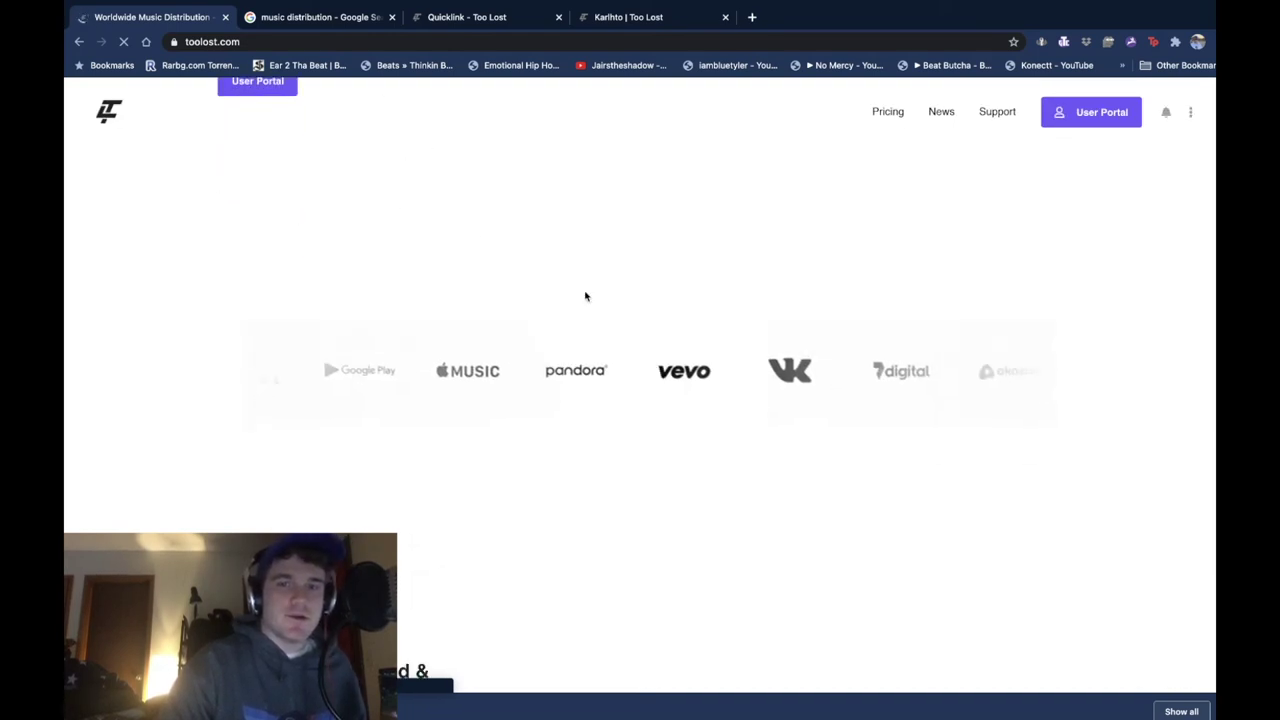
scroll(585, 296, "down", 4)
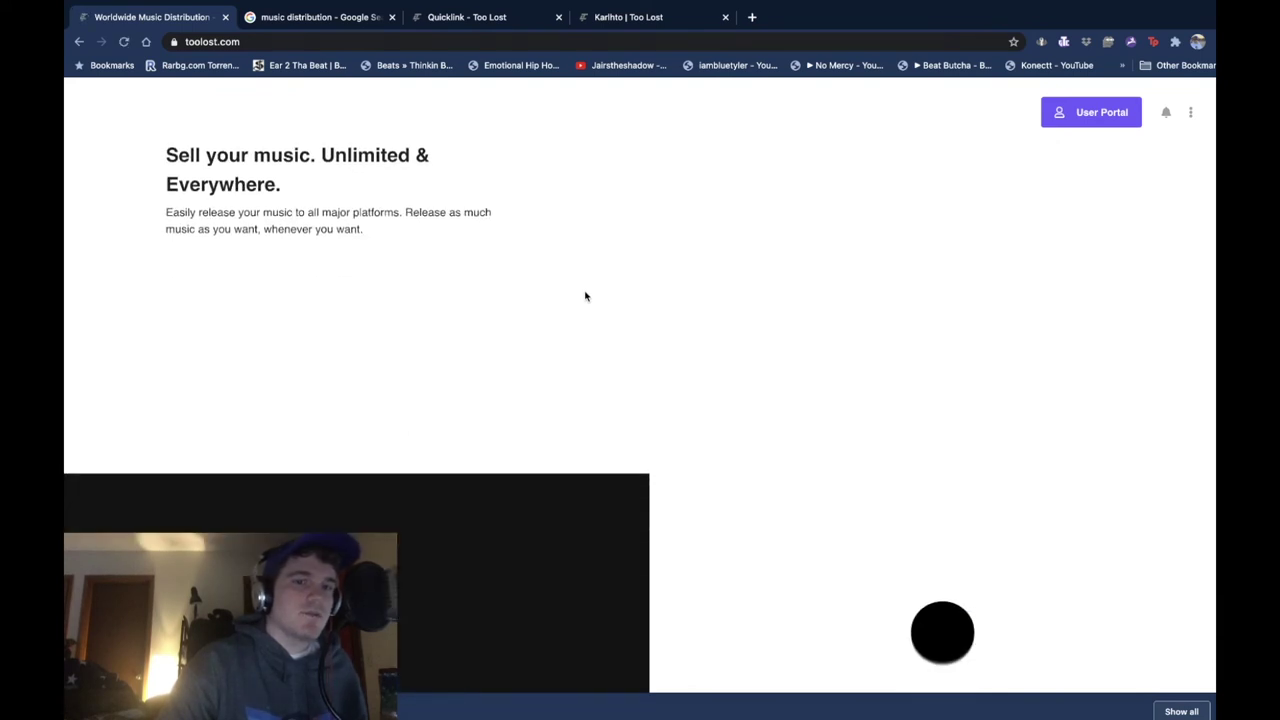
scroll(585, 296, "down", 6)
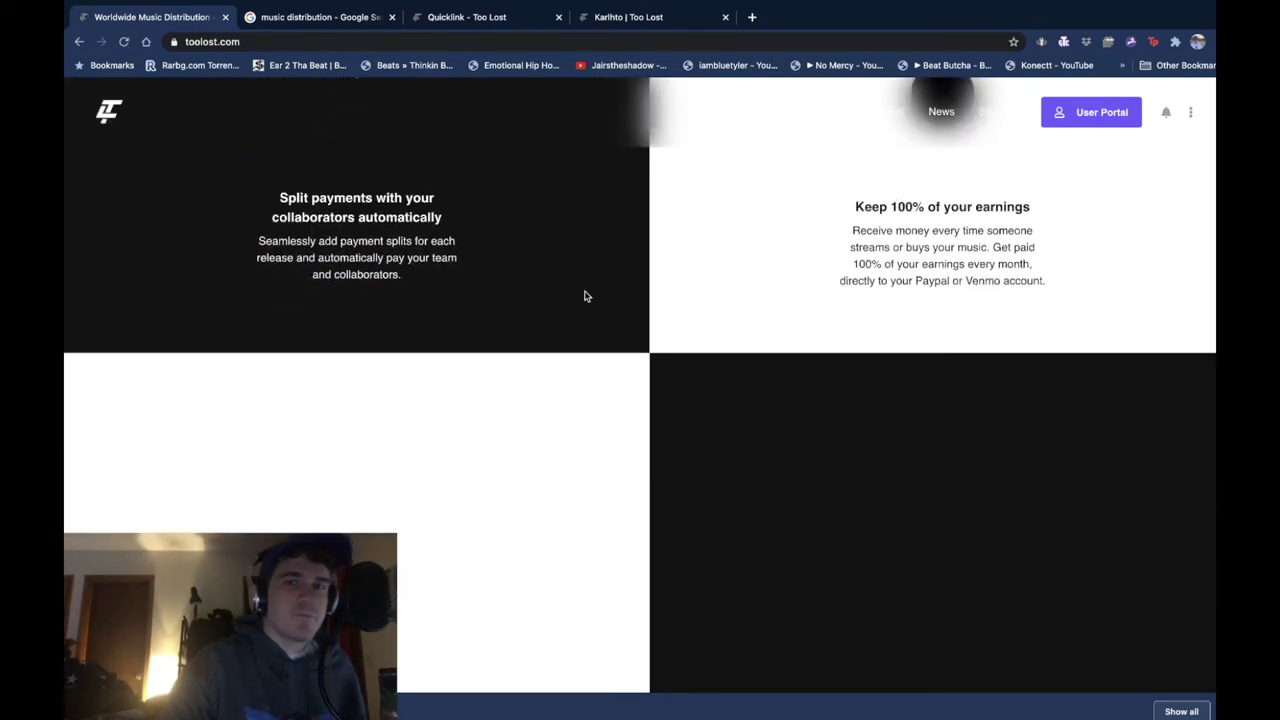
scroll(585, 296, "up", 2)
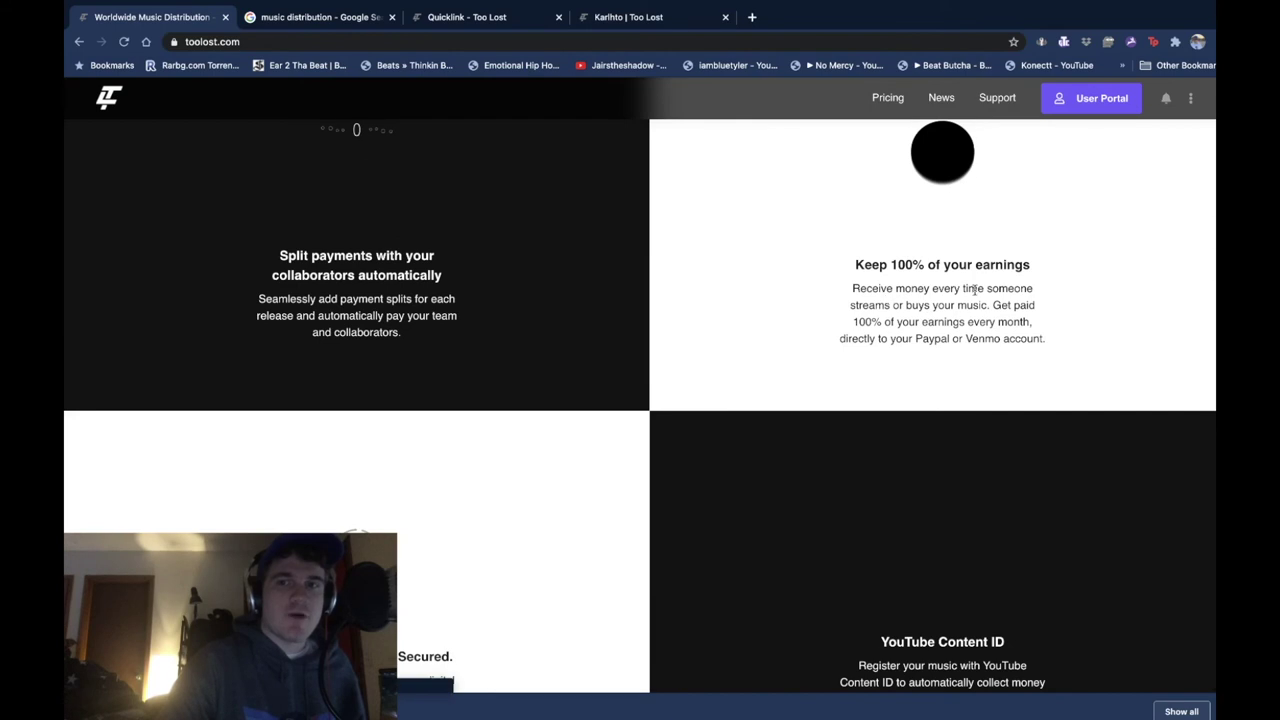
scroll(471, 252, "down", 6)
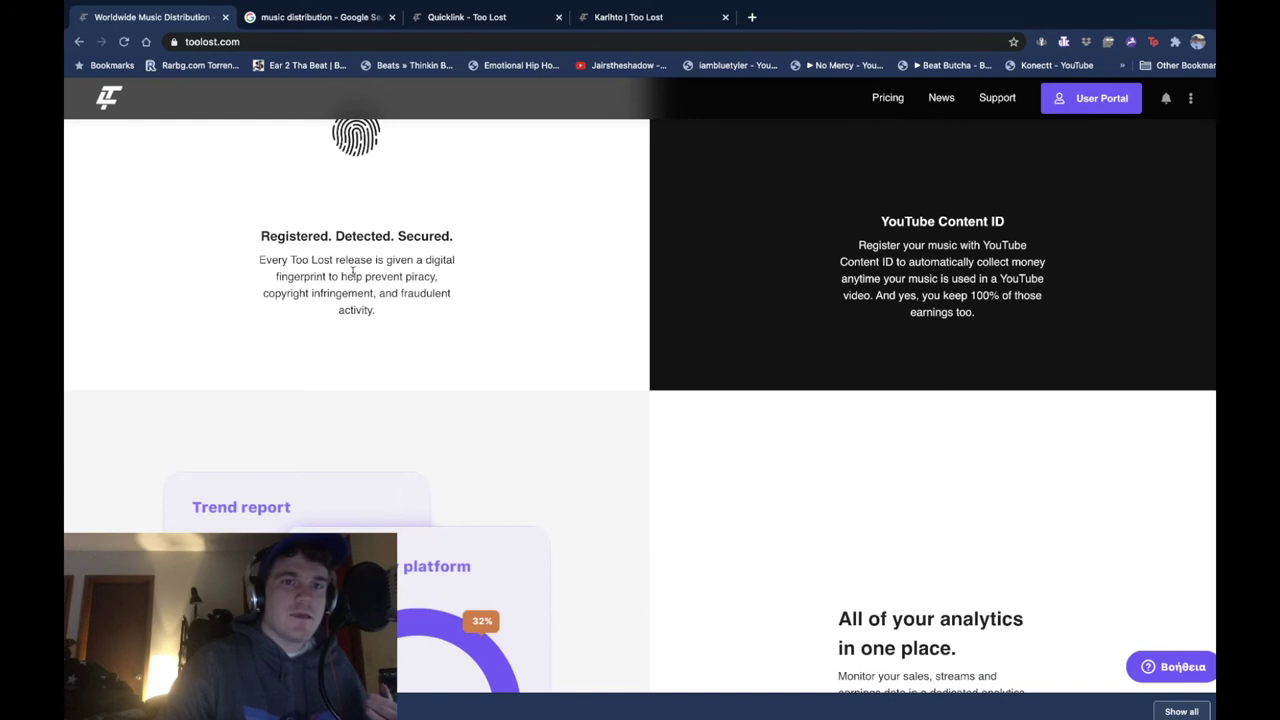
scroll(489, 303, "down", 3)
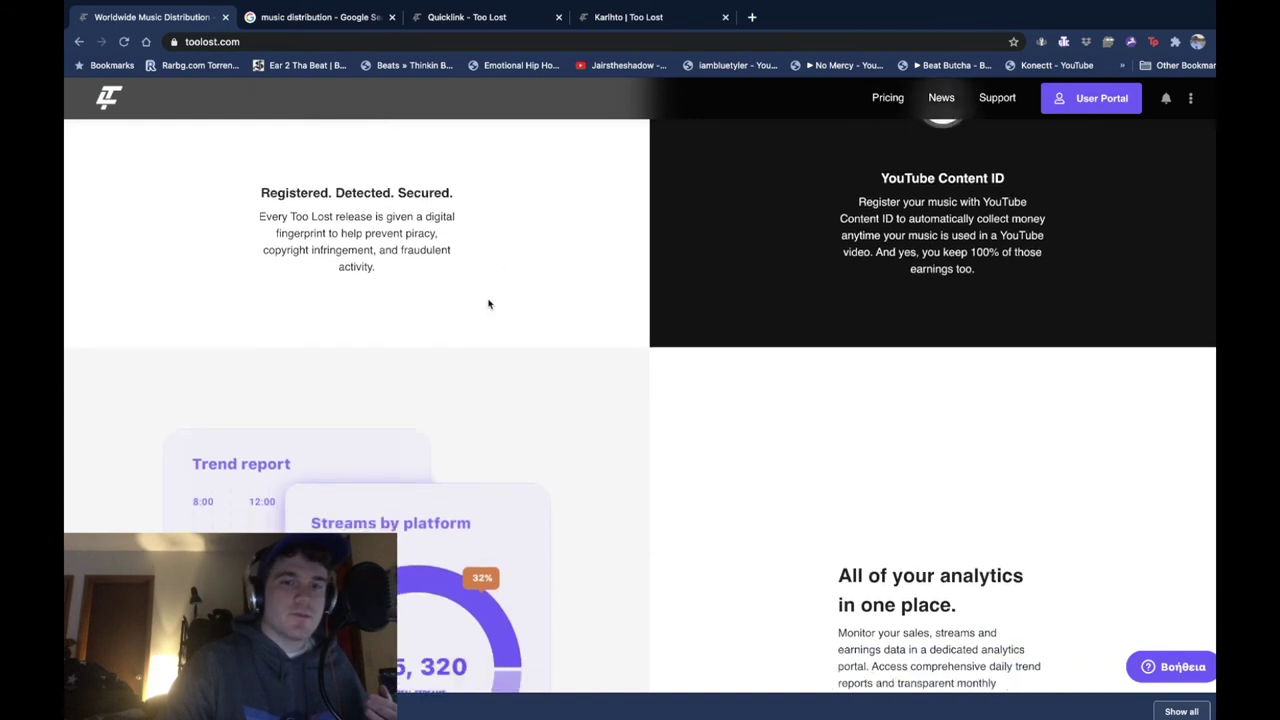
Examine the Too Lost homepage's sections on release sharing, the uploader and the additional features.
scroll(489, 303, "down", 5)
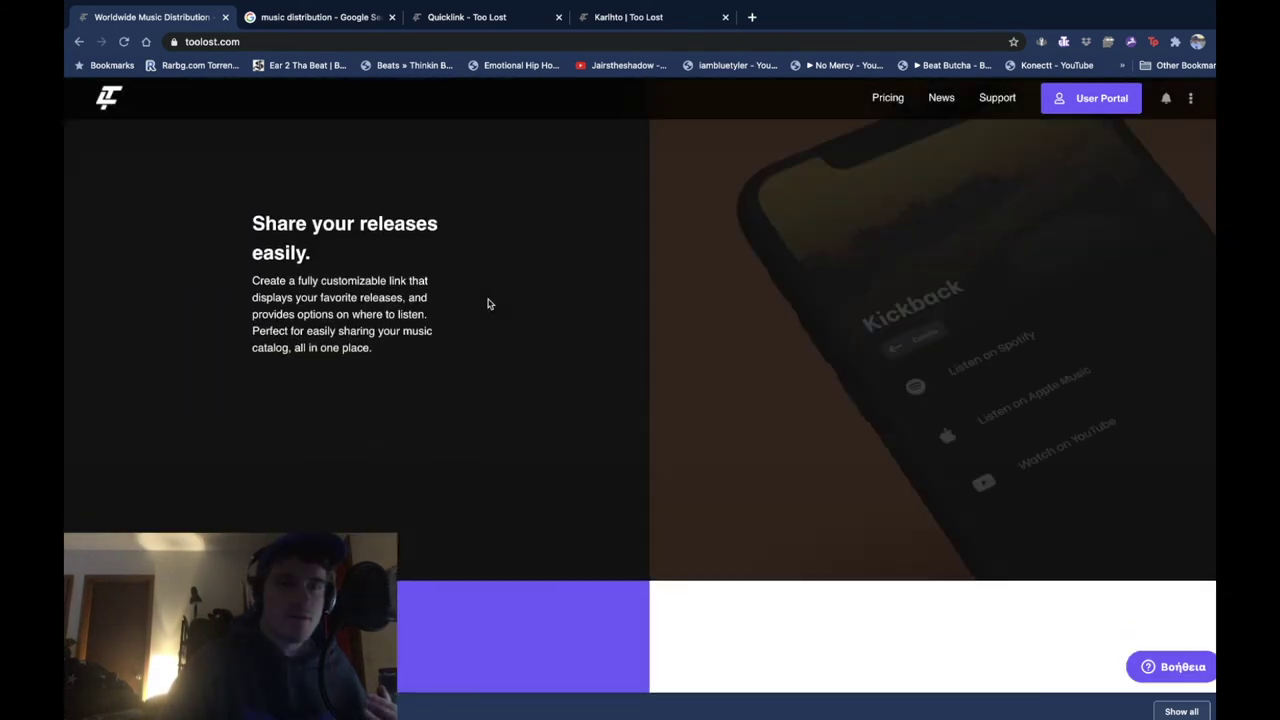
scroll(489, 303, "down", 4)
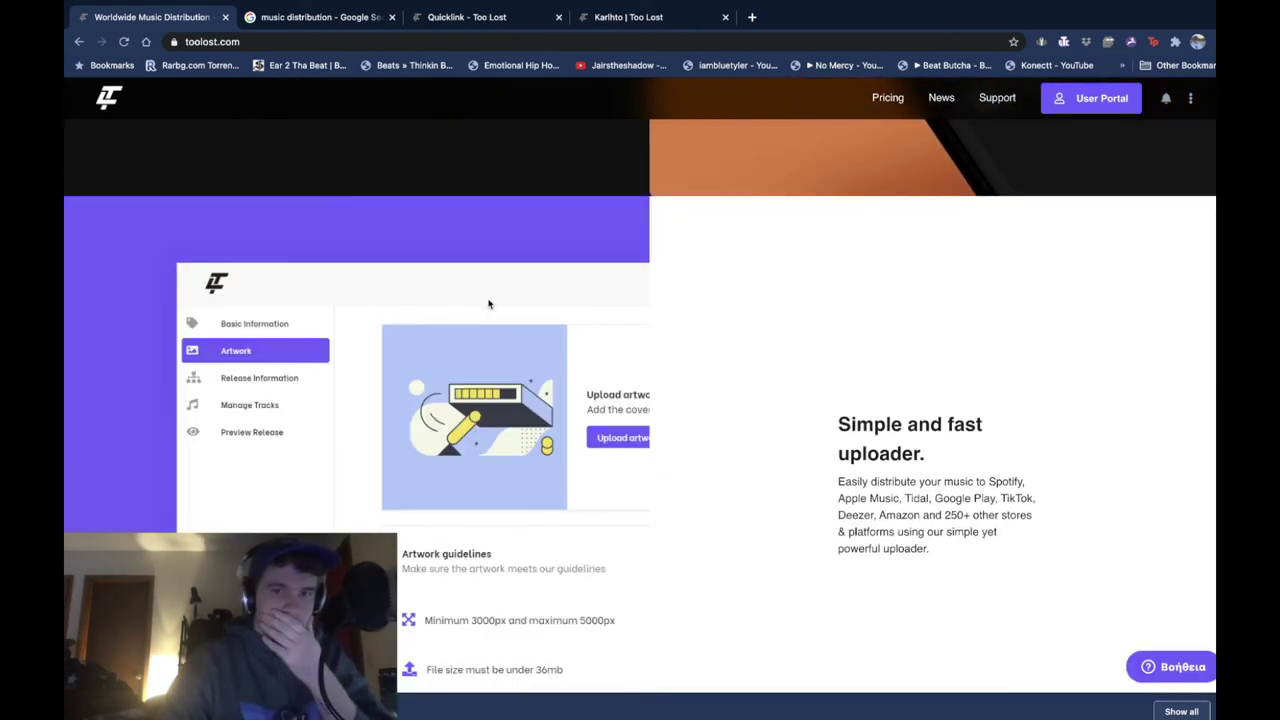
scroll(489, 303, "down", 6)
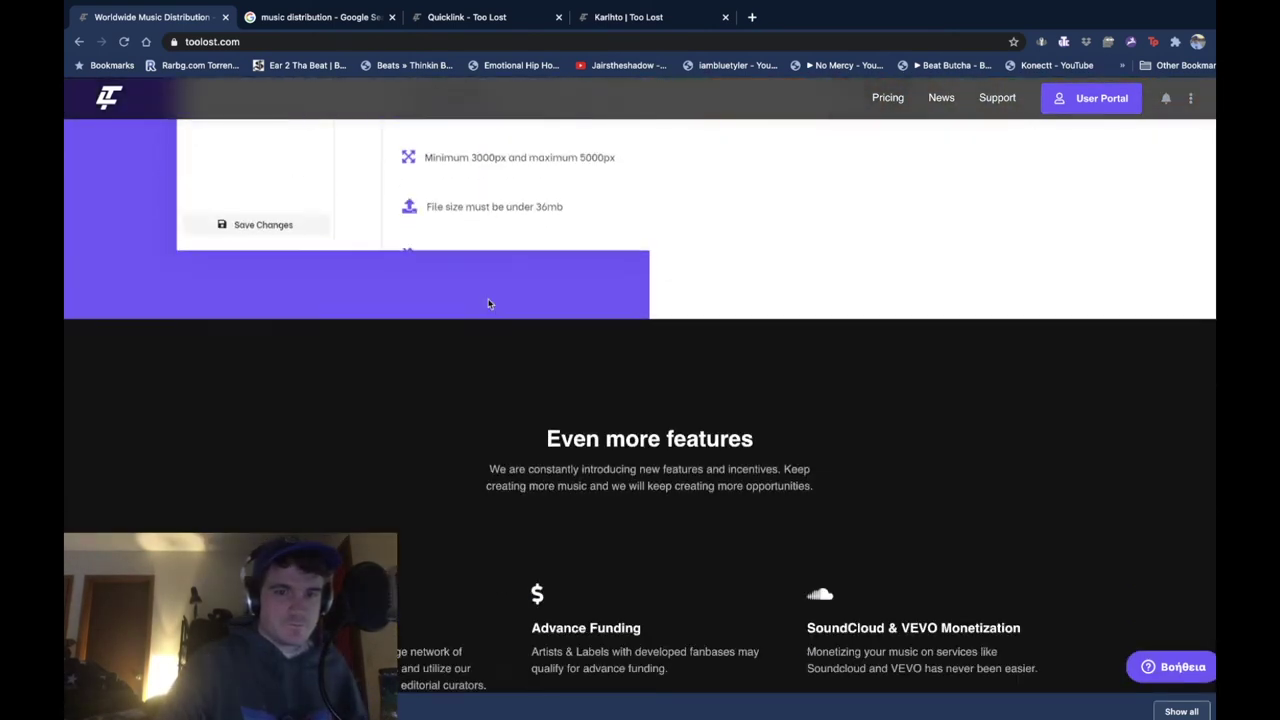
scroll(489, 303, "down", 2)
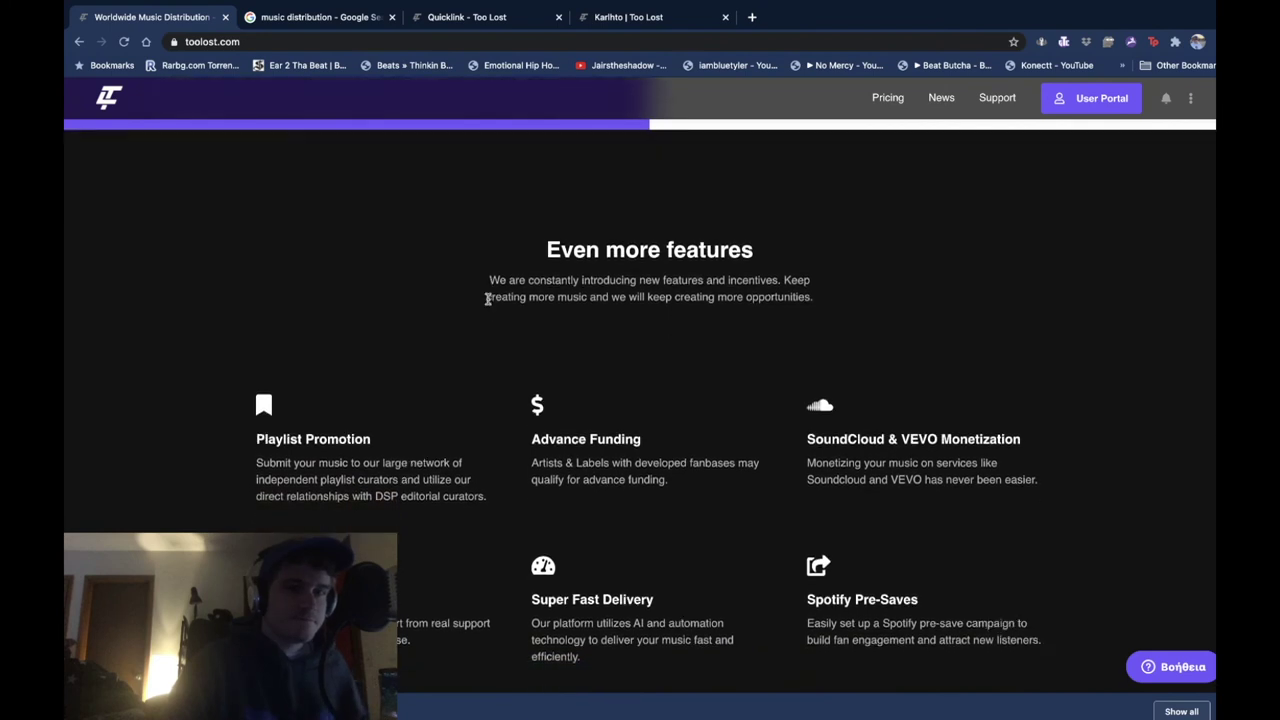
scroll(488, 300, "down", 1)
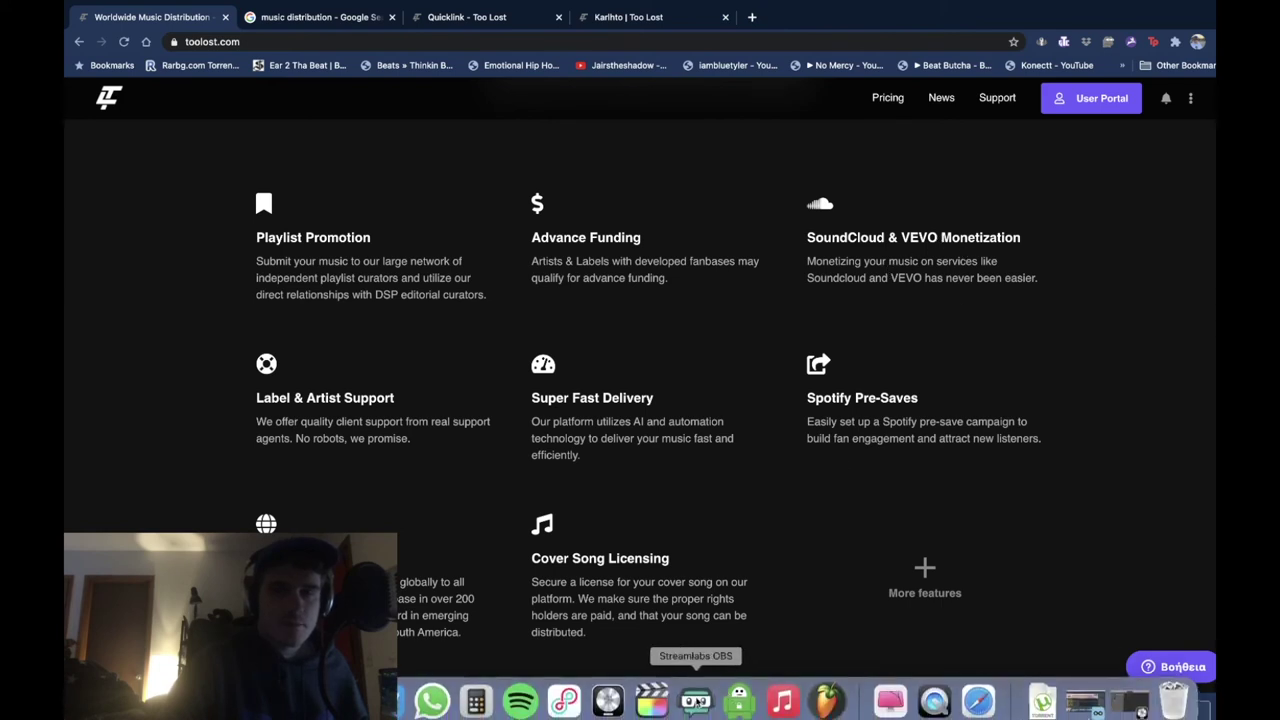
Look briefly at the artist page and the music distribution search results, and load toolost.com in a new browser tab.
left_click(696, 702)
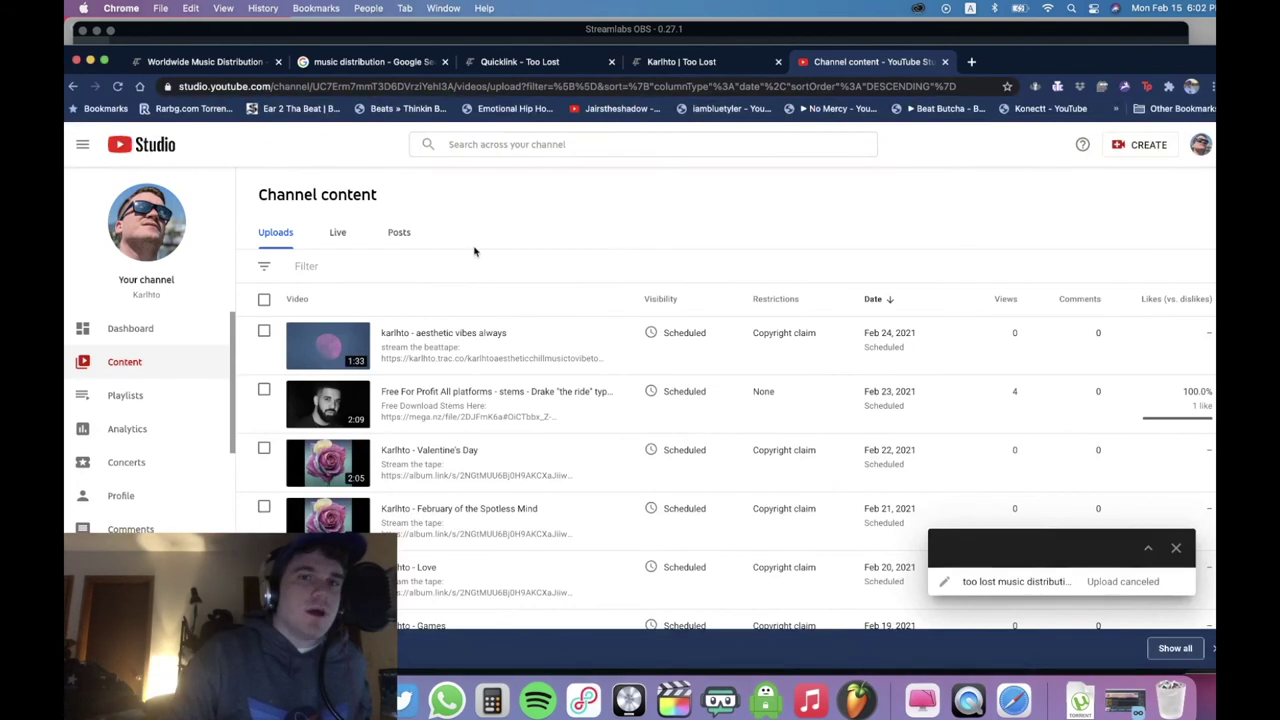
left_click(667, 62)
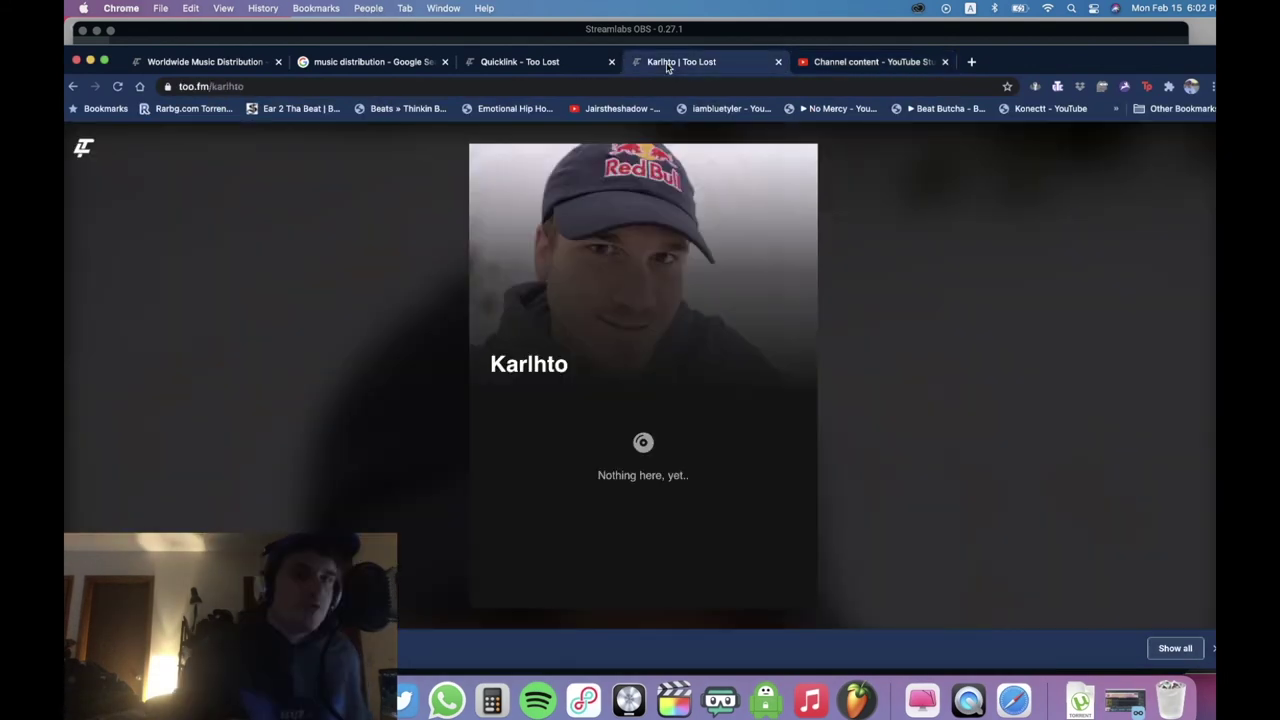
left_click(403, 75)
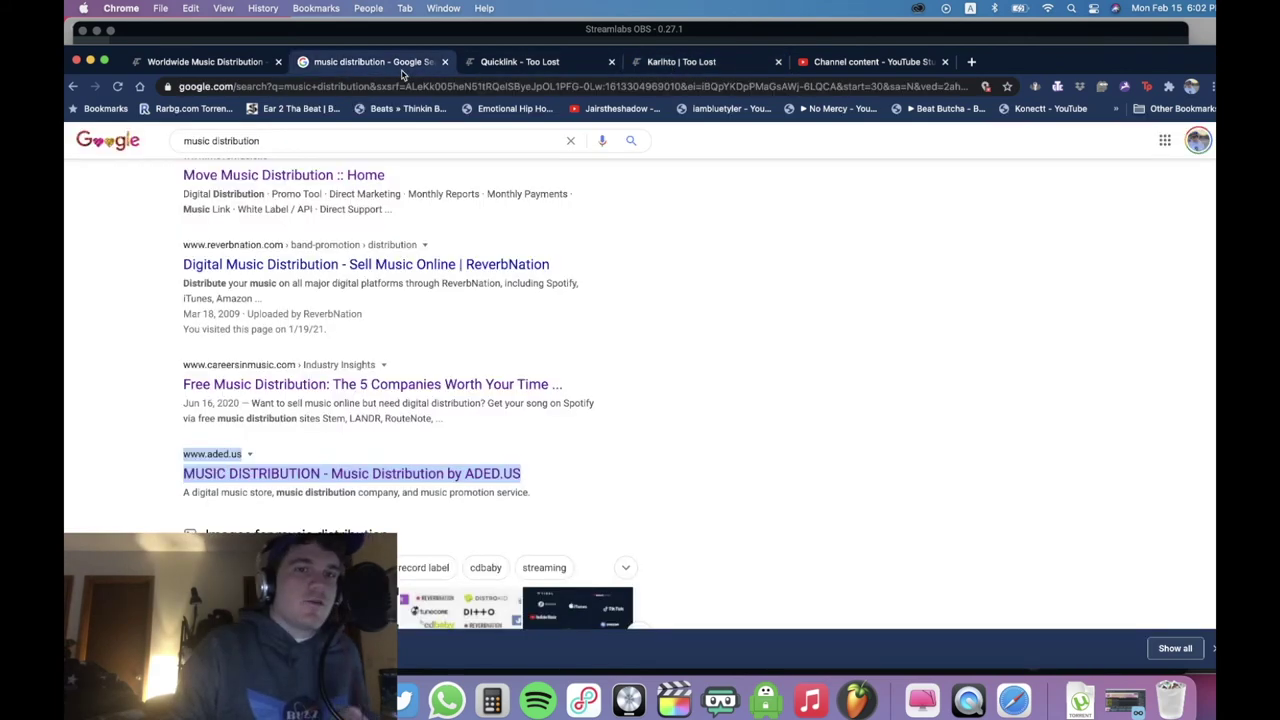
left_click(971, 61)
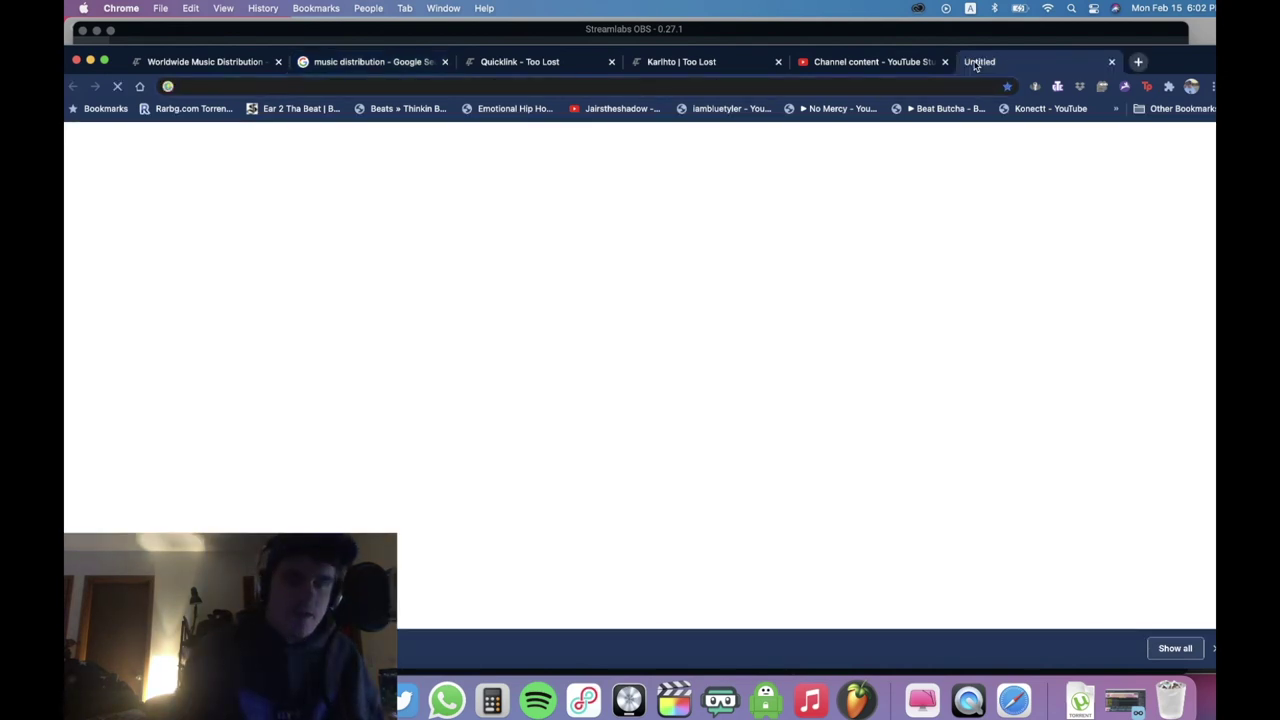
type("too")
key("Return")
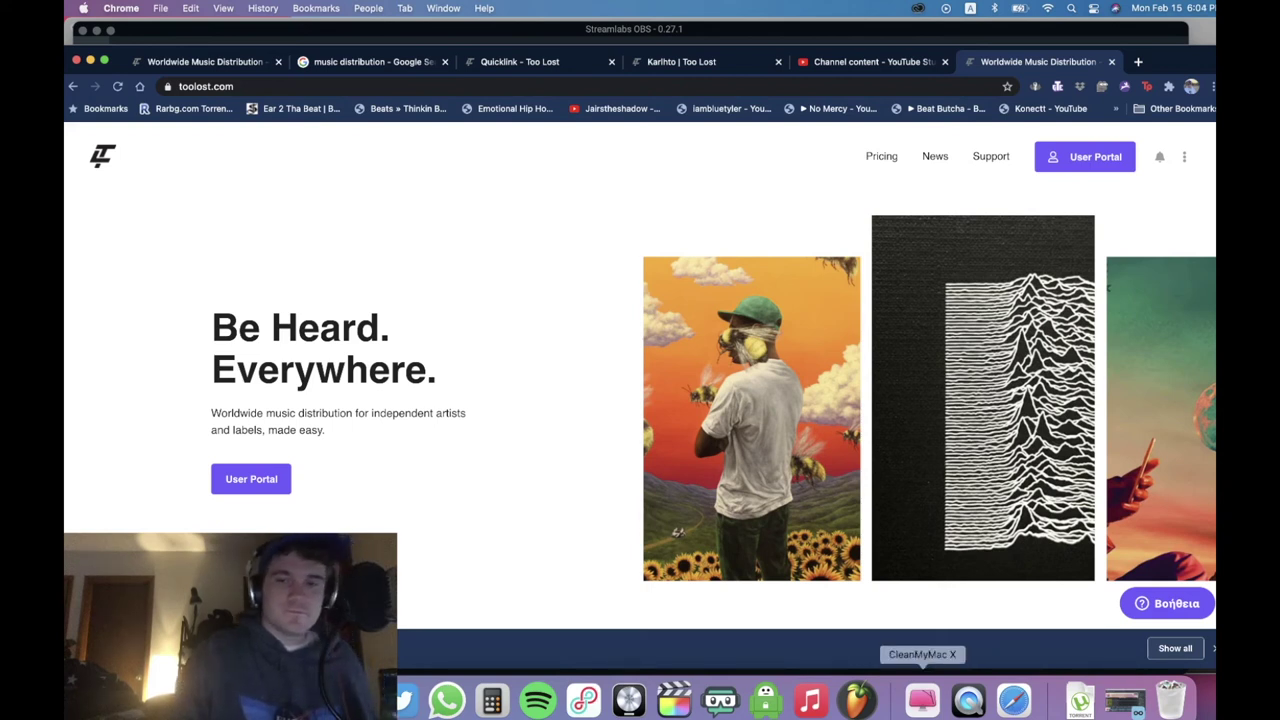
left_click(720, 700)
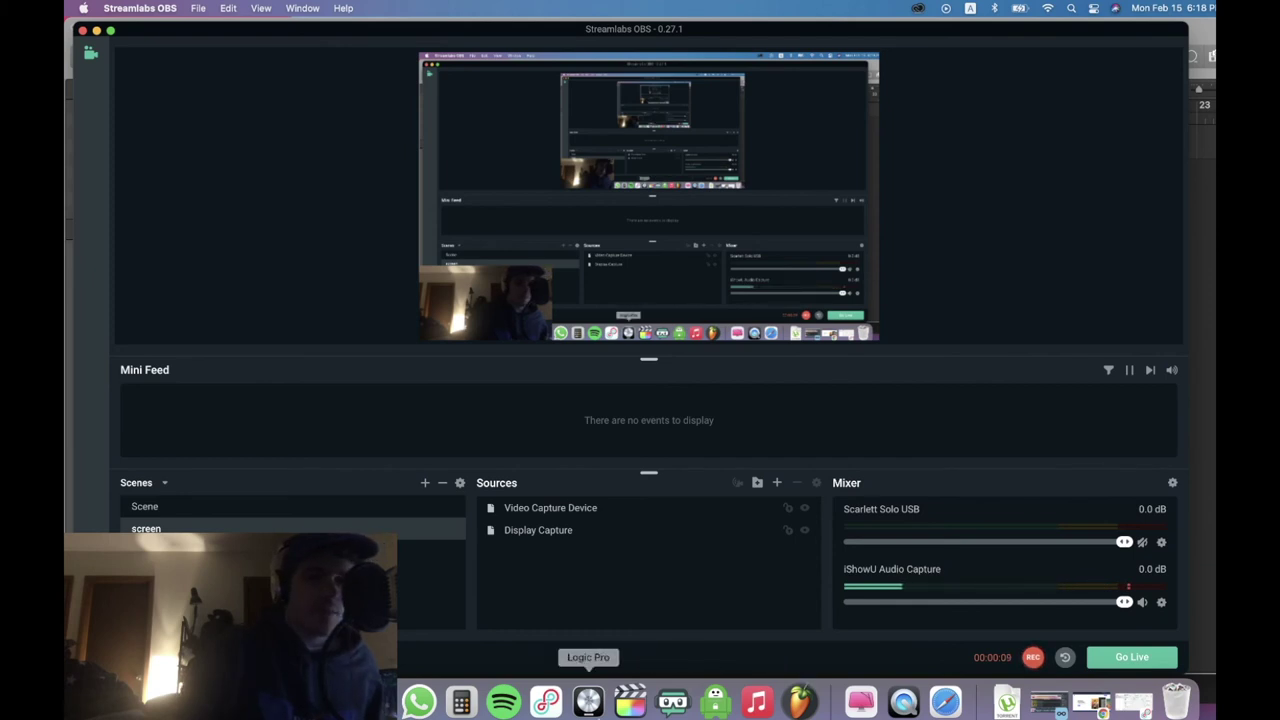
left_click(588, 700)
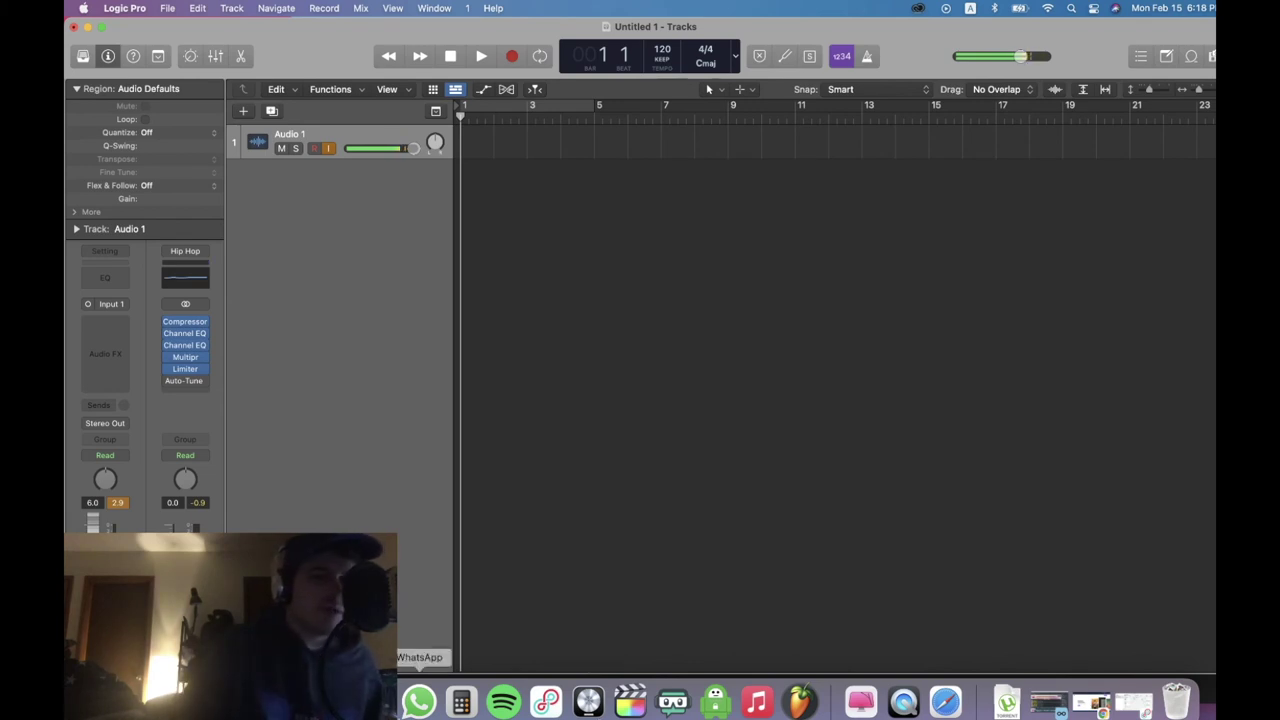
left_click(1133, 703)
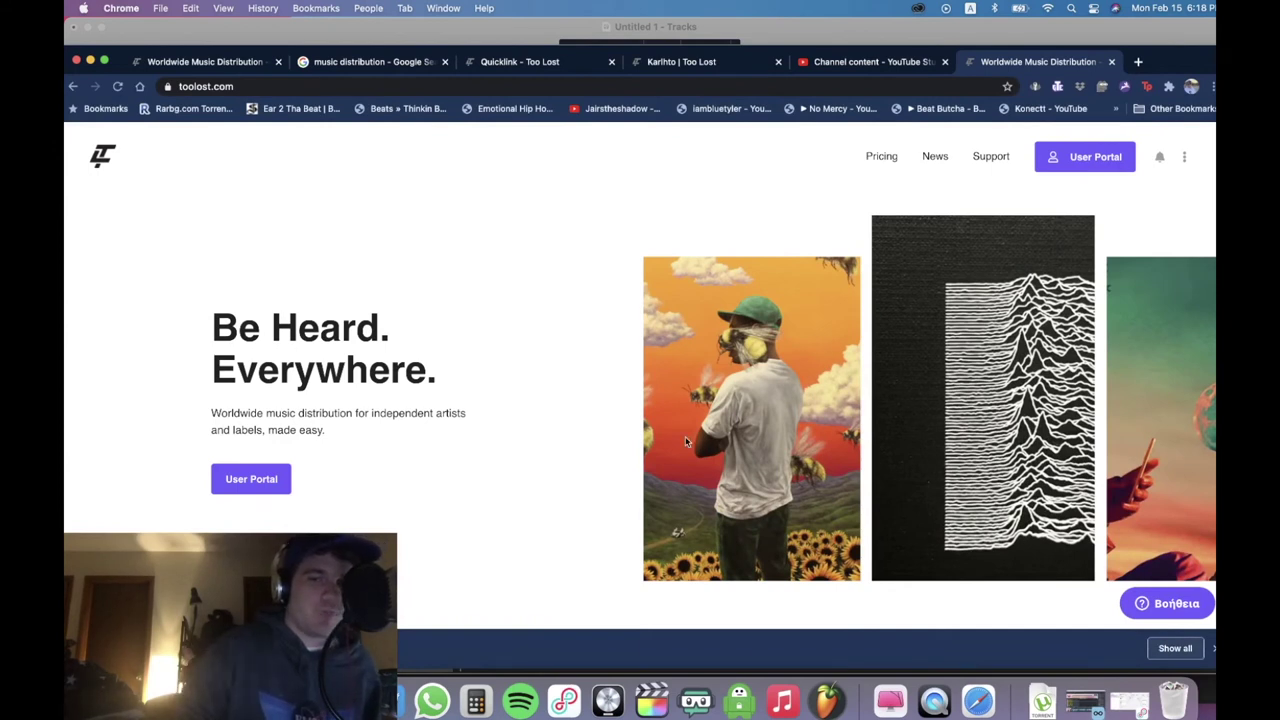
left_click(607, 703)
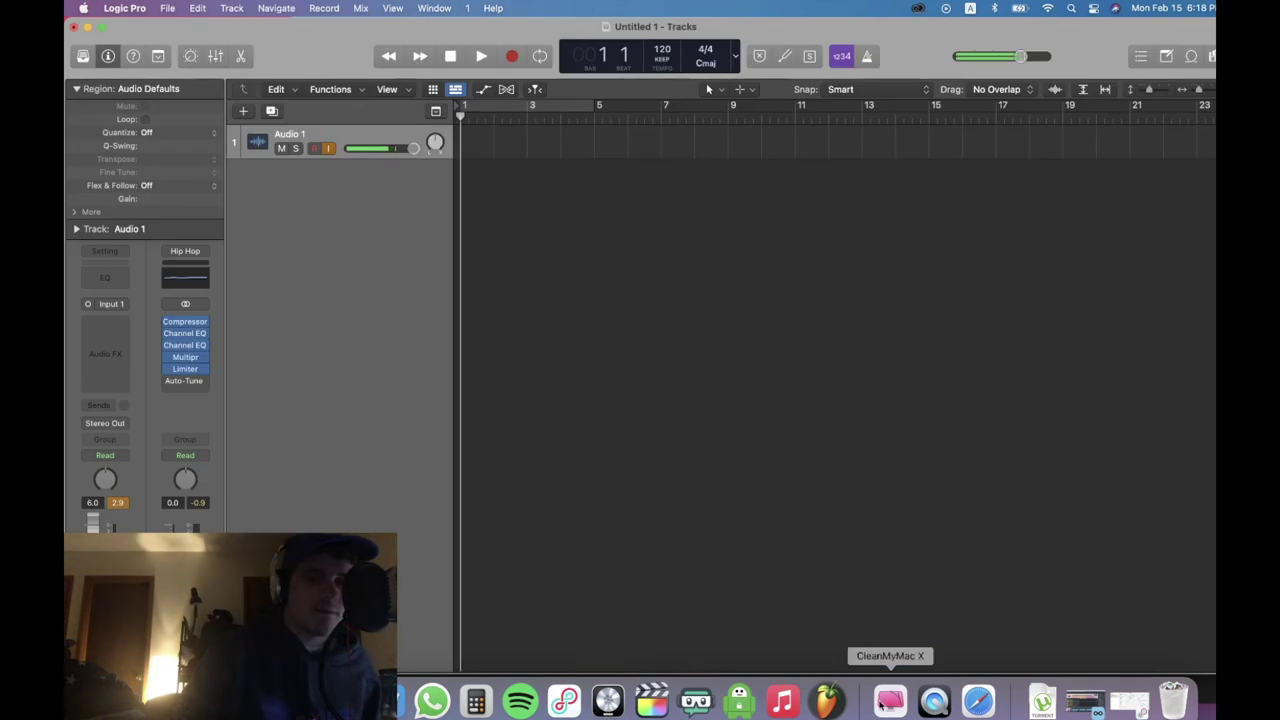
left_click(697, 700)
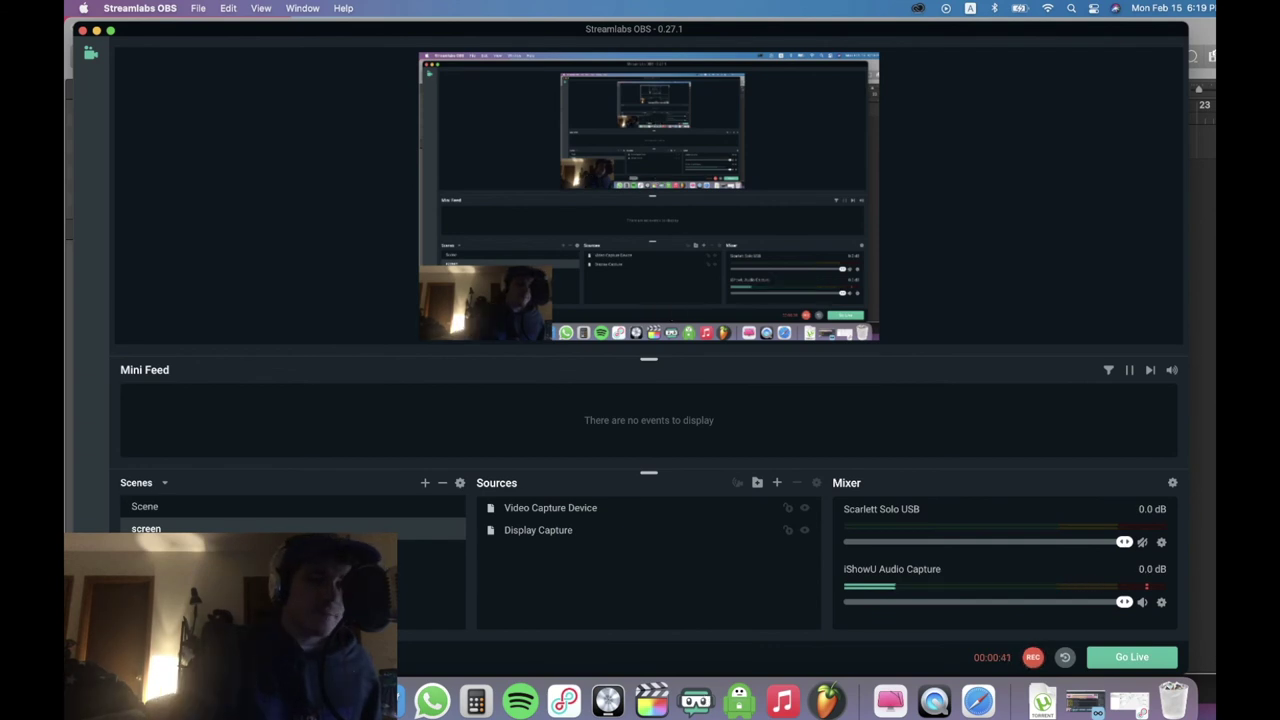
key("super+Tab")
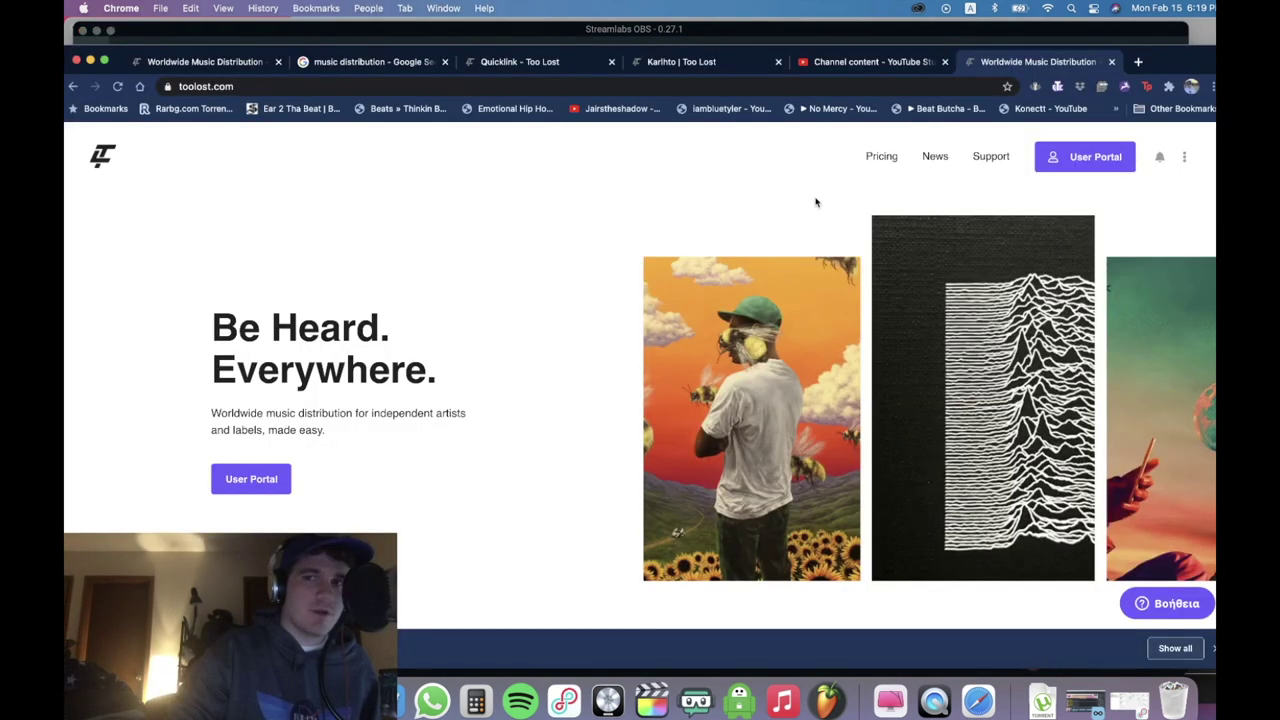
Open Too Lost's support Help Center and search its articles for "music video".
left_click(989, 159)
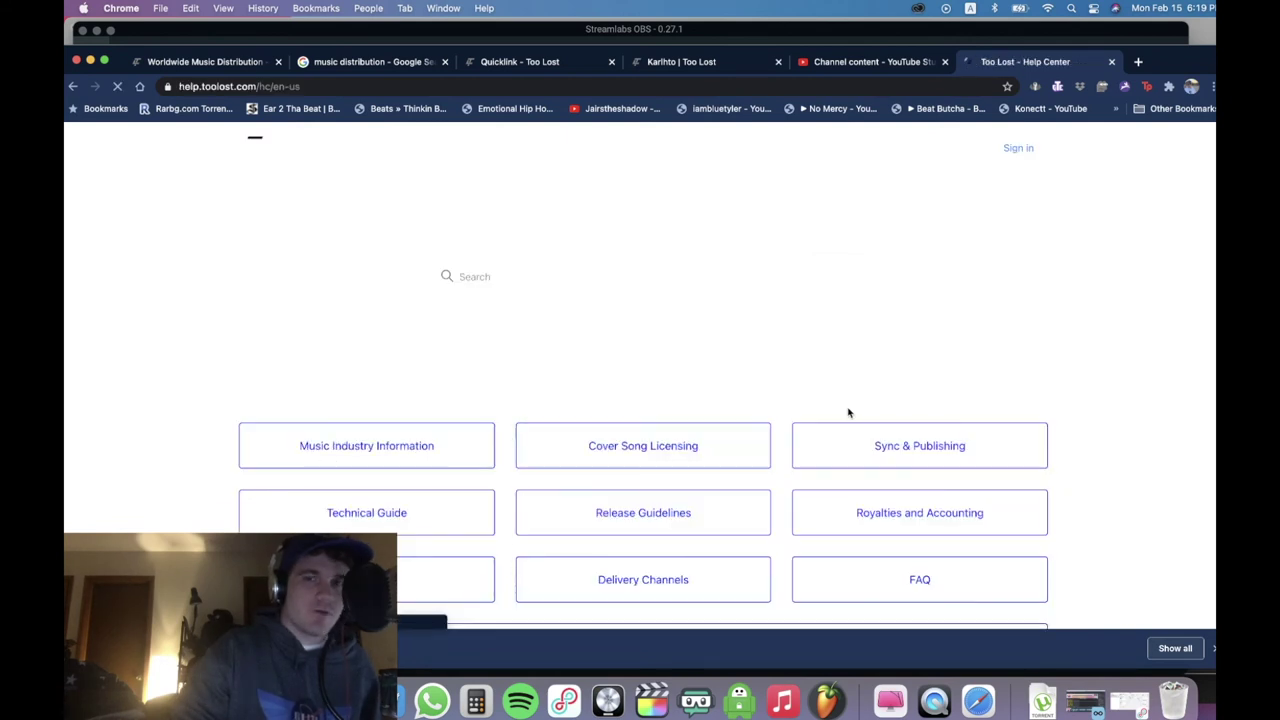
scroll(933, 493, "down", 2)
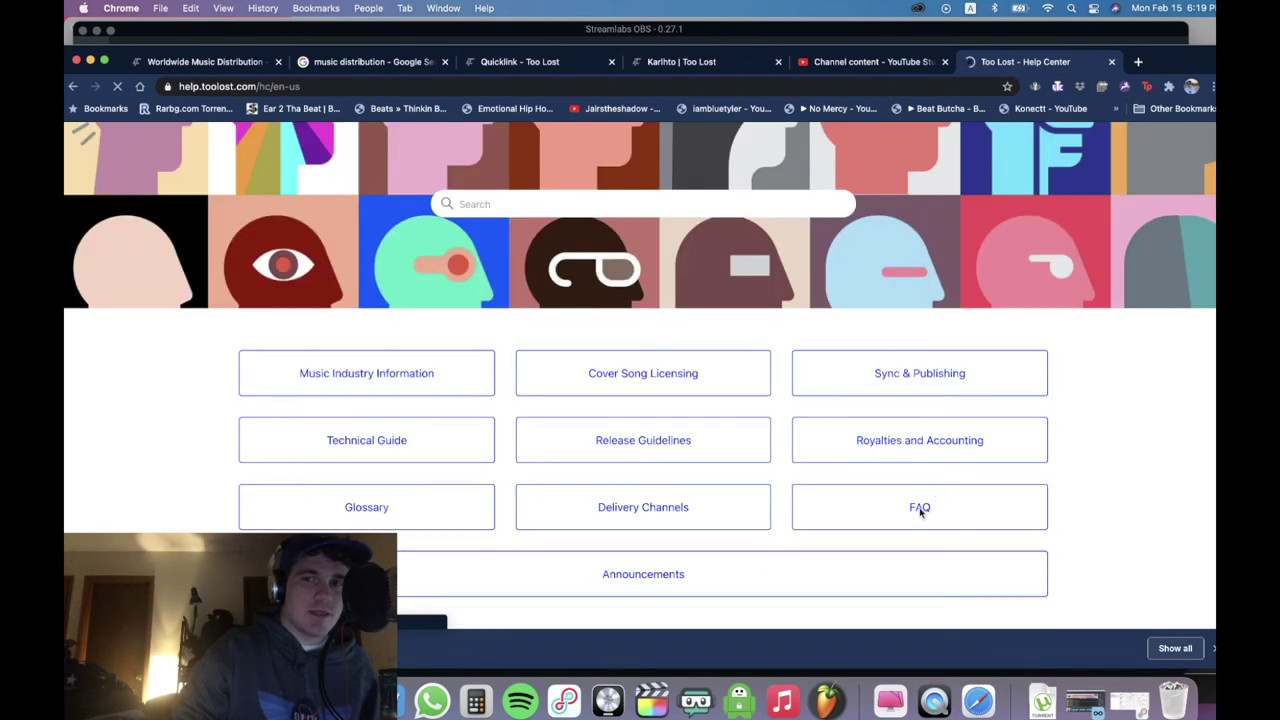
left_click(917, 513)
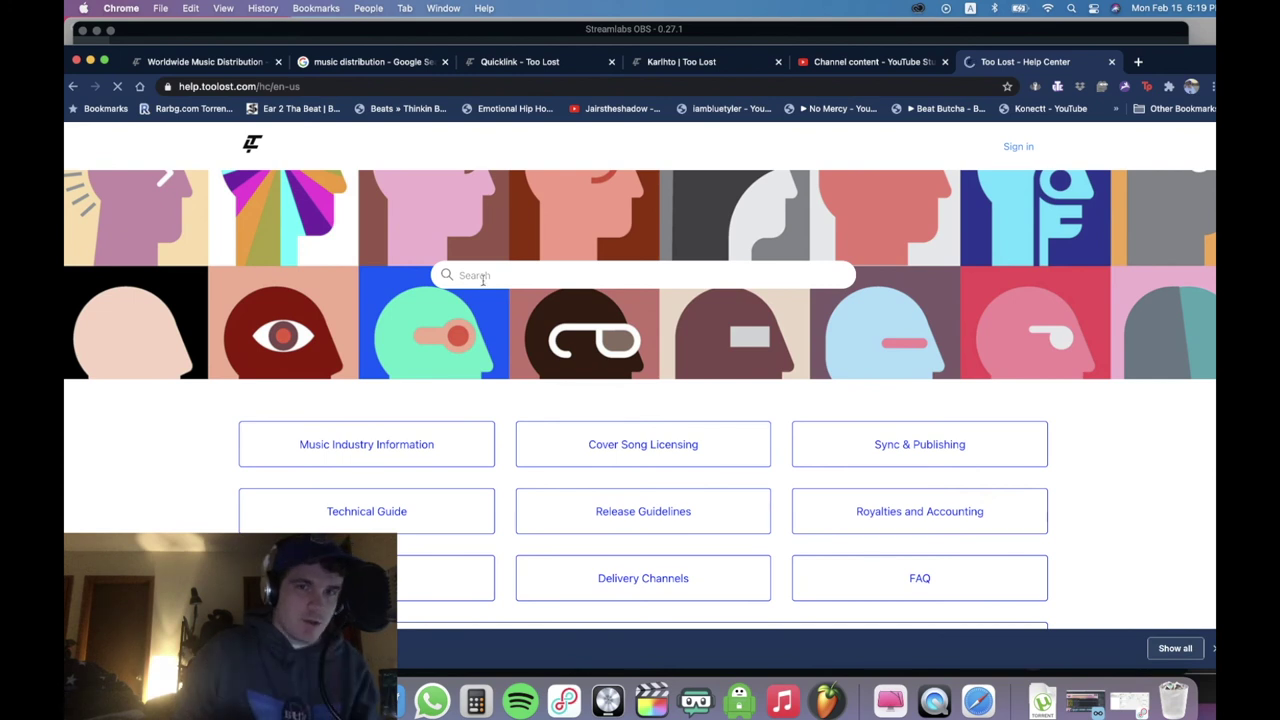
left_click(484, 278)
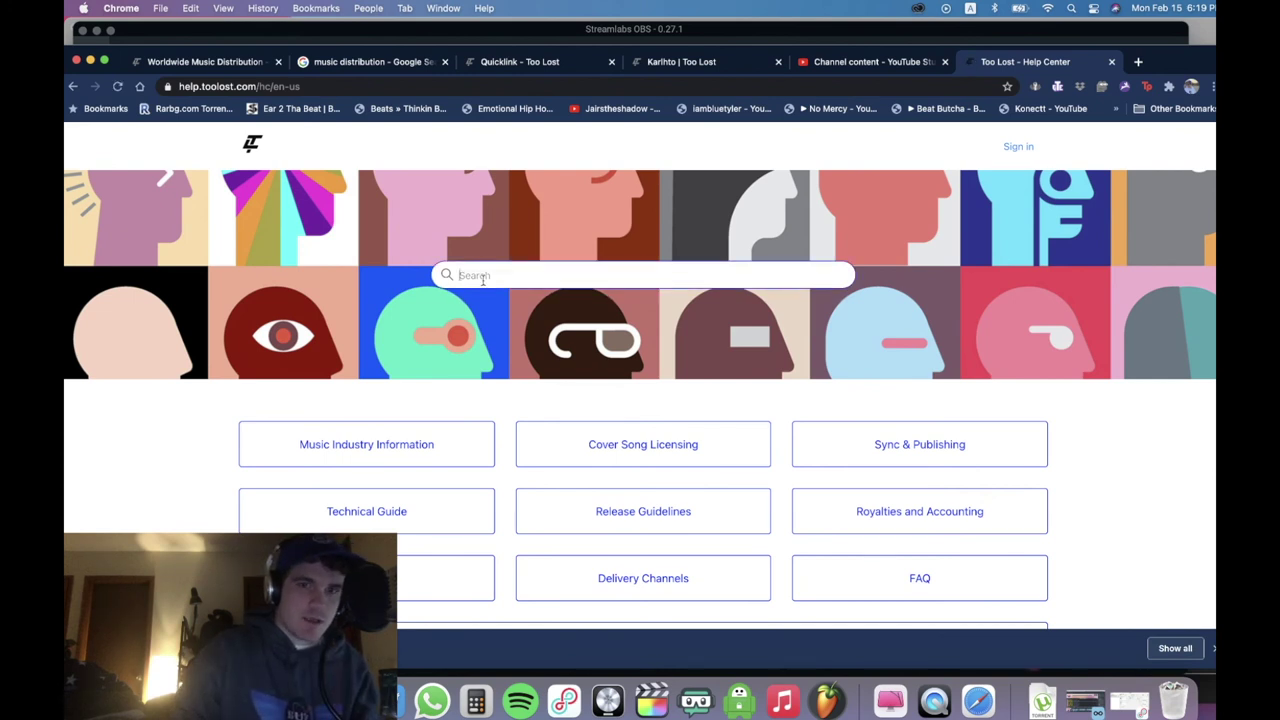
type("music video")
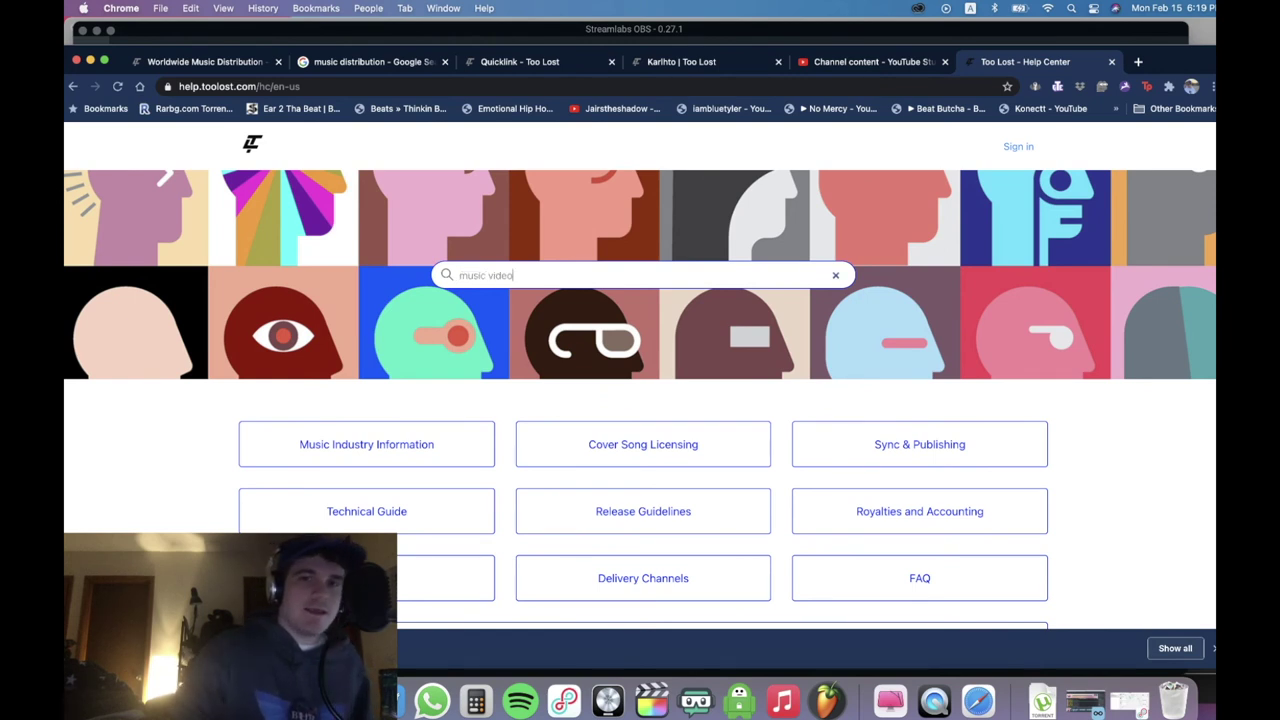
key("Return")
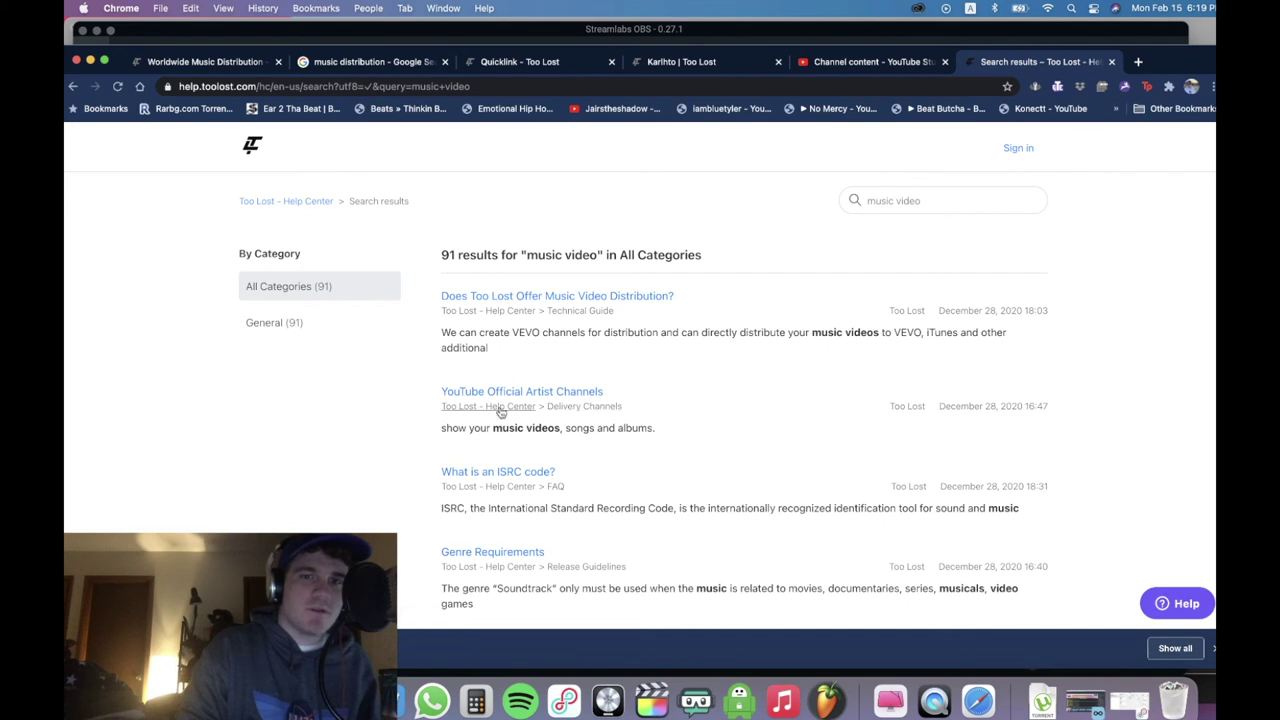
Open the "YouTube Official Artist Channels" article in a new browser tab and read its prerequisites.
right_click(512, 391)
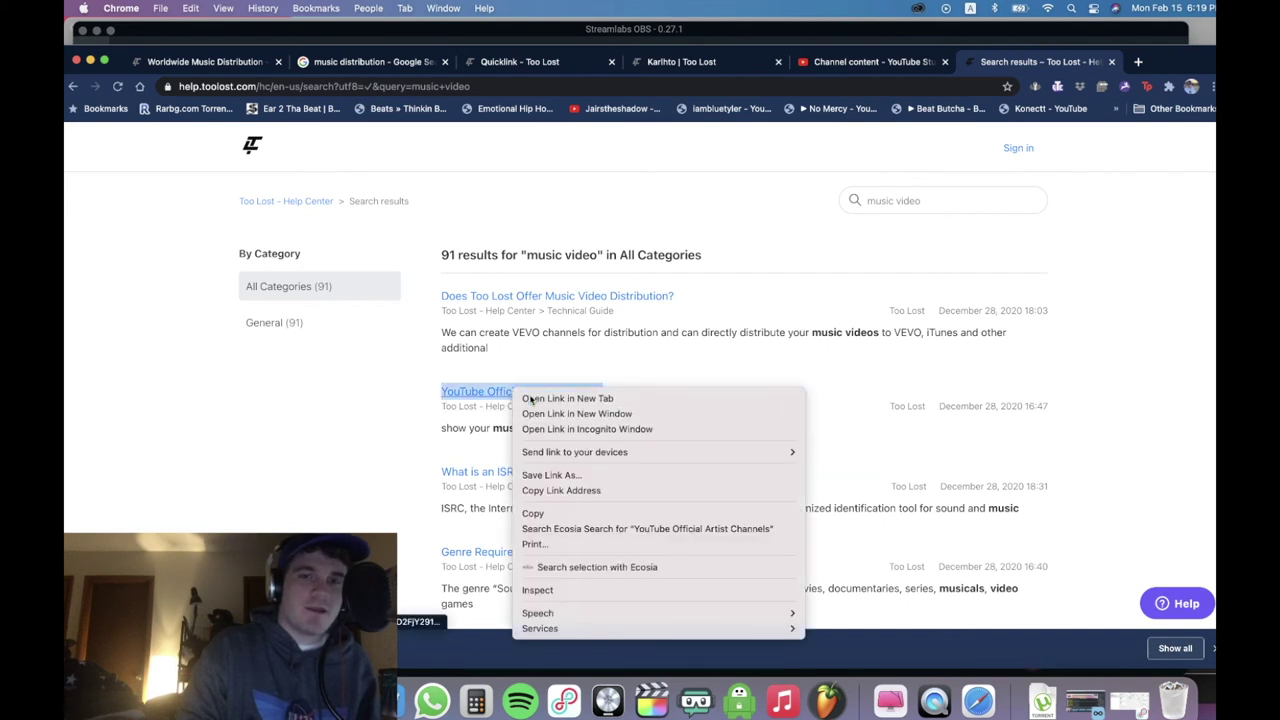
left_click(531, 399)
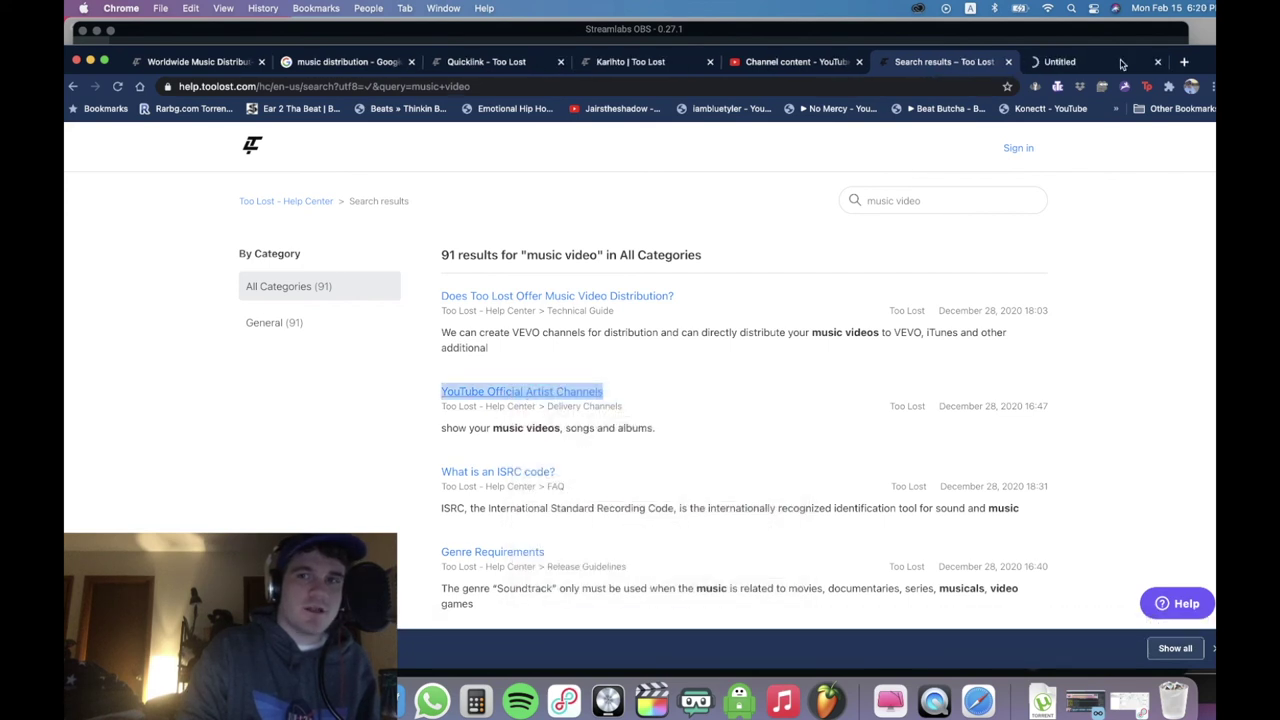
left_click(1110, 66)
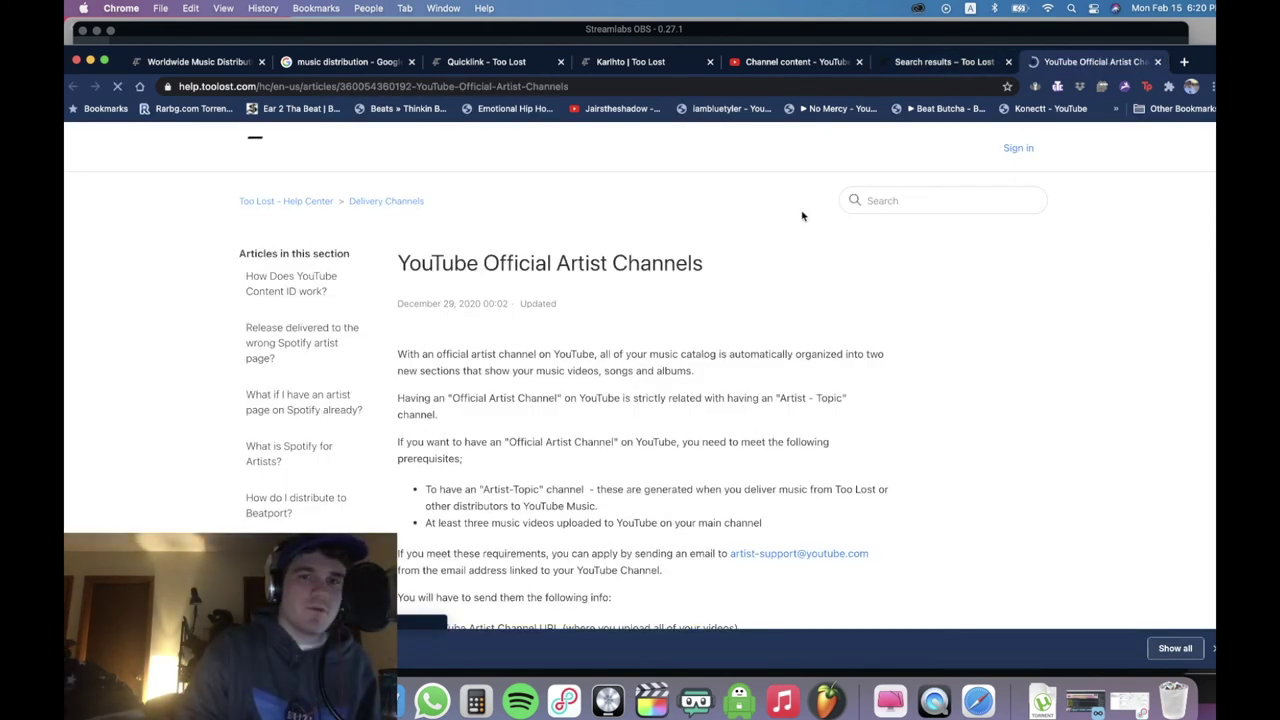
scroll(680, 282, "down", 2)
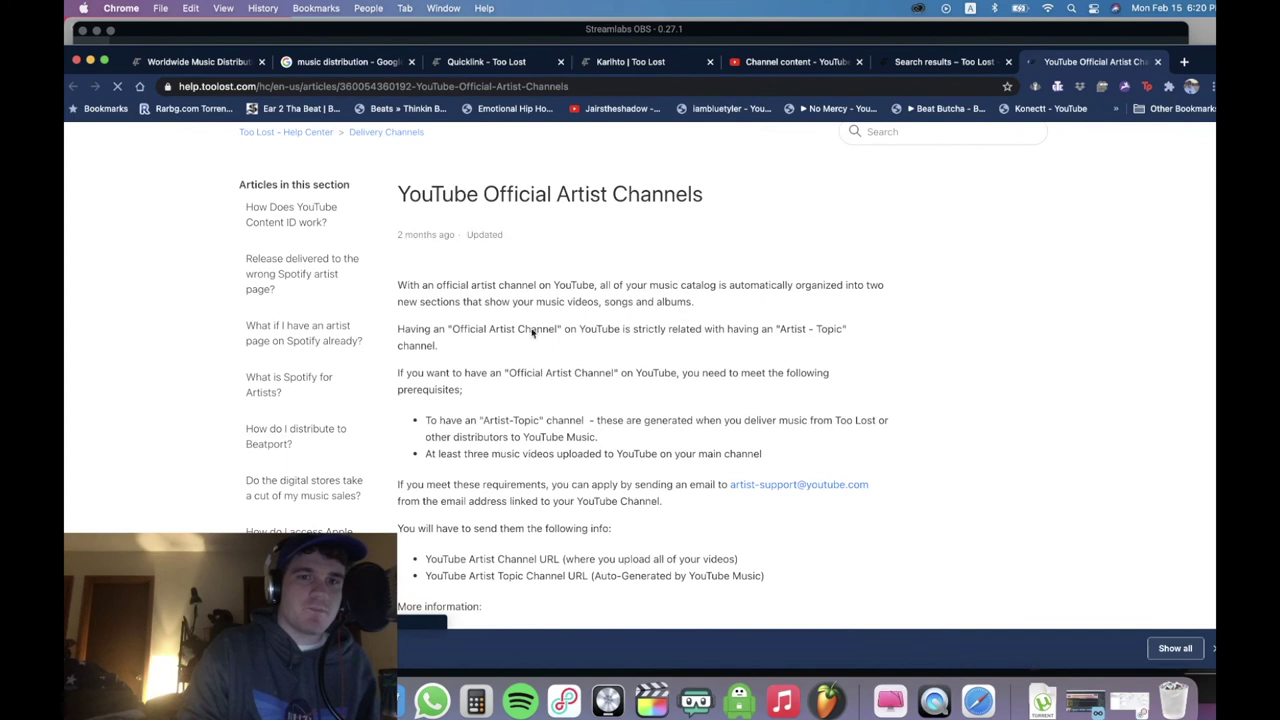